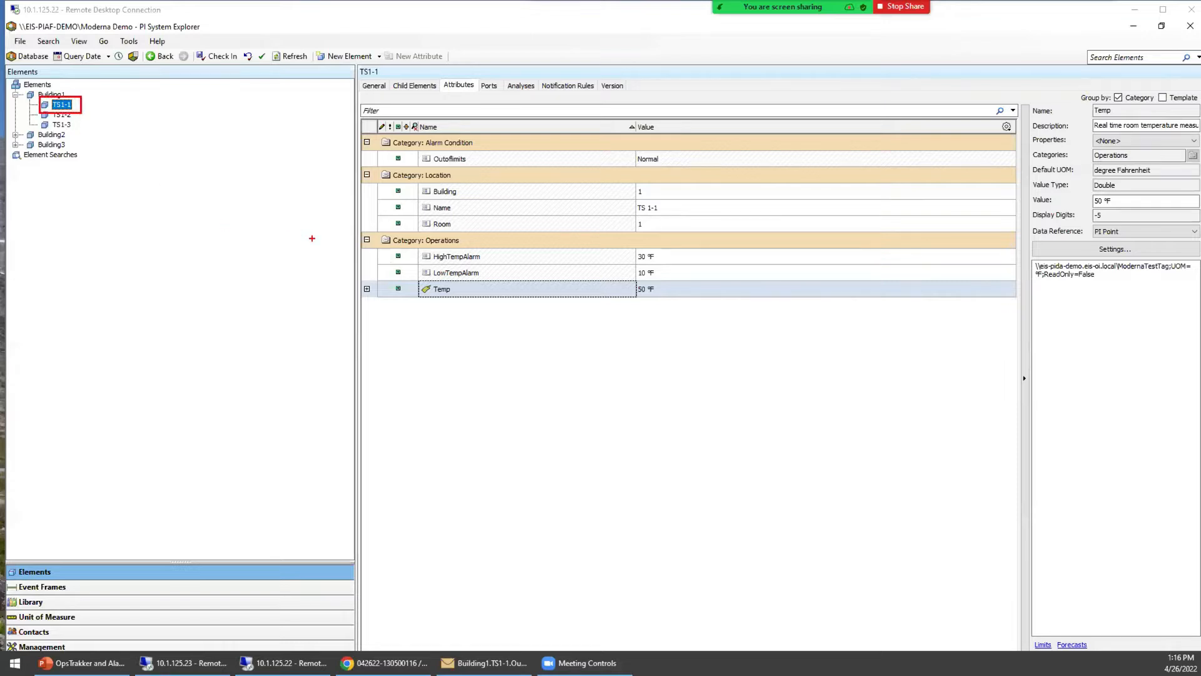
mouse_move(414, 248)
left_mouse_down()
mouse_move(483, 273)
mouse_move(673, 279)
left_mouse_up()
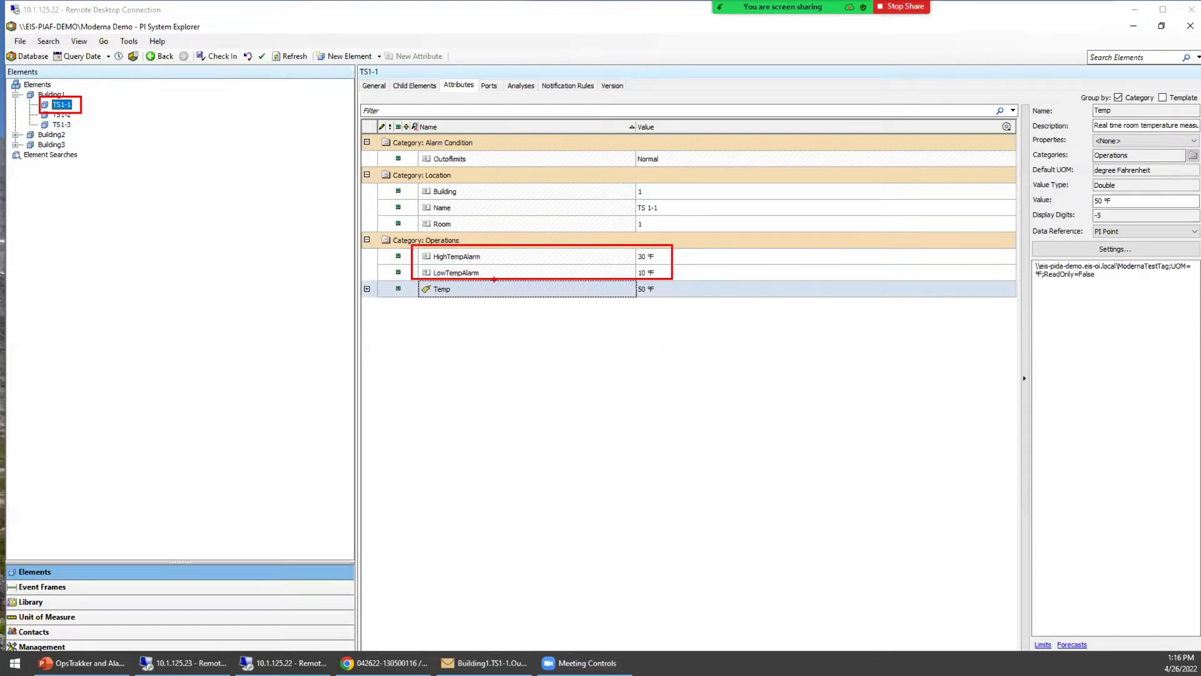
mouse_move(412, 276)
left_mouse_down()
mouse_move(442, 289)
mouse_move(677, 297)
left_mouse_up()
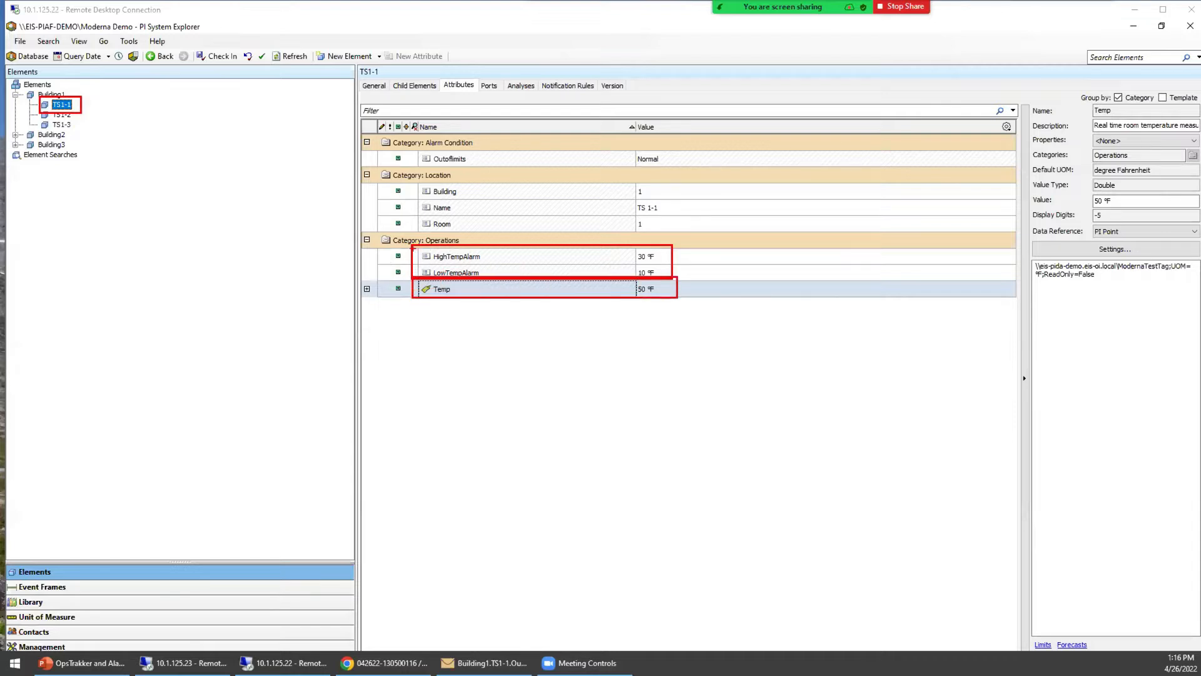
left_click_drag(409, 245, 675, 266)
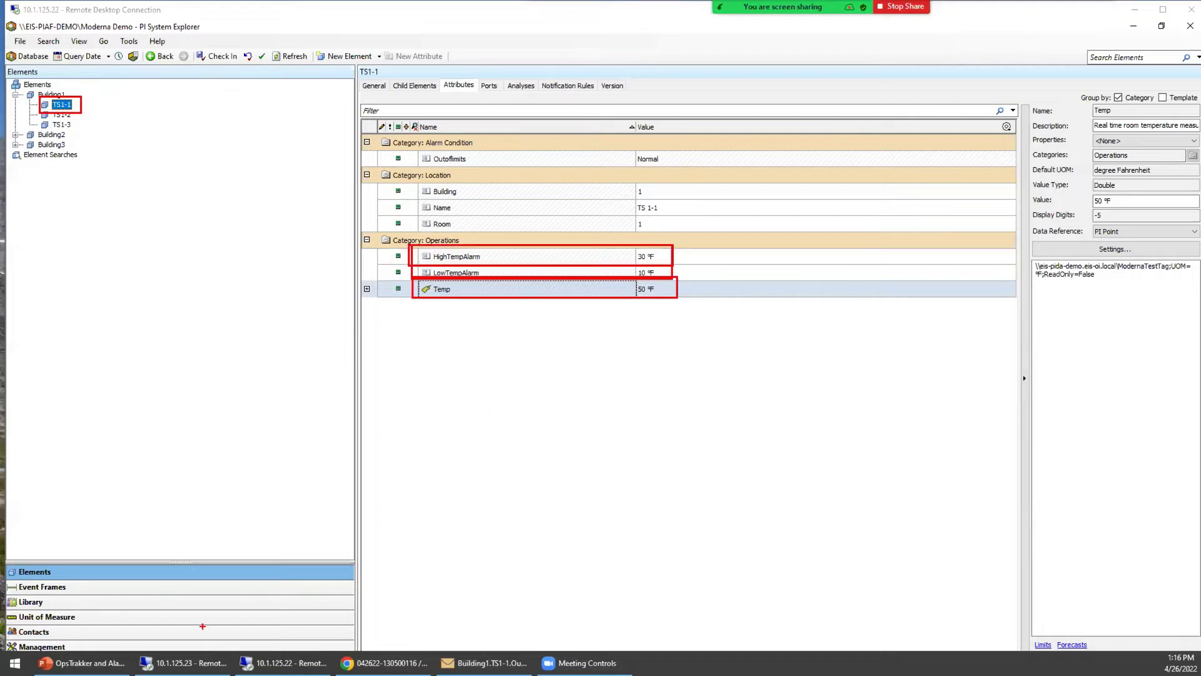
key("Escape")
left_click(276, 662)
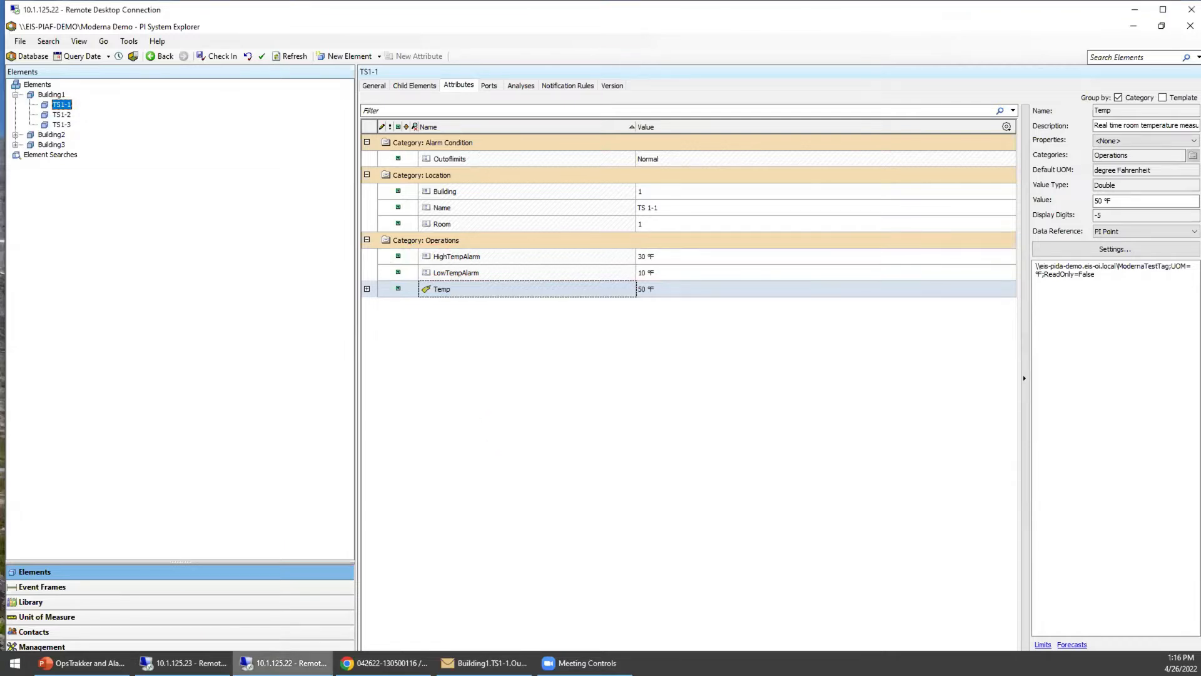
Bring up the PI Vision TS1-1 event frame display on the 10.1.125.23 remote desktop.
left_click(191, 662)
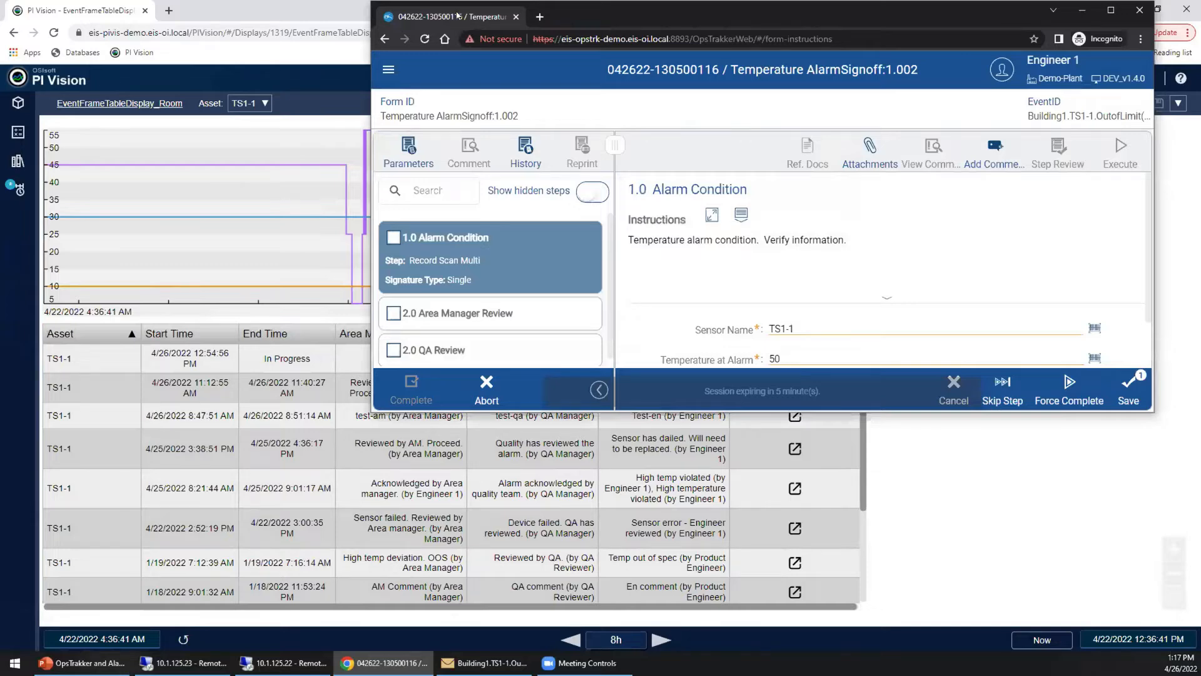
Maximize the signoff form and save the Alarm Condition step with the alarm temperature of 50.
double_click(647, 15)
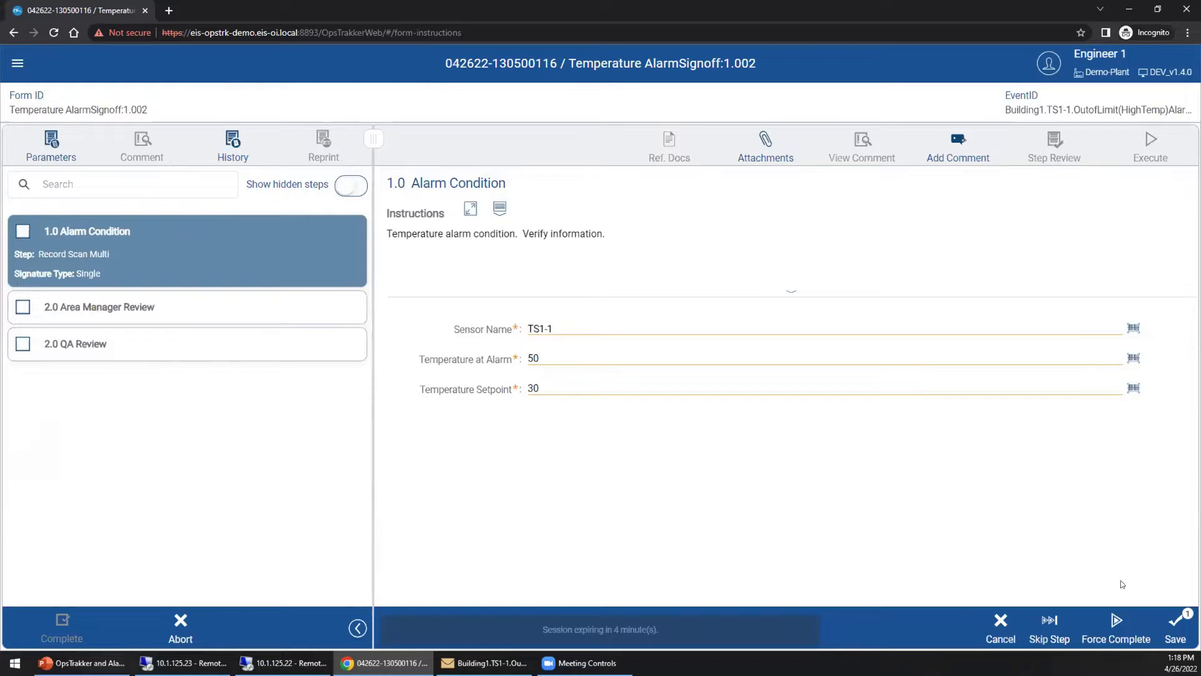
left_click(1175, 624)
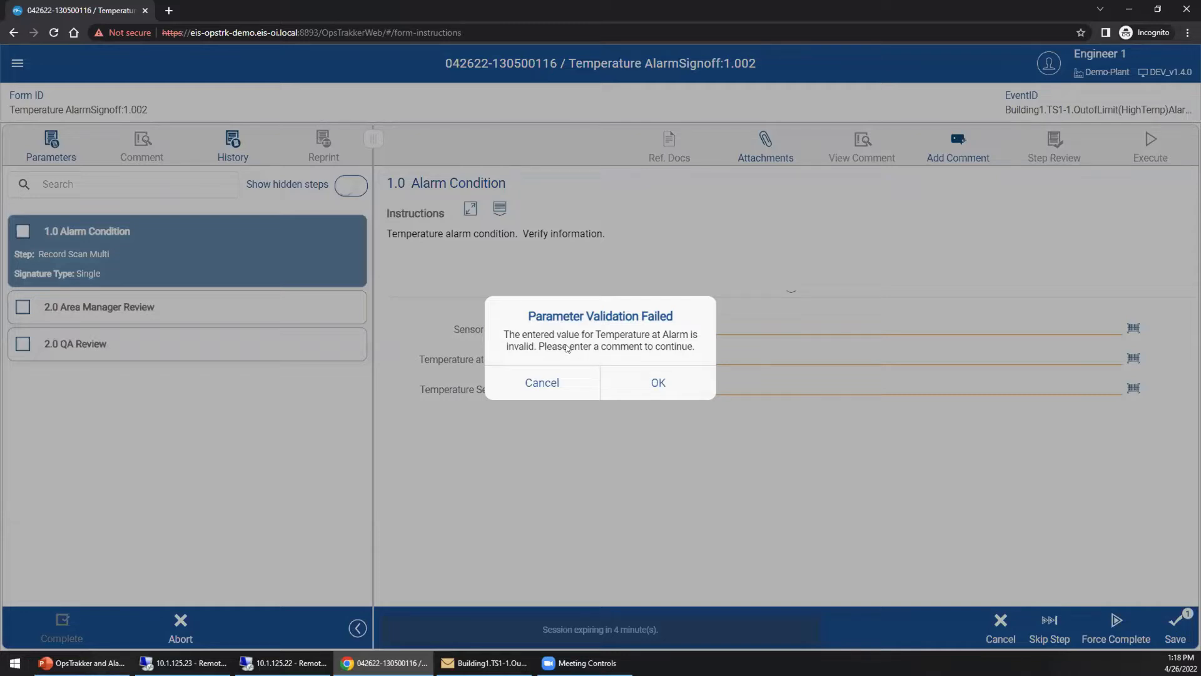
Acknowledge the invalid value and start a comment of type Observation, category Equipment Error.
left_click(659, 389)
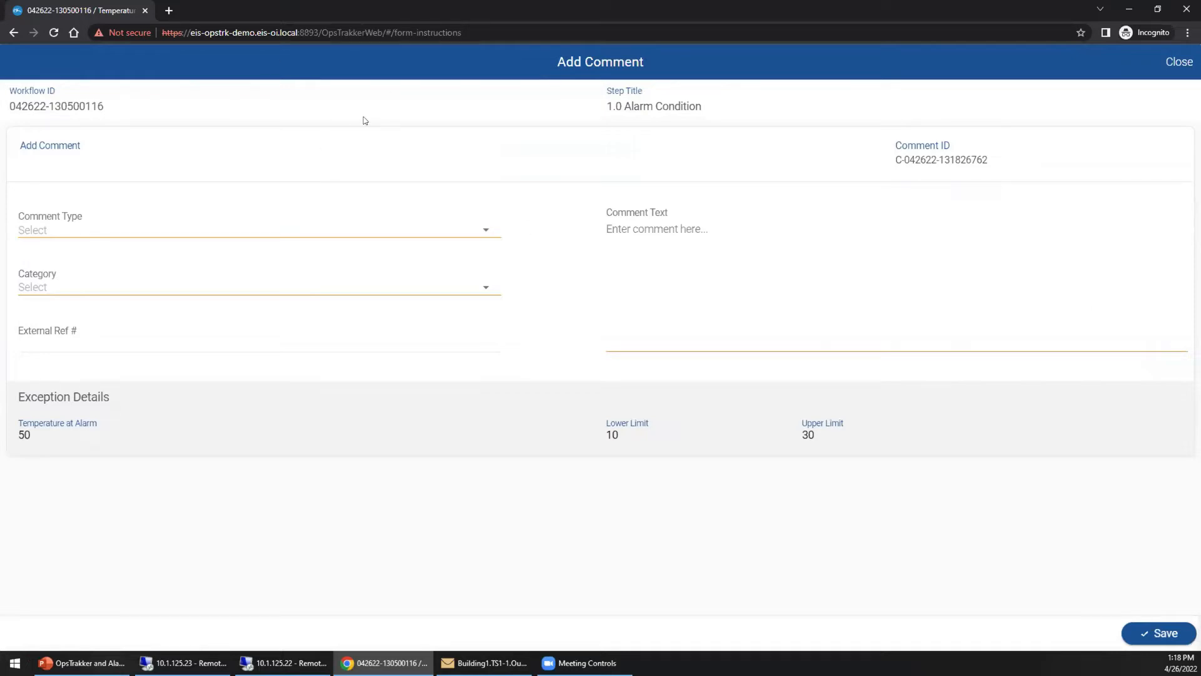
left_click(314, 230)
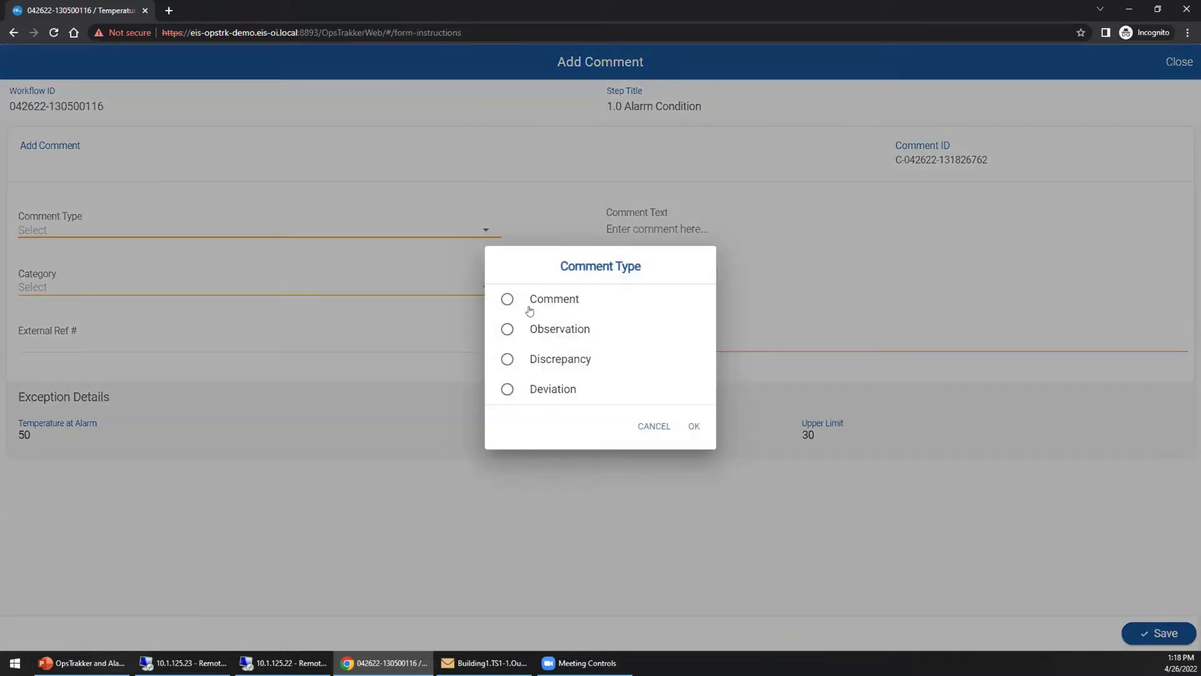
left_click(537, 339)
left_click(688, 427)
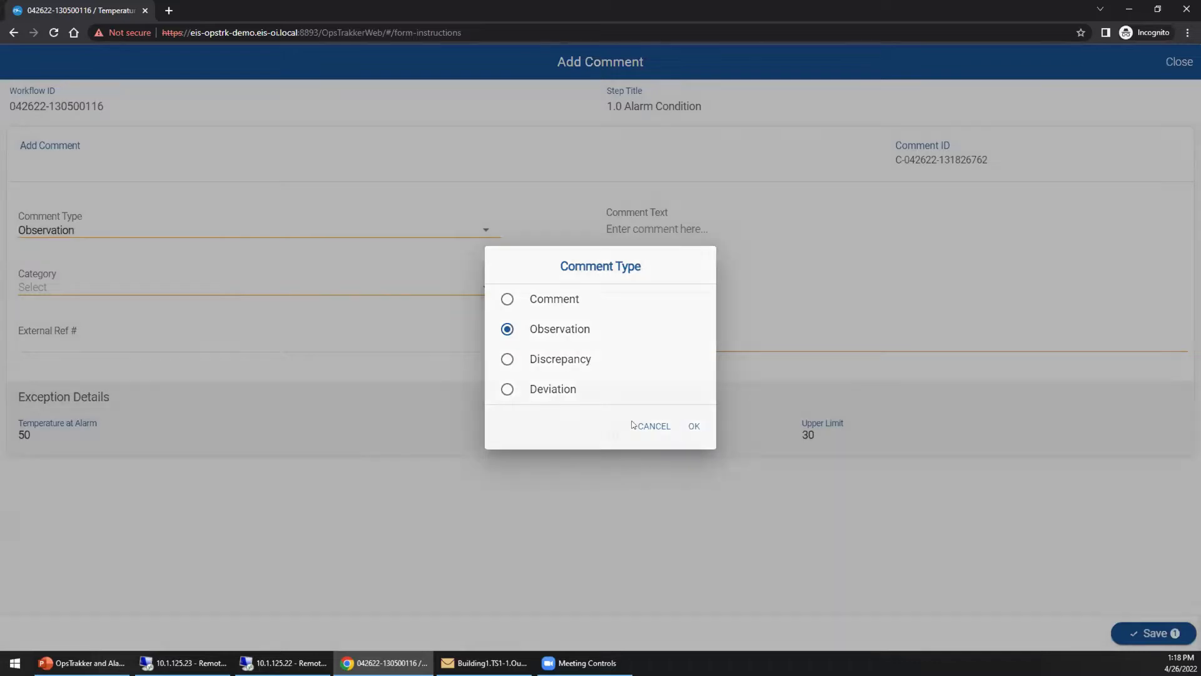
left_click(65, 278)
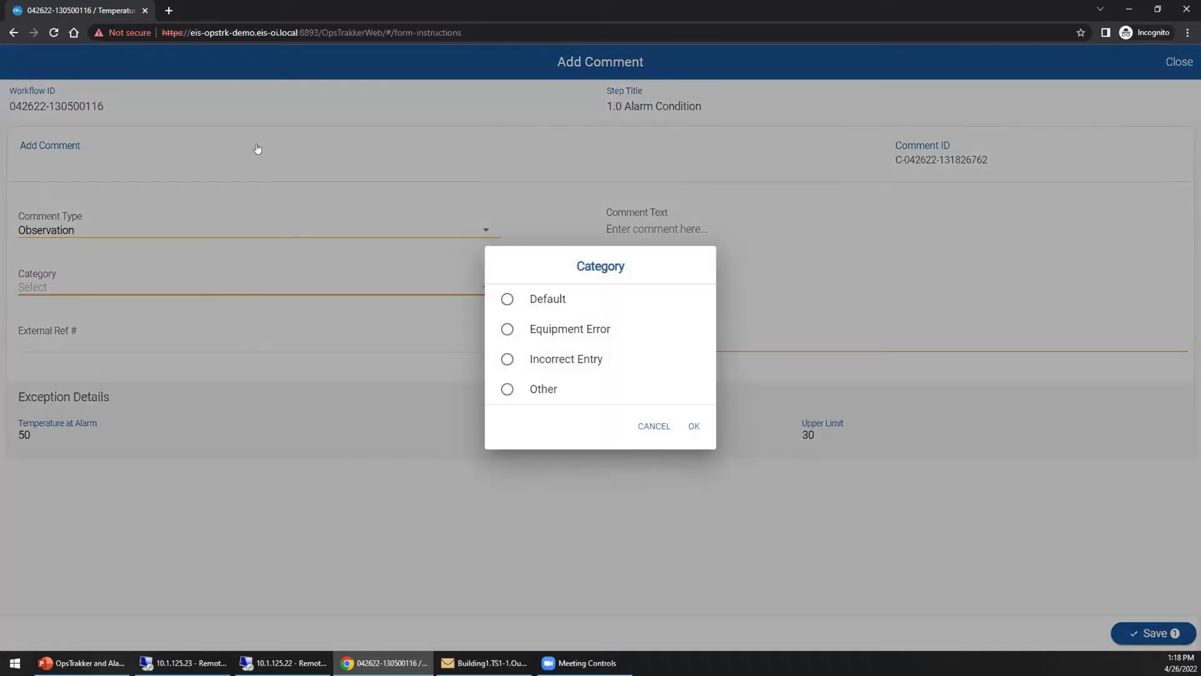
left_click(257, 150)
left_click(193, 287)
left_click(524, 330)
left_click(691, 426)
Enter the comment 'Sensor has failed, will need to be replaced.' and save it.
left_click(694, 227)
type("Sensor has failed, will need to be replaced.")
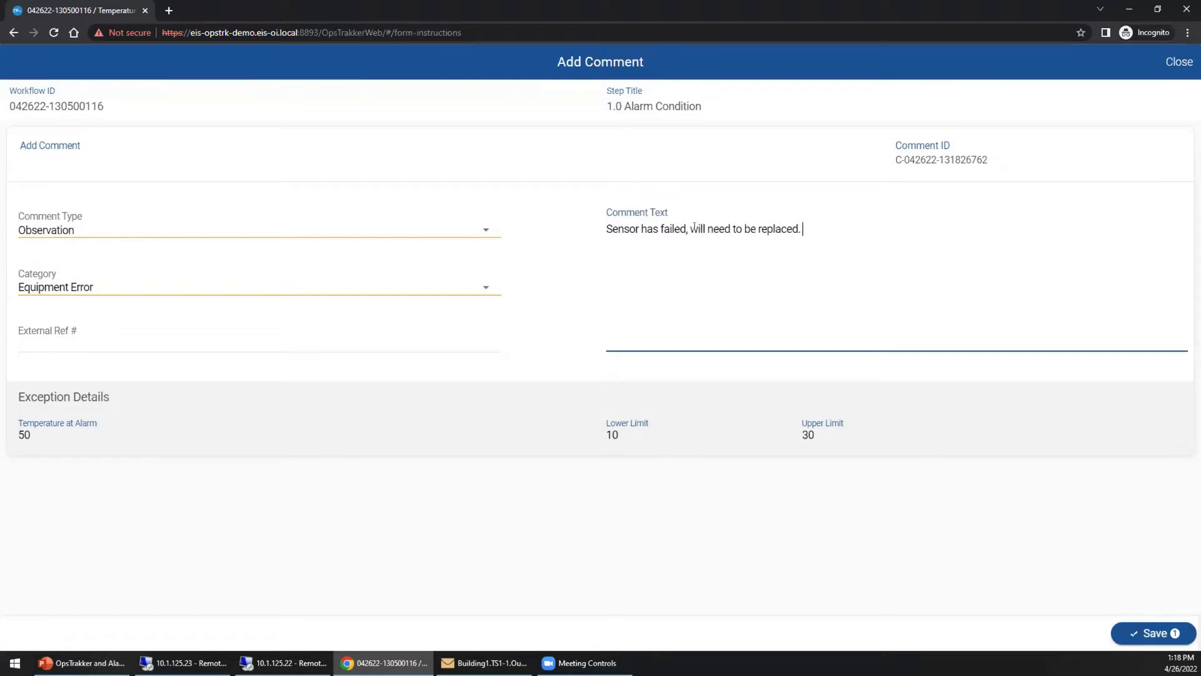
left_click(475, 492)
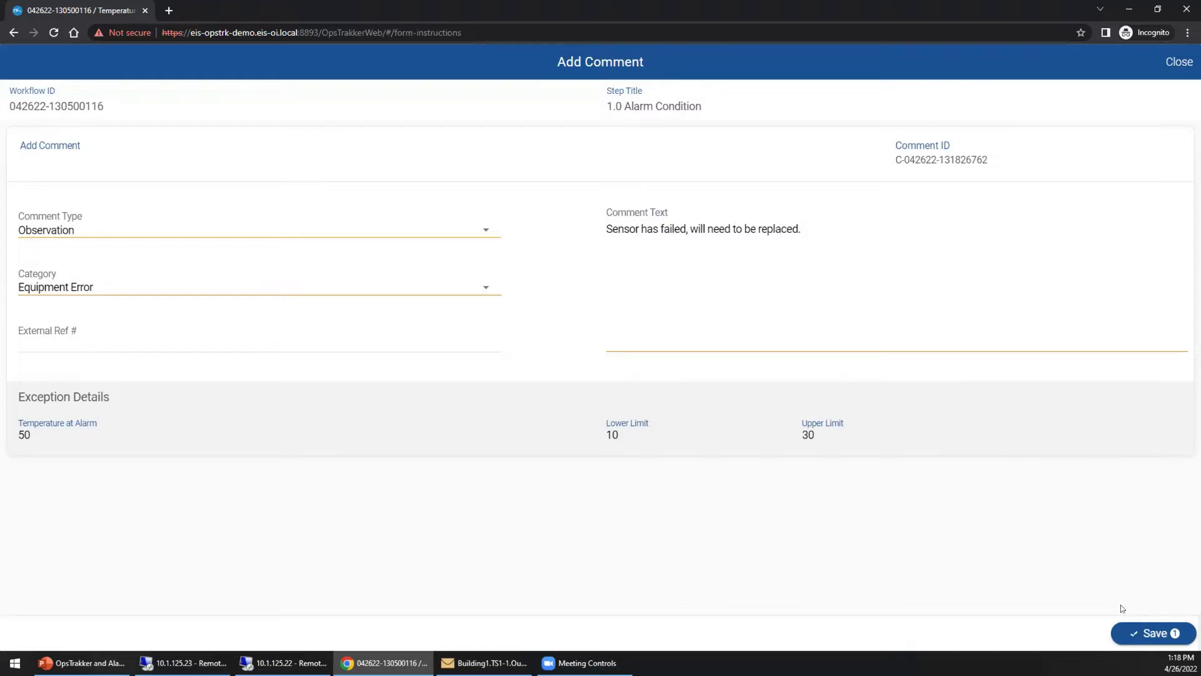
left_click(1138, 634)
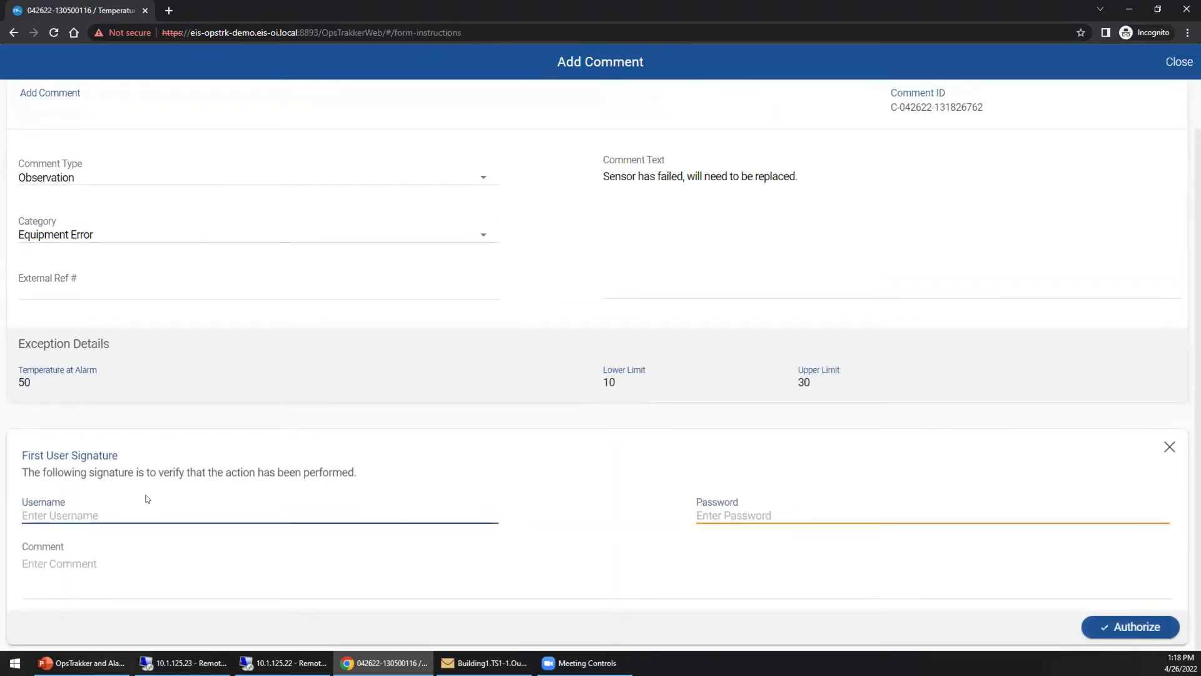
Sign the comment with the user's username and password and authorize it.
type("en")
key("Tab")
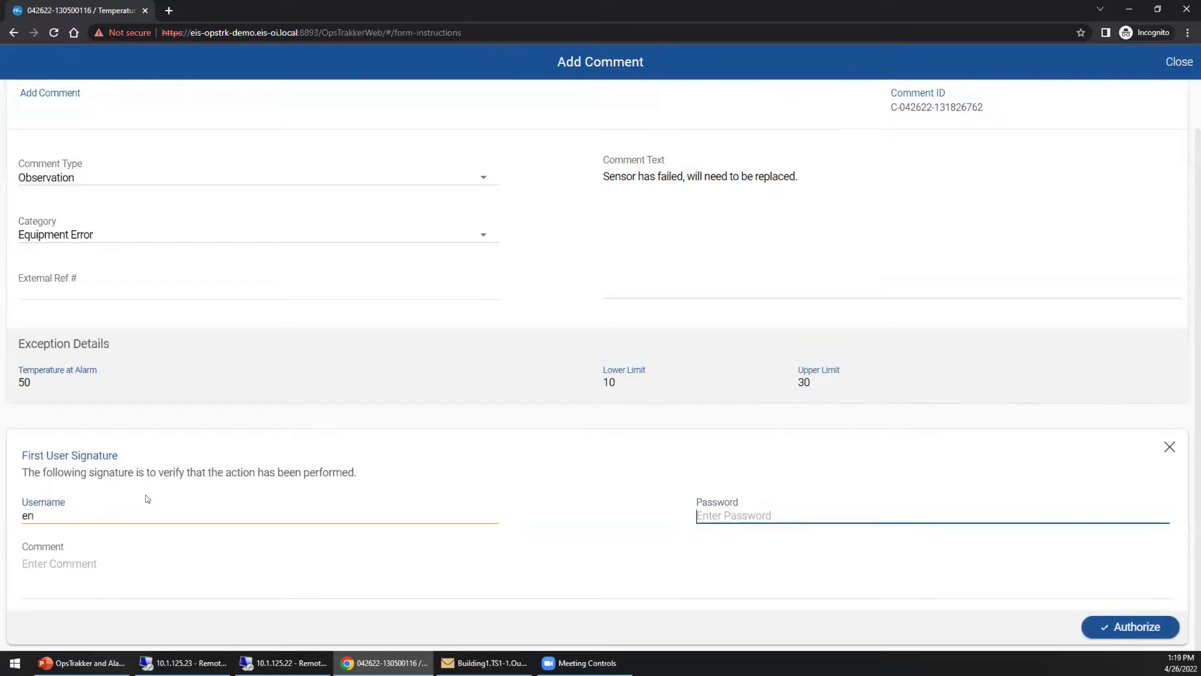
type("•••••••")
left_click(1135, 628)
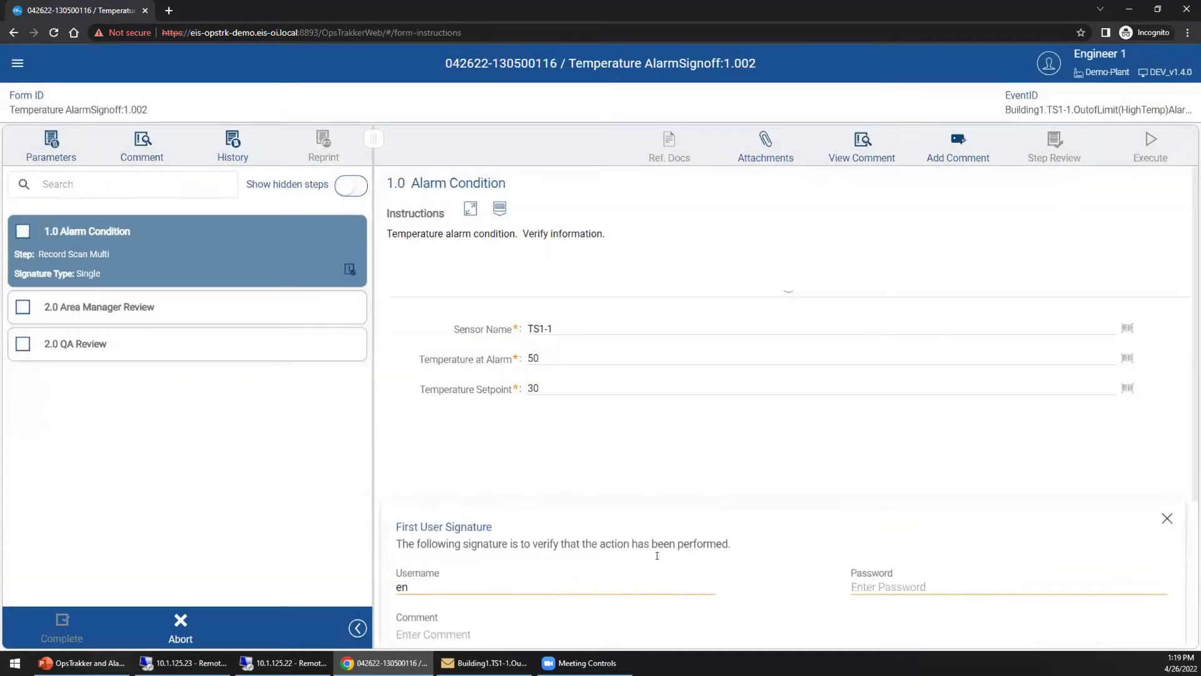
Re-enter the password to authorize signoff of the Alarm Condition step.
left_click(475, 511)
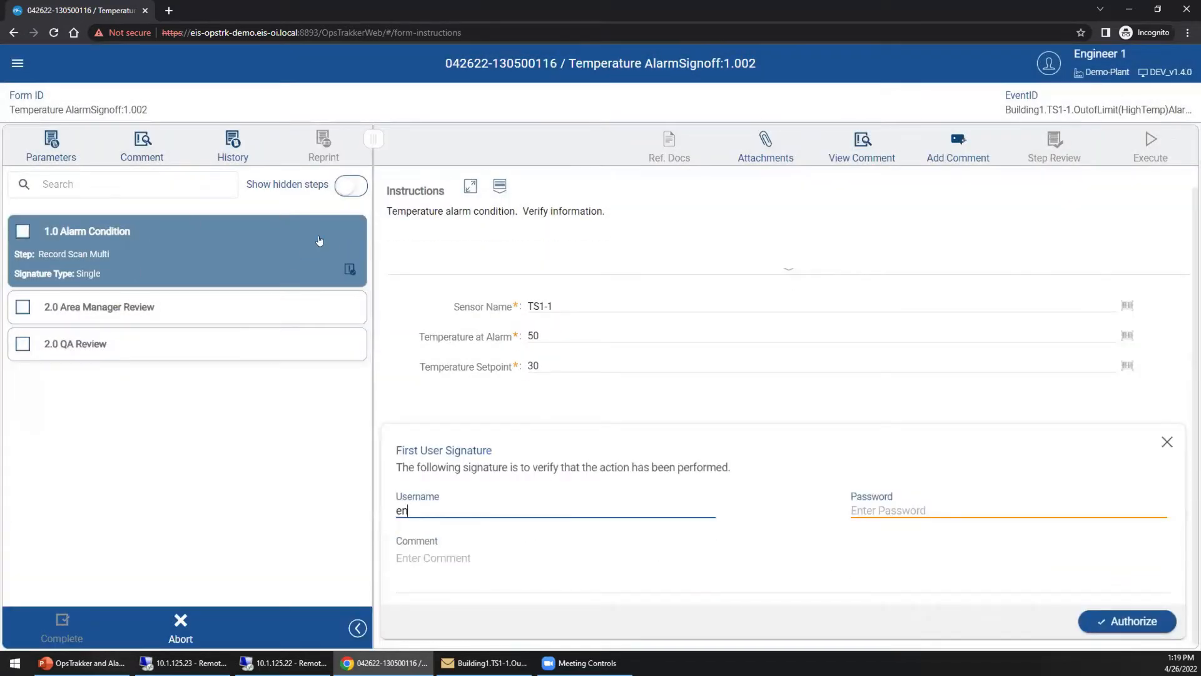
left_click(916, 508)
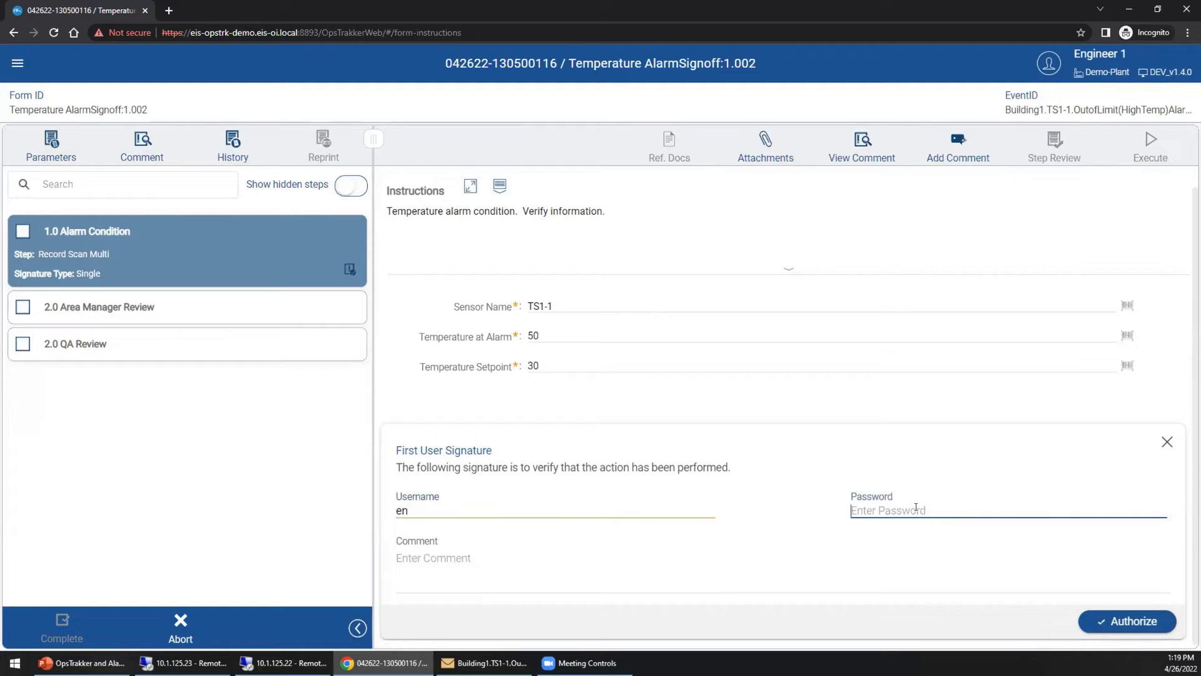
type("******")
left_click(1113, 629)
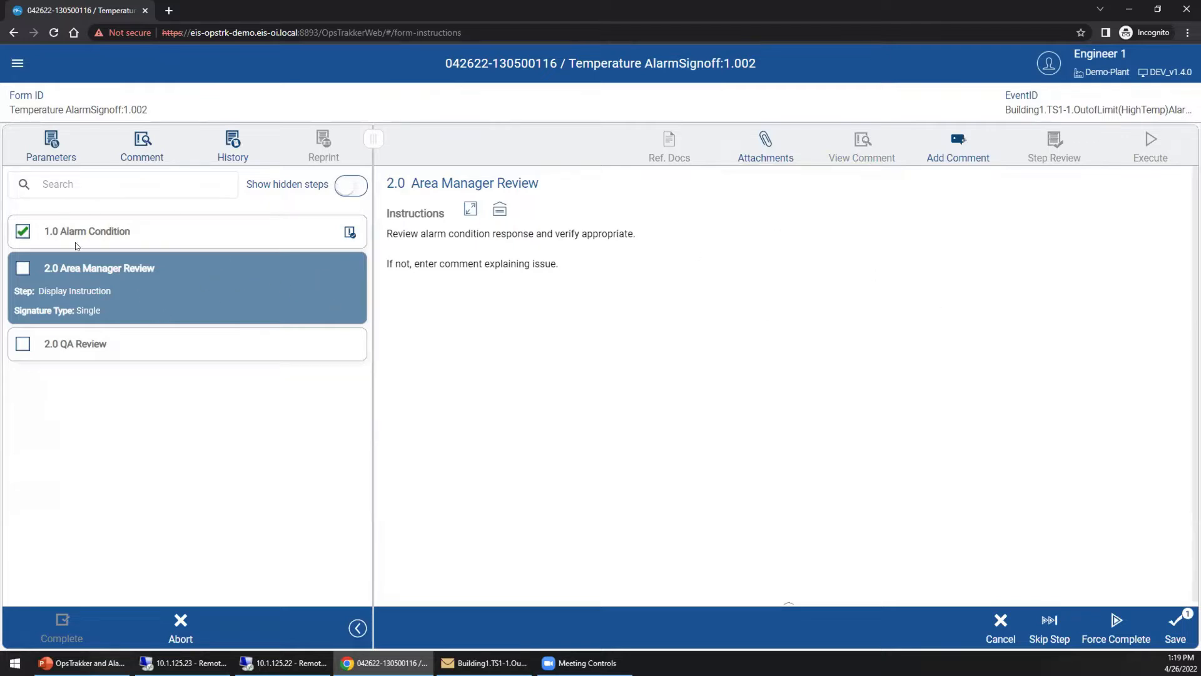
Review the comment left on the completed 1.0 Alarm Condition step.
left_click(114, 232)
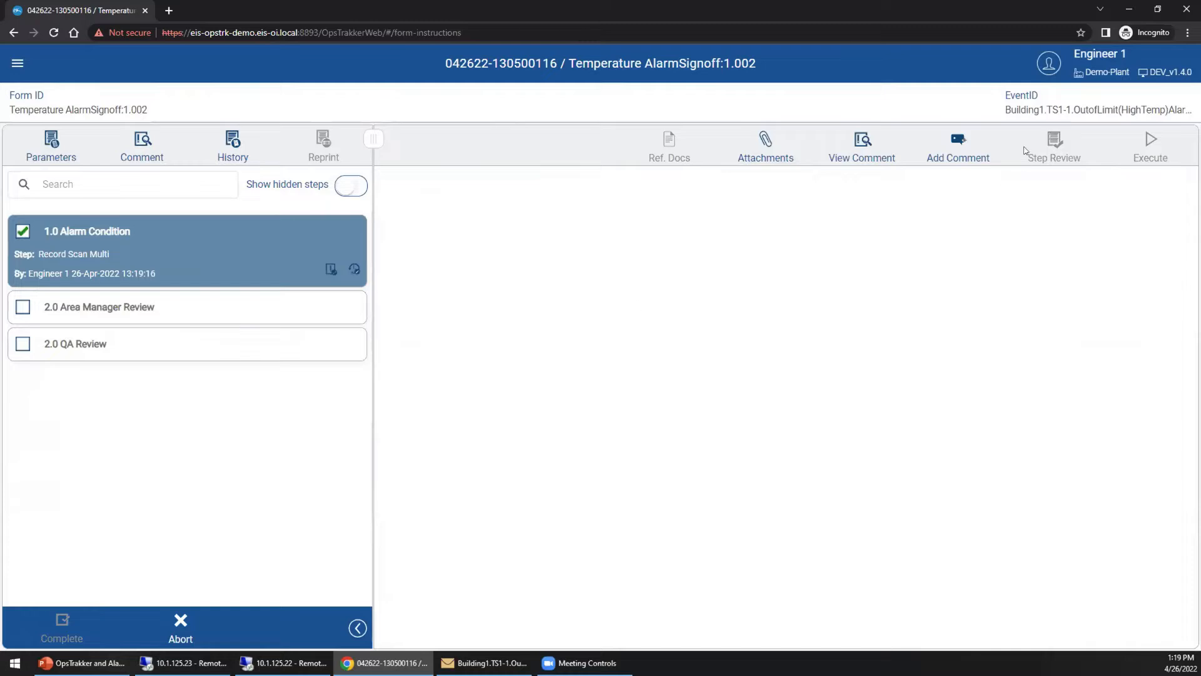
left_click(857, 146)
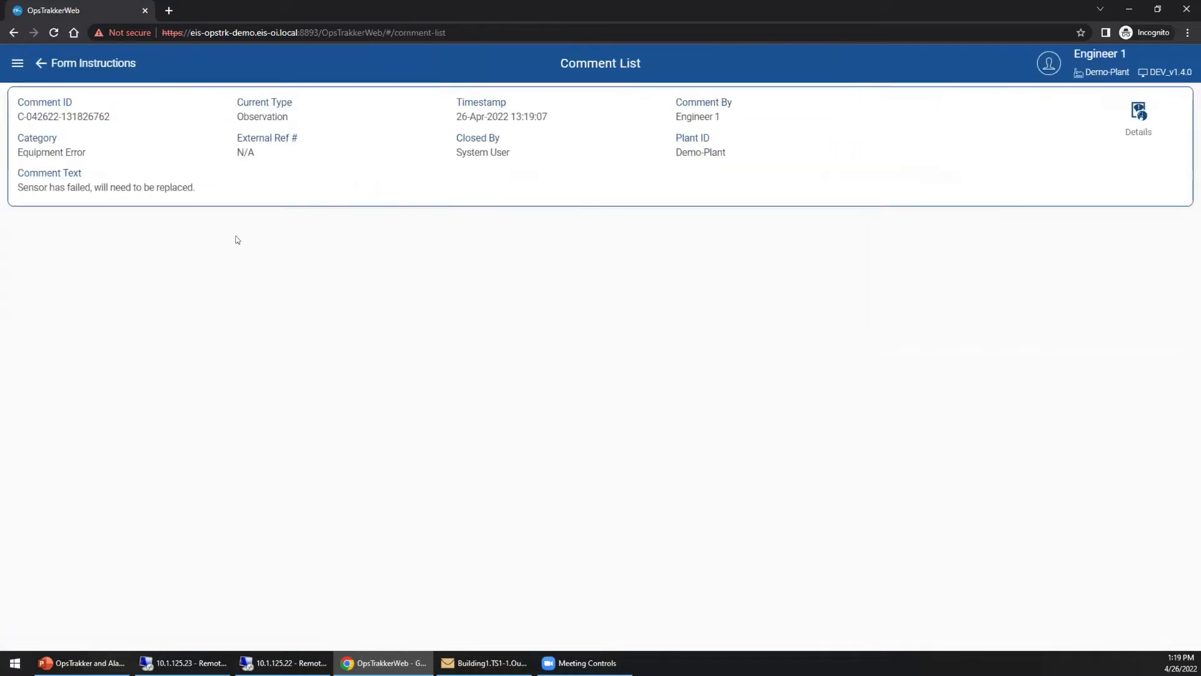
left_click(38, 61)
Start a new Observation comment, category Equipment Error, on 2.0 Area Manager Review.
left_click(124, 309)
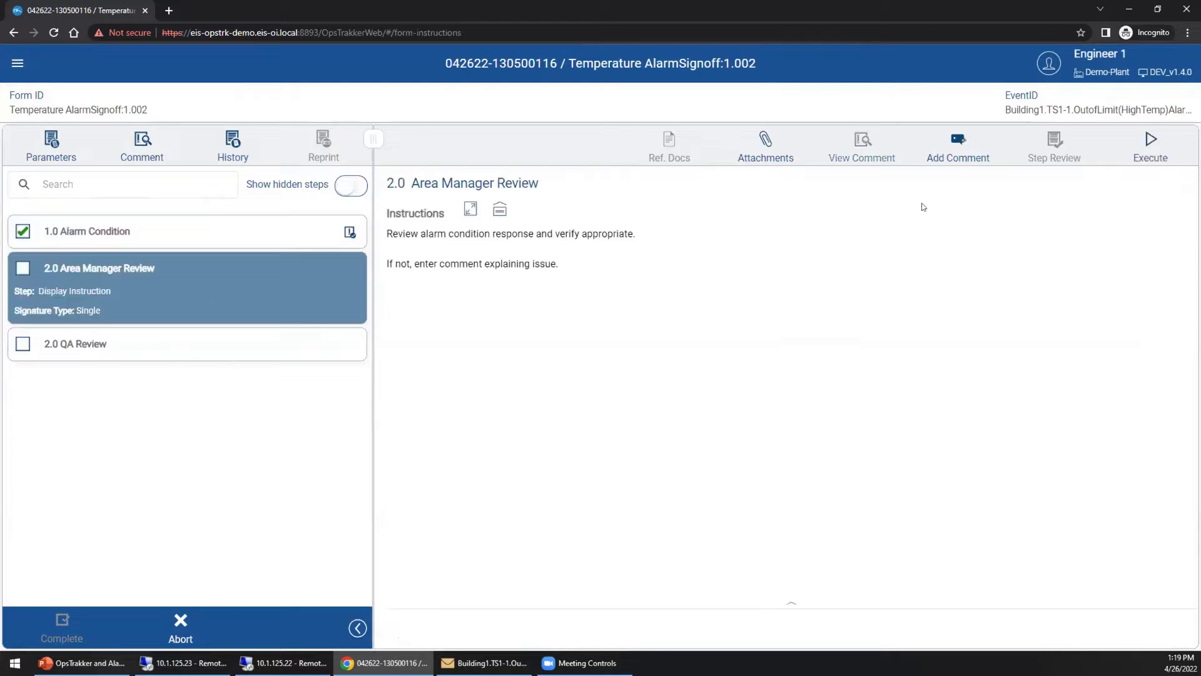
left_click(958, 145)
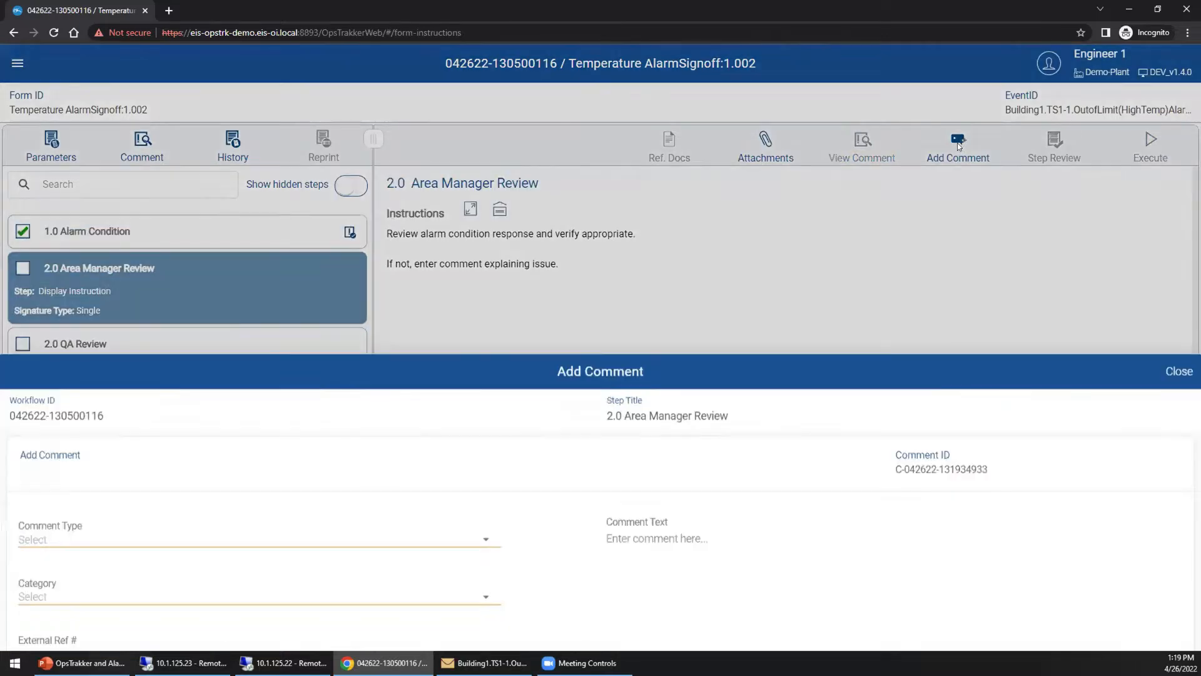
left_click(258, 227)
left_click(557, 329)
left_click(694, 426)
left_click(197, 285)
left_click(579, 330)
left_click(694, 426)
Enter 'Comment reviewed by area manager. Proceed with purchase of new sensor.' and save it.
left_click(661, 268)
type("Comment ree")
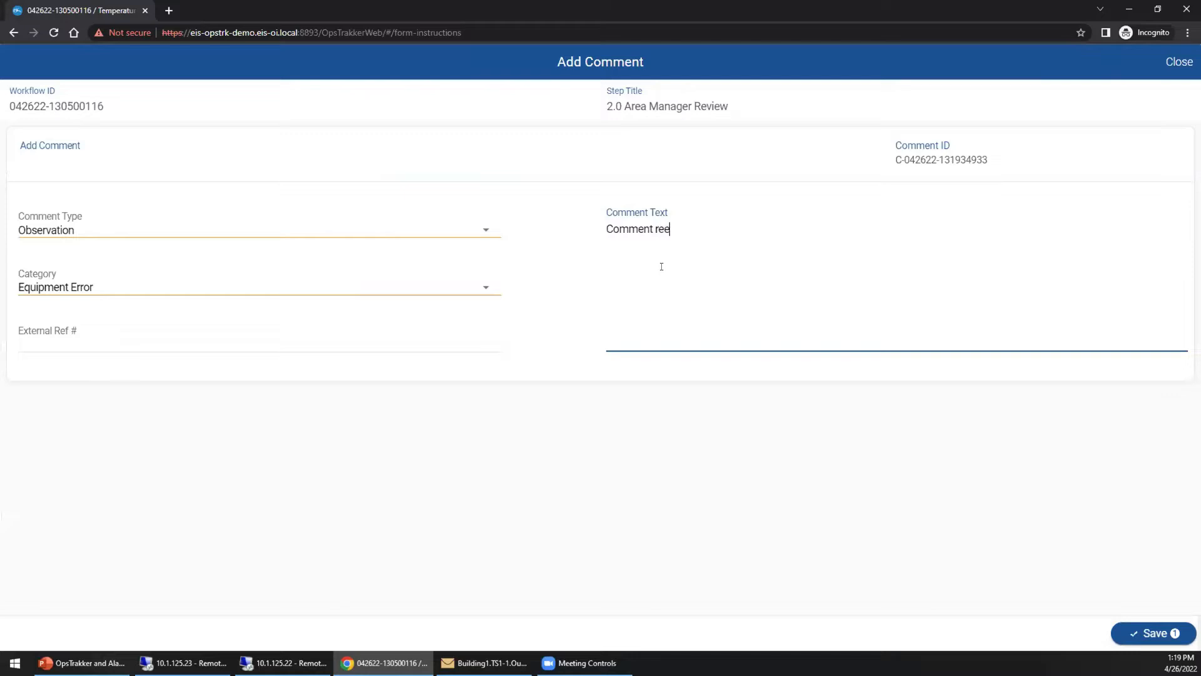
key("BackSpace")
type("viewed by area manager. ")
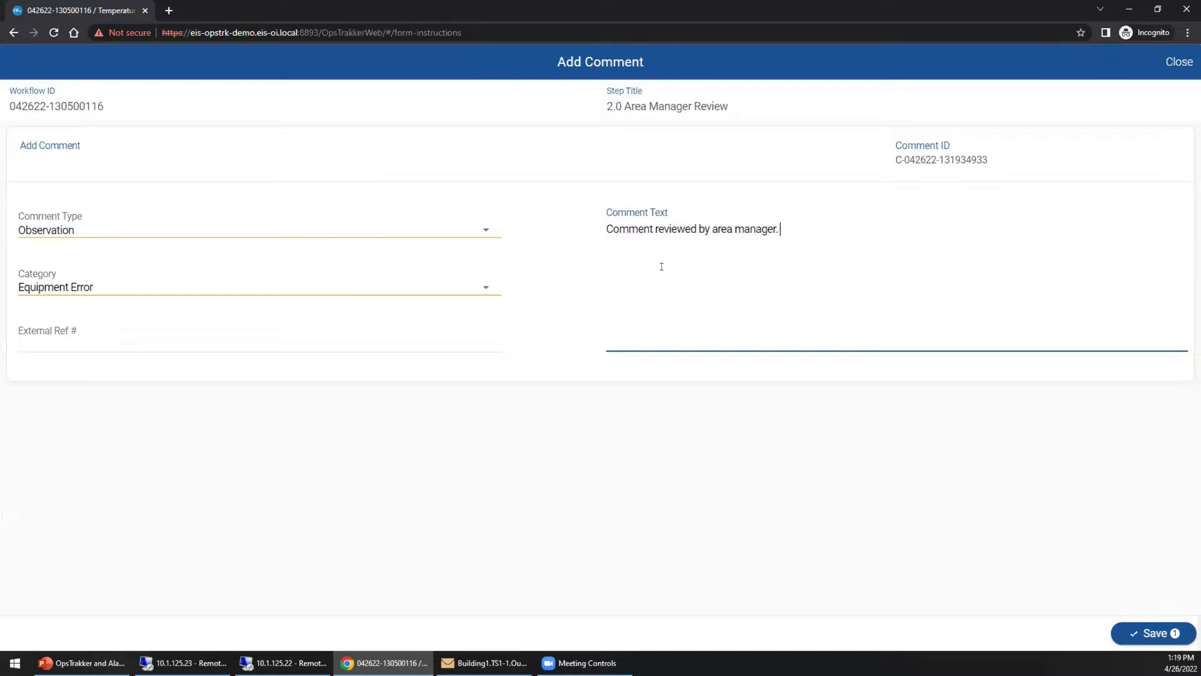
type("Proceed with bu")
key("BackSpace")
key("BackSpace")
key("BackSpace")
key("BackSpace")
type("urchase od n")
key("BackSpace")
key("BackSpace")
key("BackSpace")
type("f new sensor.")
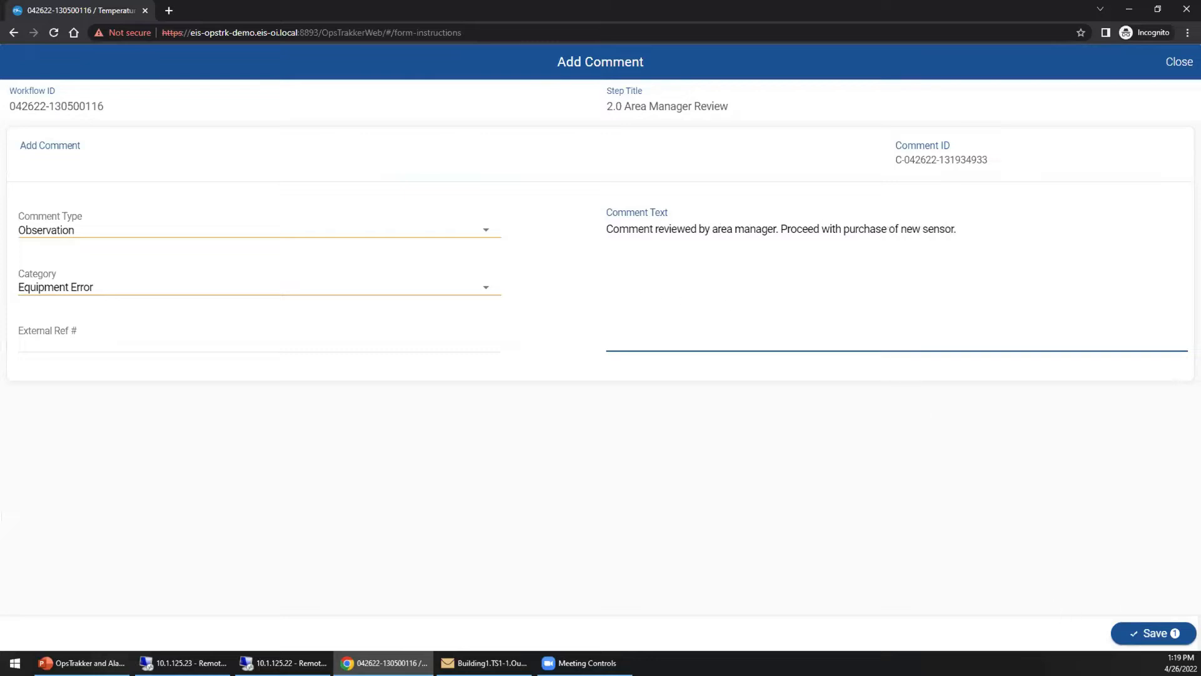
left_click(1150, 633)
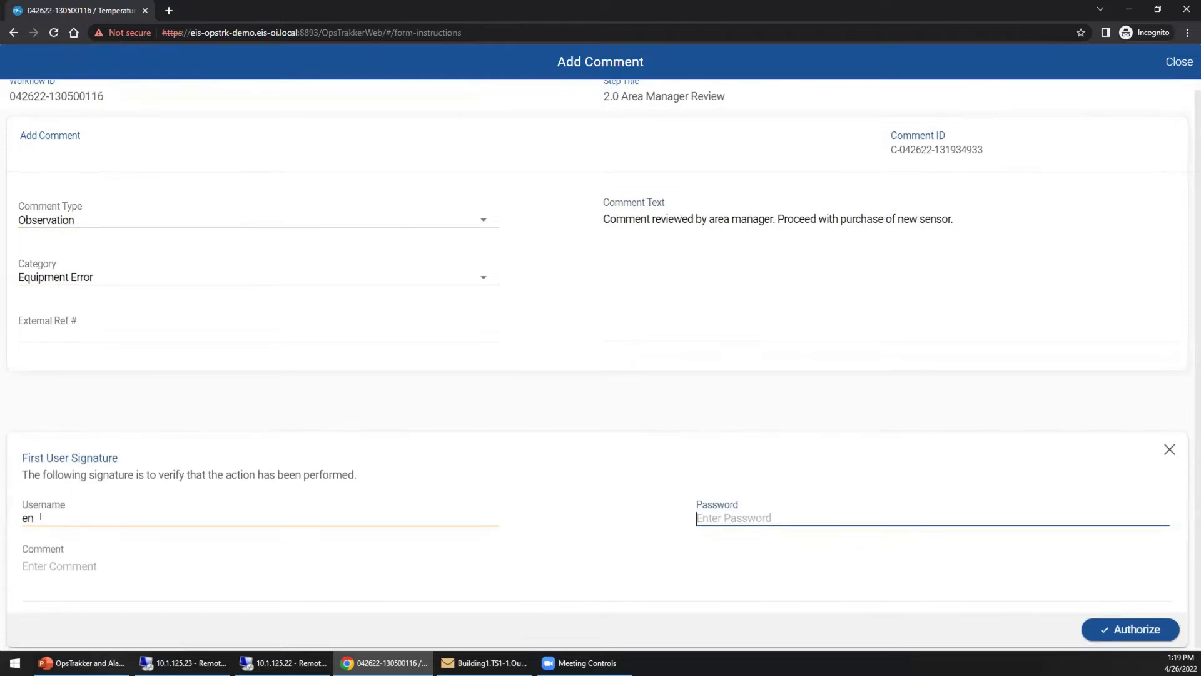
Sign the comment with the area manager's username and password and authorize it.
type("•")
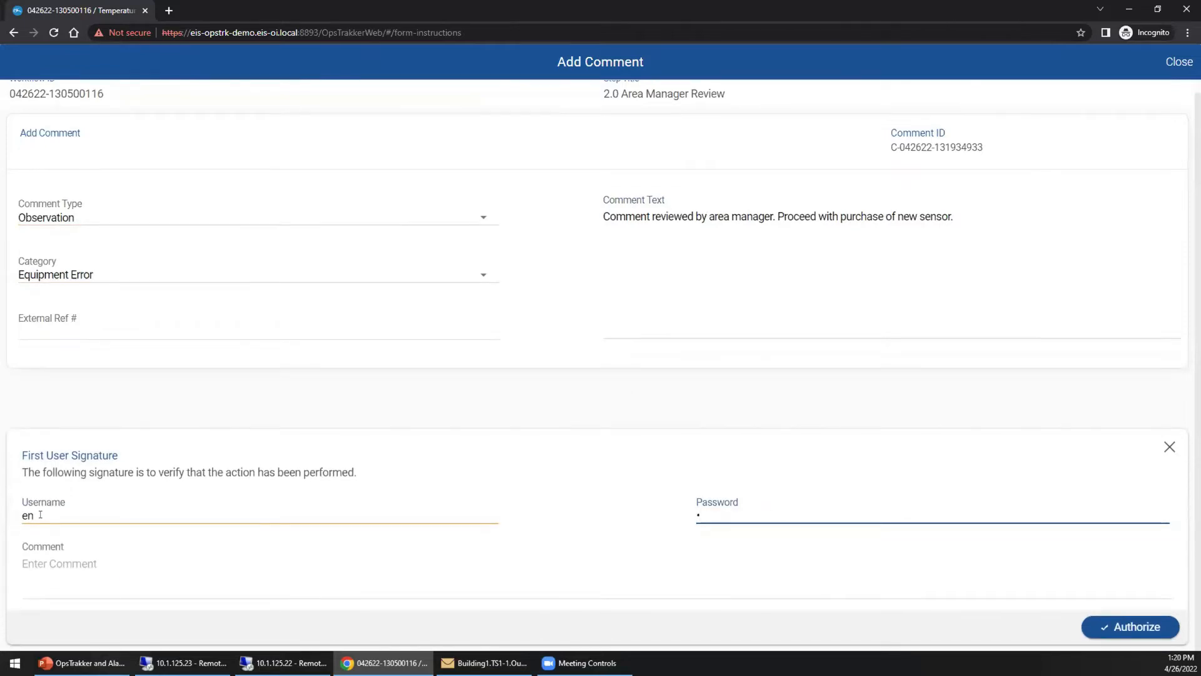
left_click(40, 512)
key("BackSpace")
key("BackSpace")
type("an")
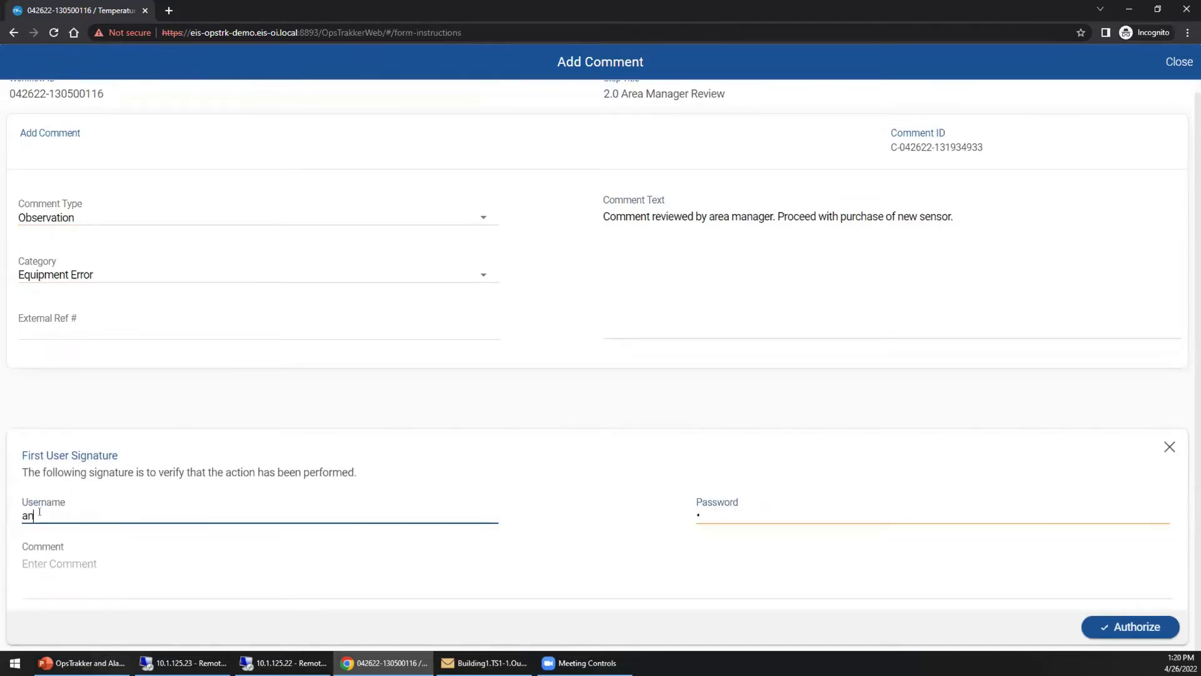
key("Tab")
left_click(45, 508)
key("BackSpace")
type("m")
key("Tab")
type("•••••••")
left_click(1157, 626)
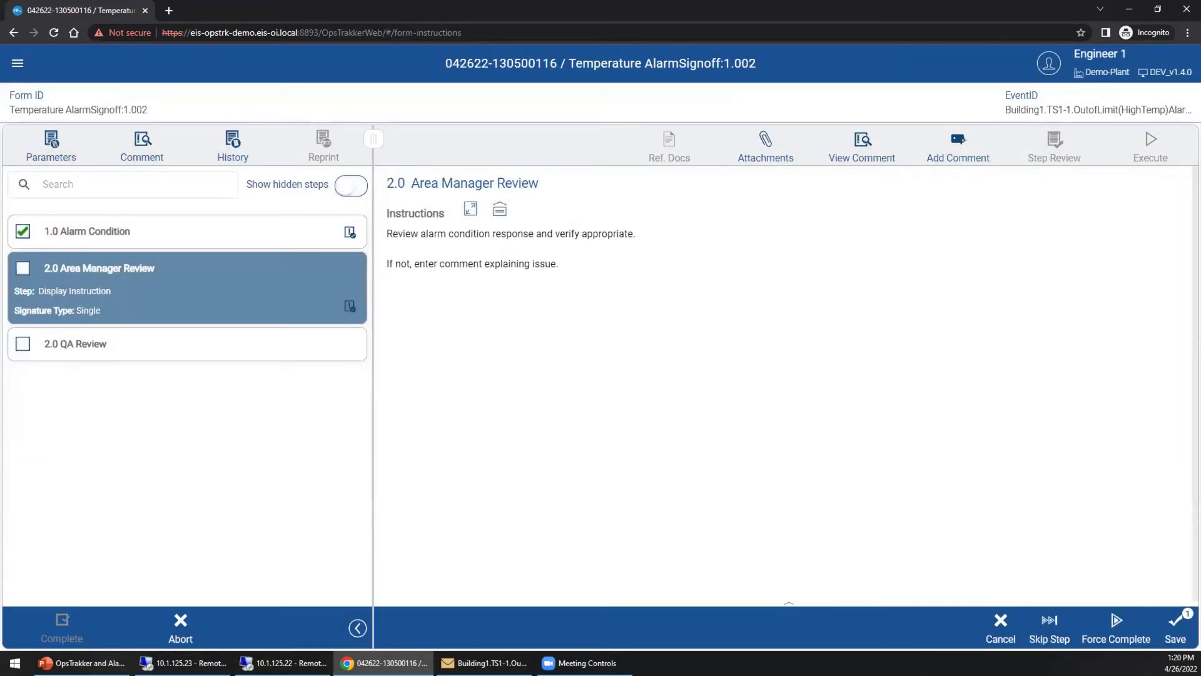
Save Area Manager Review and sign it off with the area manager's credentials.
left_click(1176, 623)
left_click(536, 509)
type("en")
key("BackSpace")
key("BackSpace")
type("am")
key("Tab")
type("•••••••")
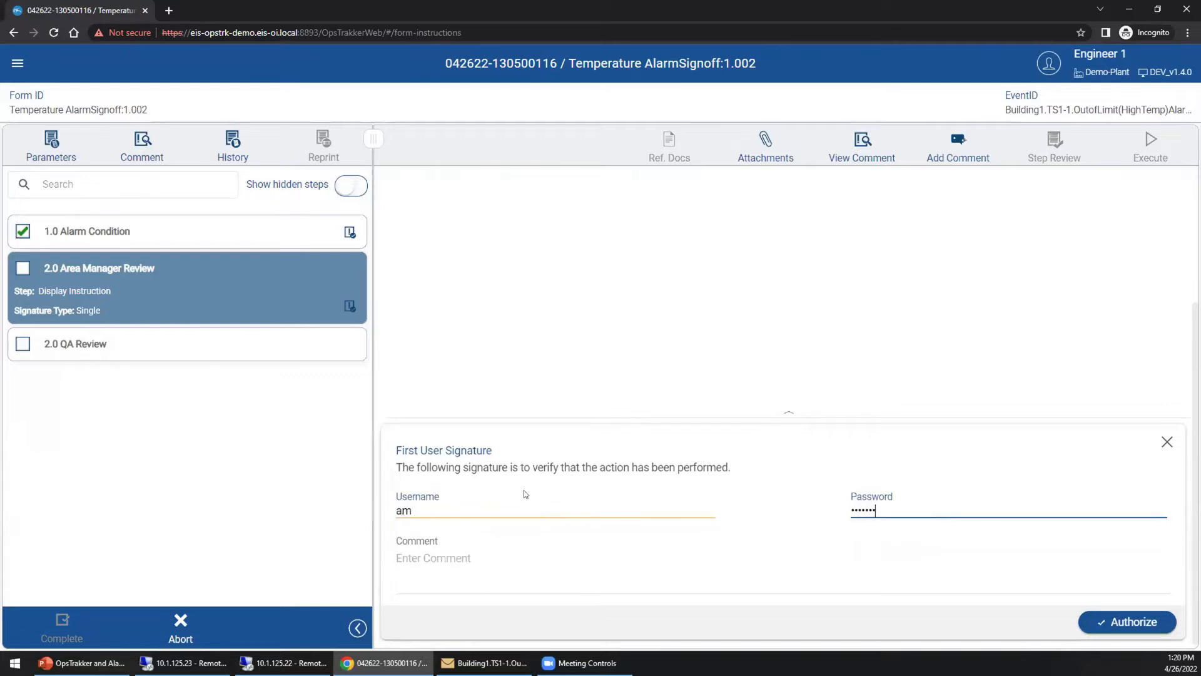
left_click(1161, 629)
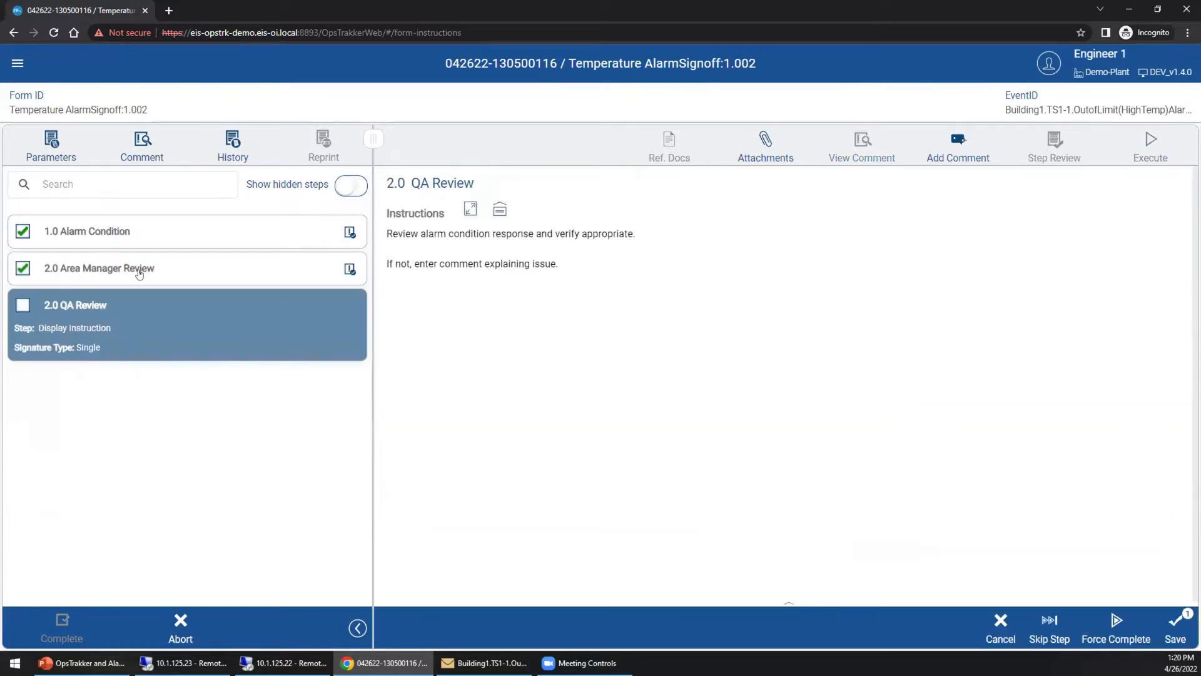
Open 2.0 QA Review and start an Observation comment with category Equipment Error.
left_click(105, 275)
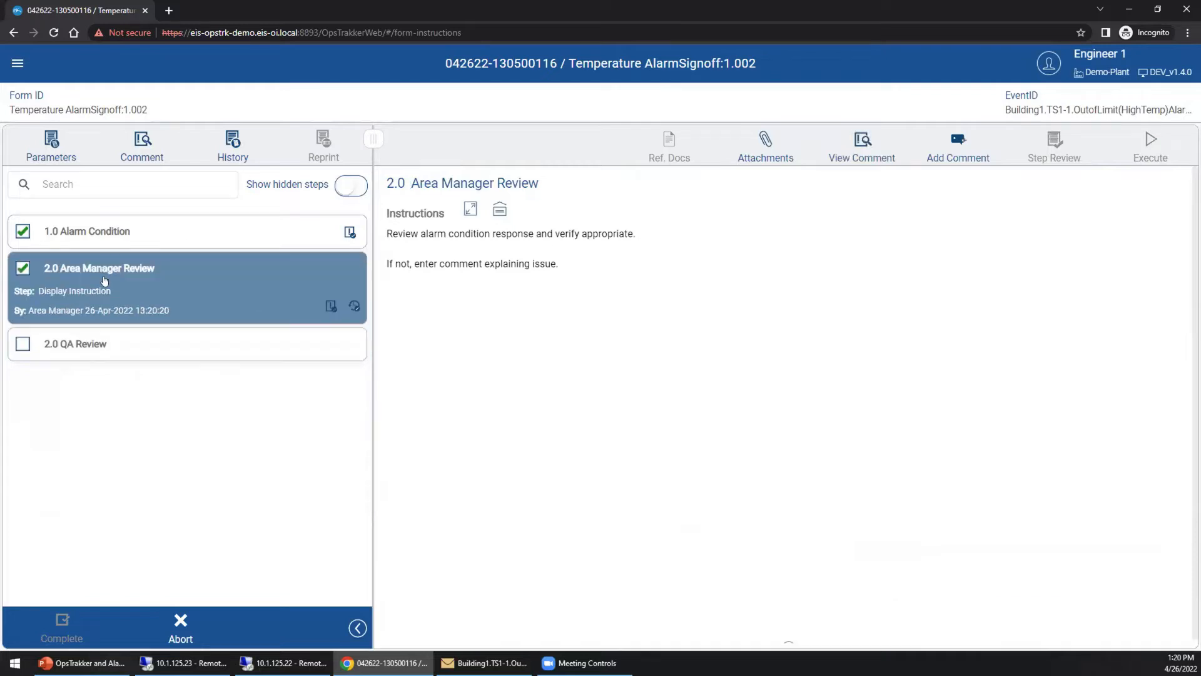
left_click(93, 235)
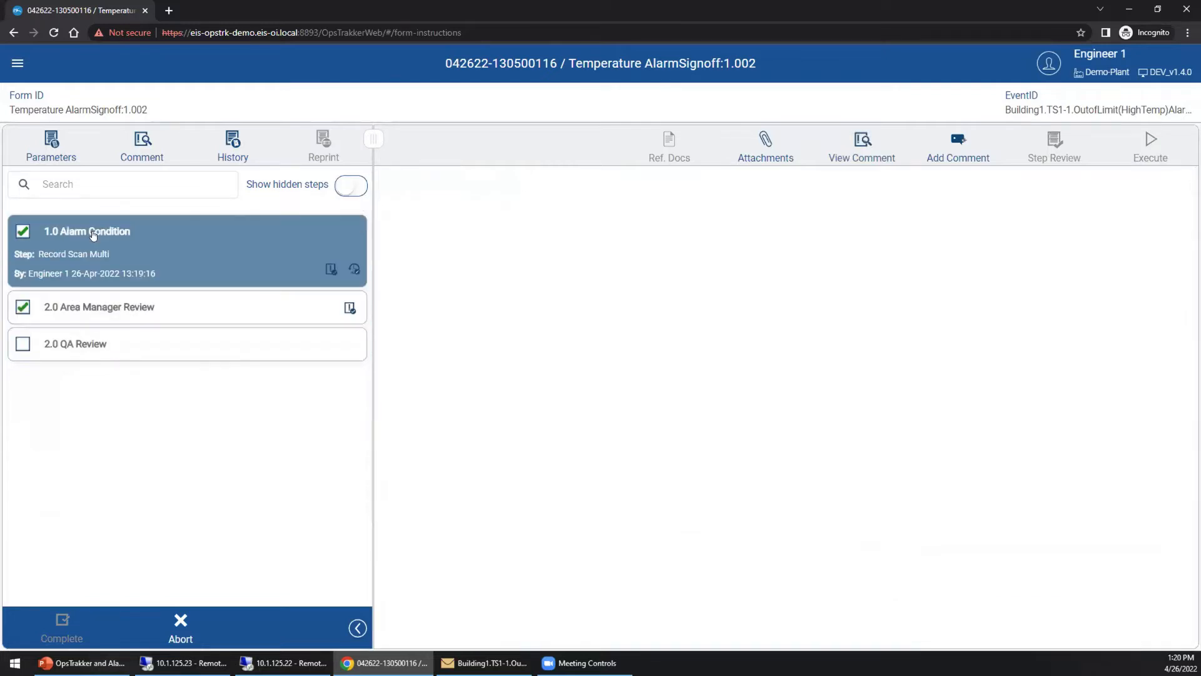
left_click(97, 354)
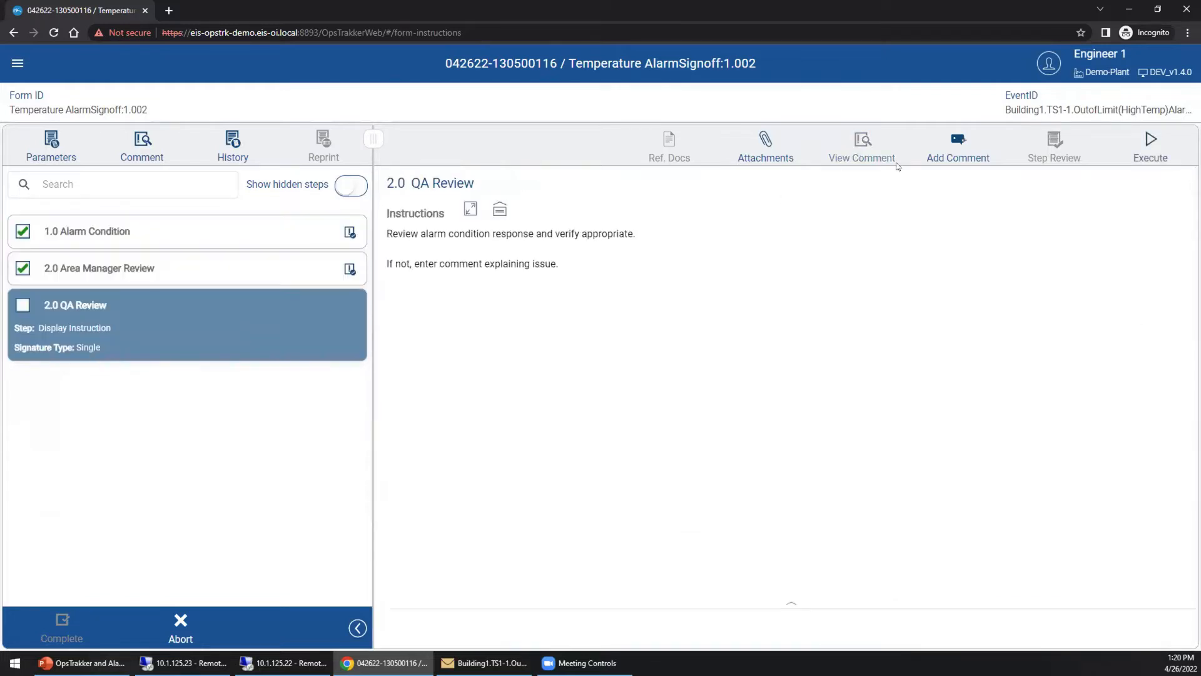
left_click(958, 147)
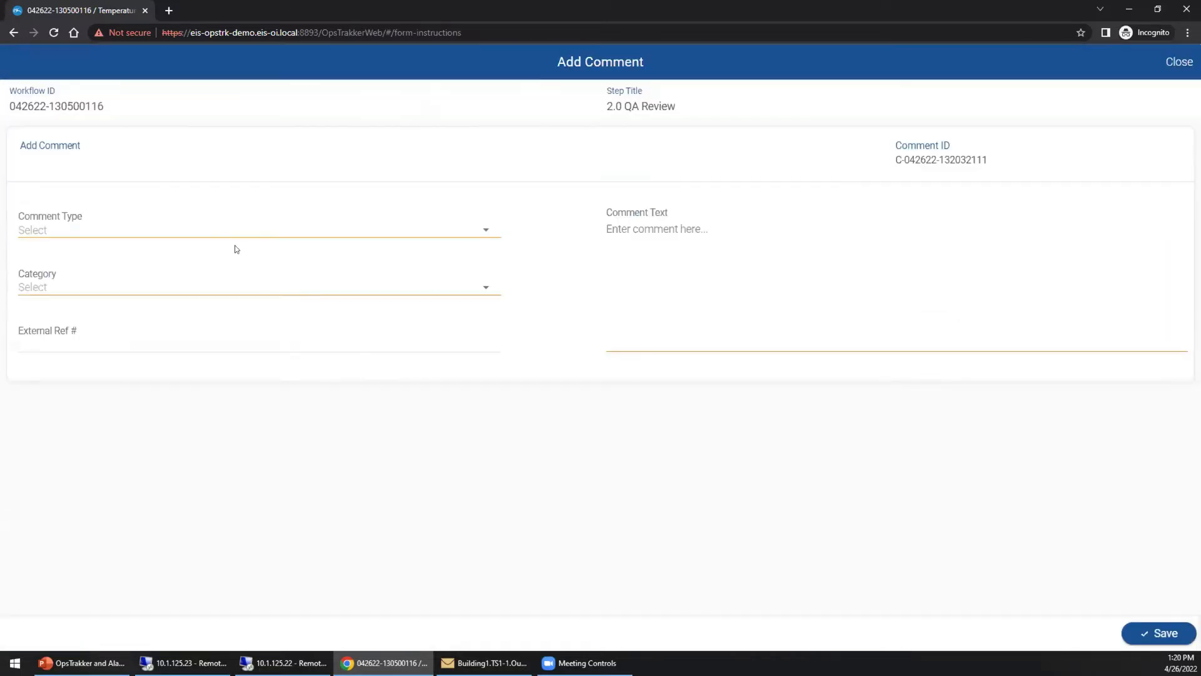
left_click(265, 226)
left_click(563, 327)
left_click(695, 427)
left_click(126, 287)
left_click(528, 329)
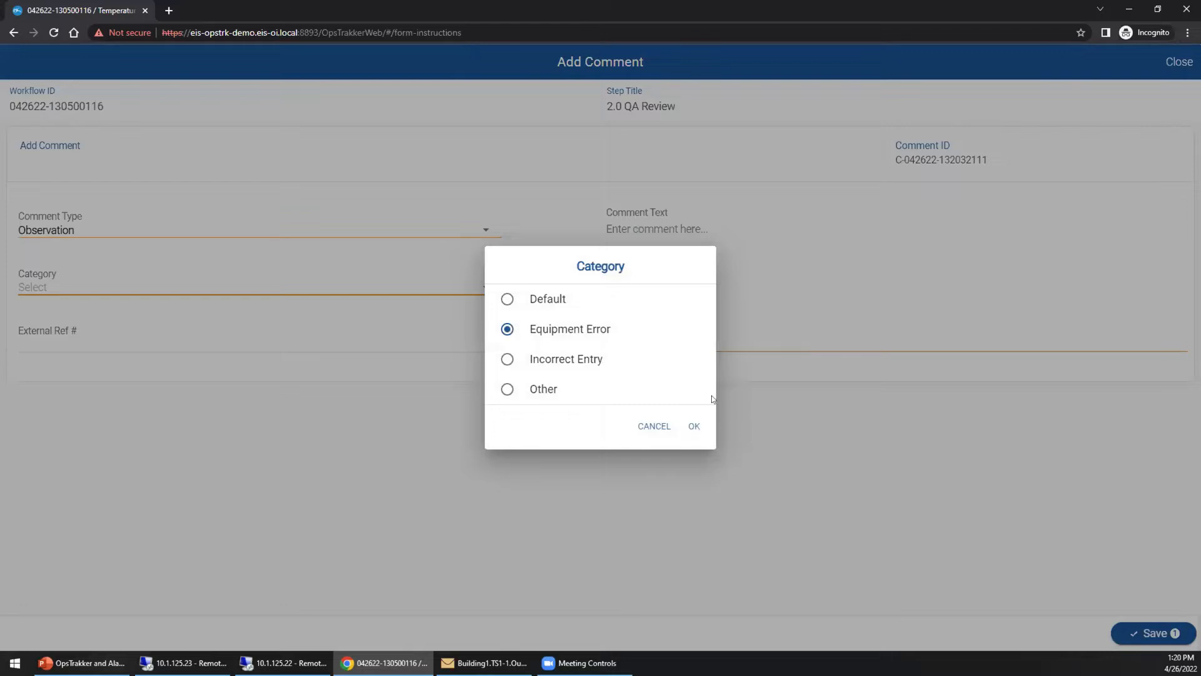
left_click(693, 426)
Enter the comment 'Quality has no comments.' and save it for signature.
left_click(701, 231)
type("Quality")
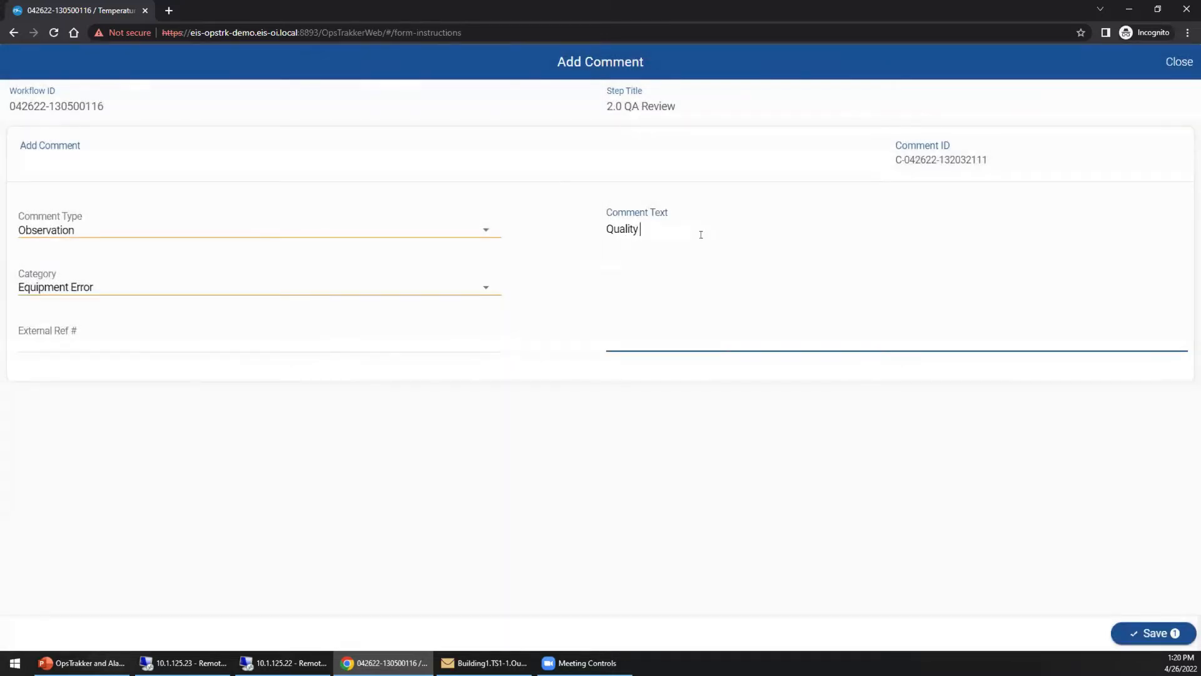
type(" has no comments.")
left_click(1153, 633)
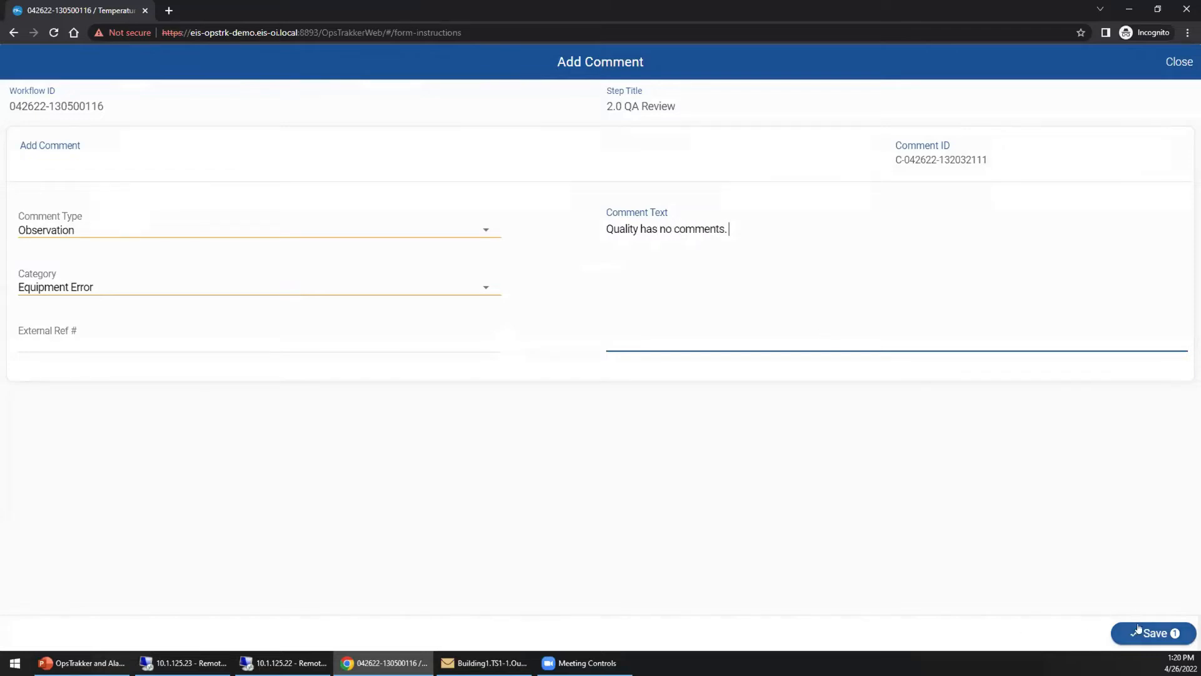
left_click(165, 515)
Sign the QA comment with the QA Manager's username and password and authorize it.
type("en")
key("Tab")
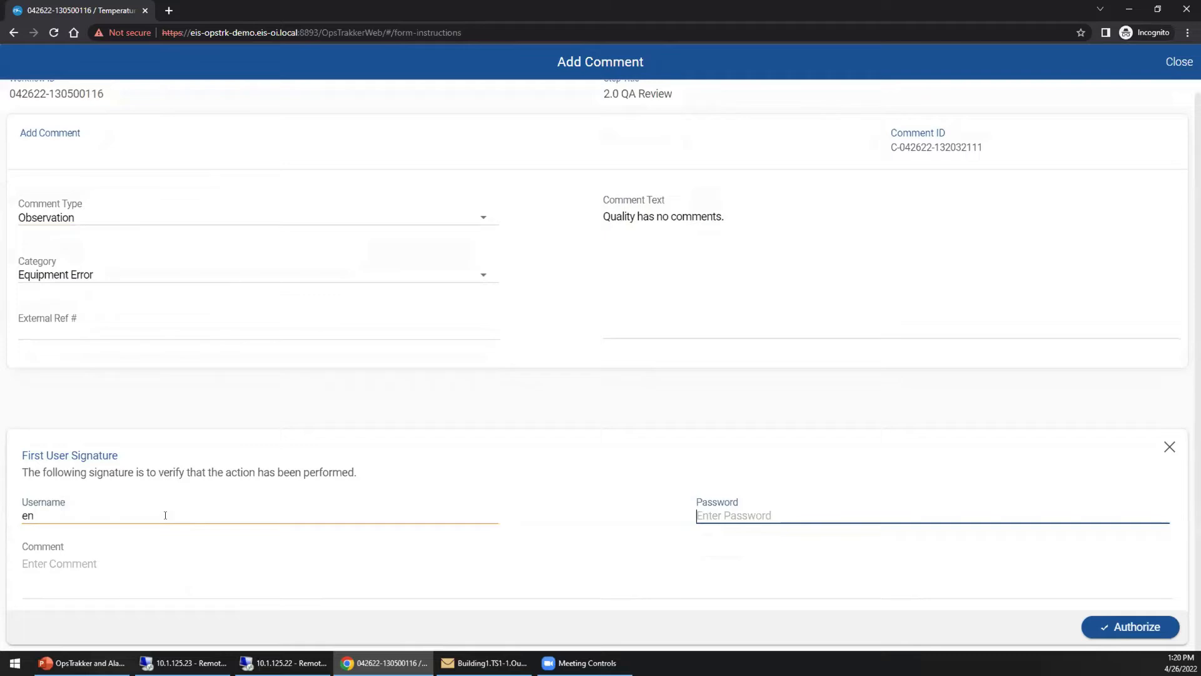
left_click(151, 517)
key("BackSpace")
key("BackSpace")
type("qa")
key("Tab")
type("•••••••")
left_click(1134, 623)
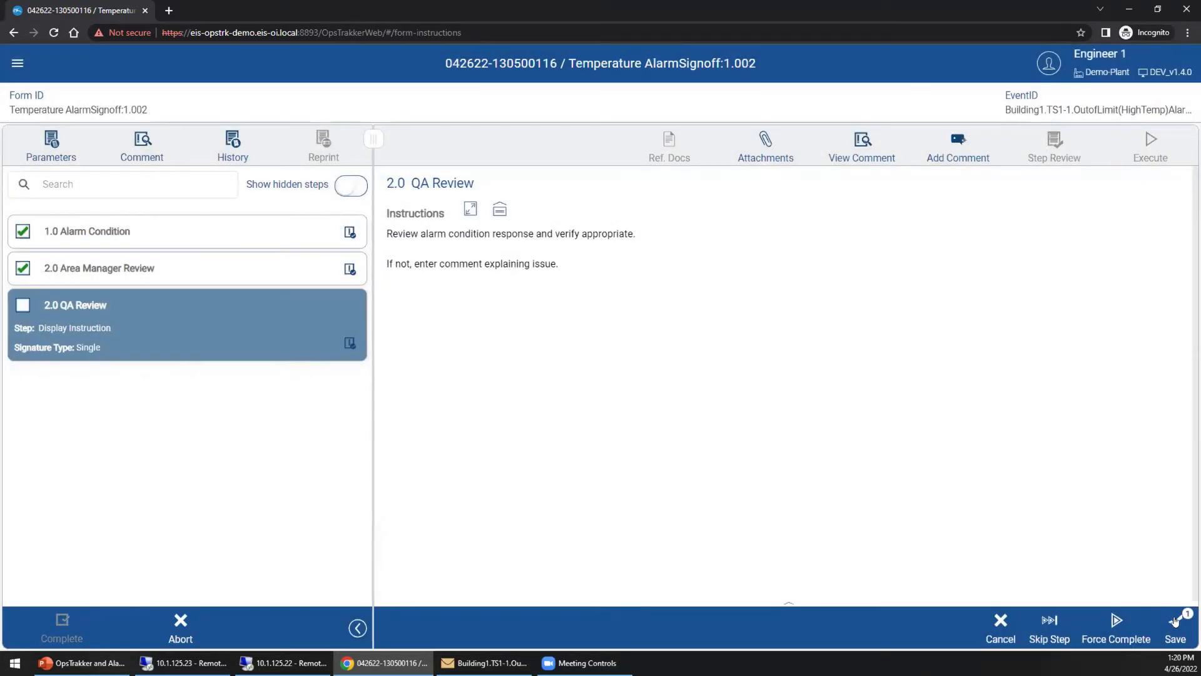
Save and sign off QA Review as QA Manager, then complete the form.
left_click(1174, 621)
left_click(431, 514)
type("en")
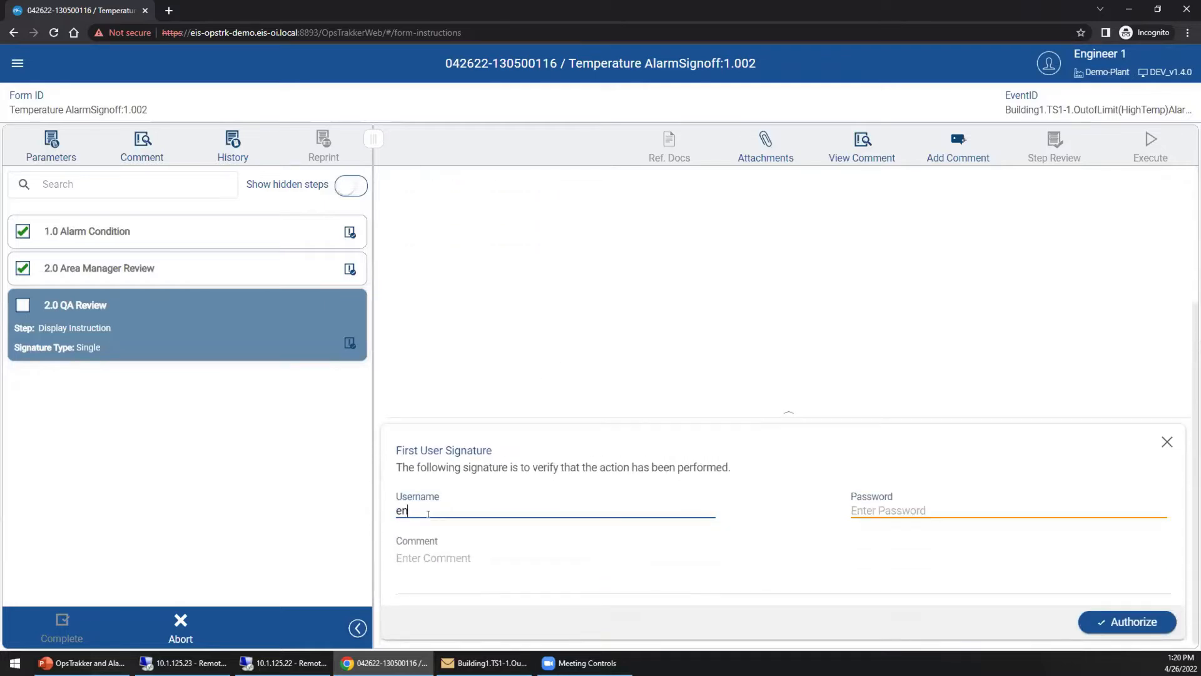
key("BackSpace")
key("BackSpace")
type("qa")
key("Tab")
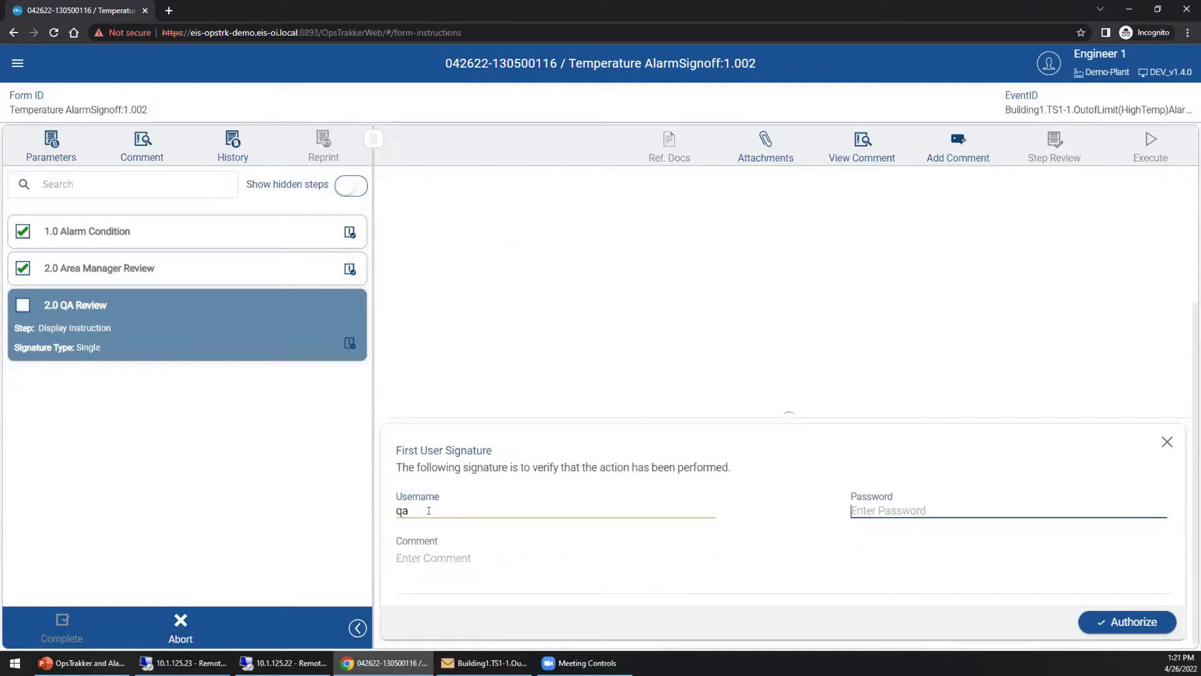
type("qa12345")
left_click(1154, 625)
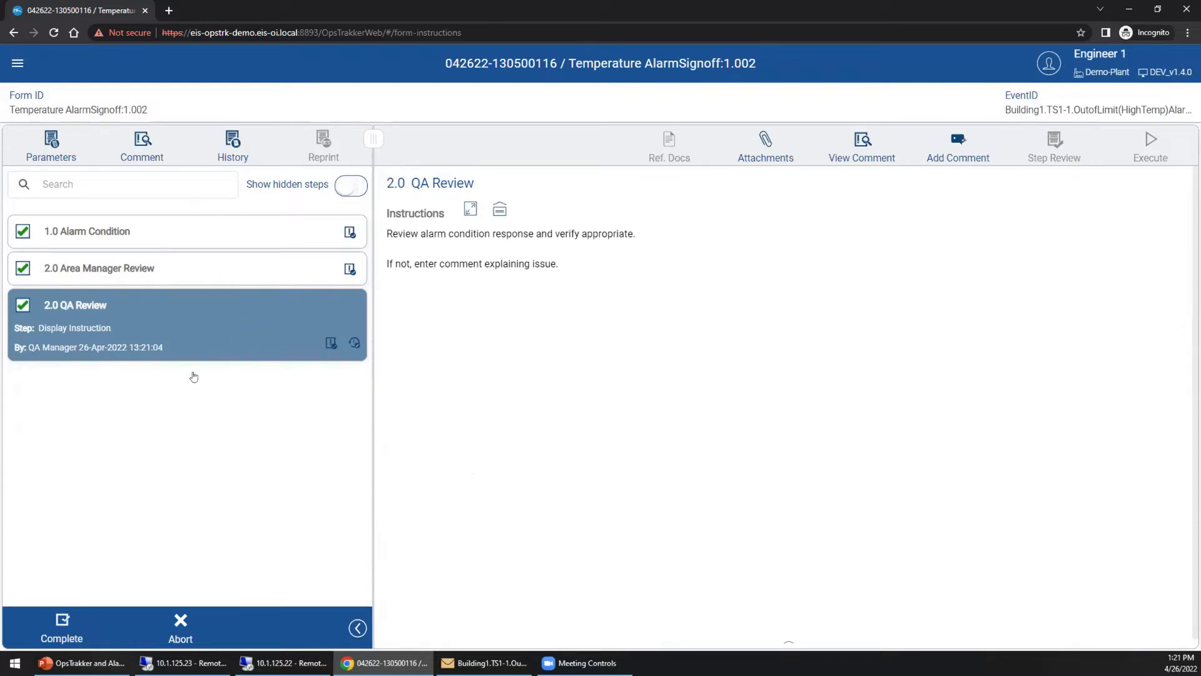
left_click(63, 620)
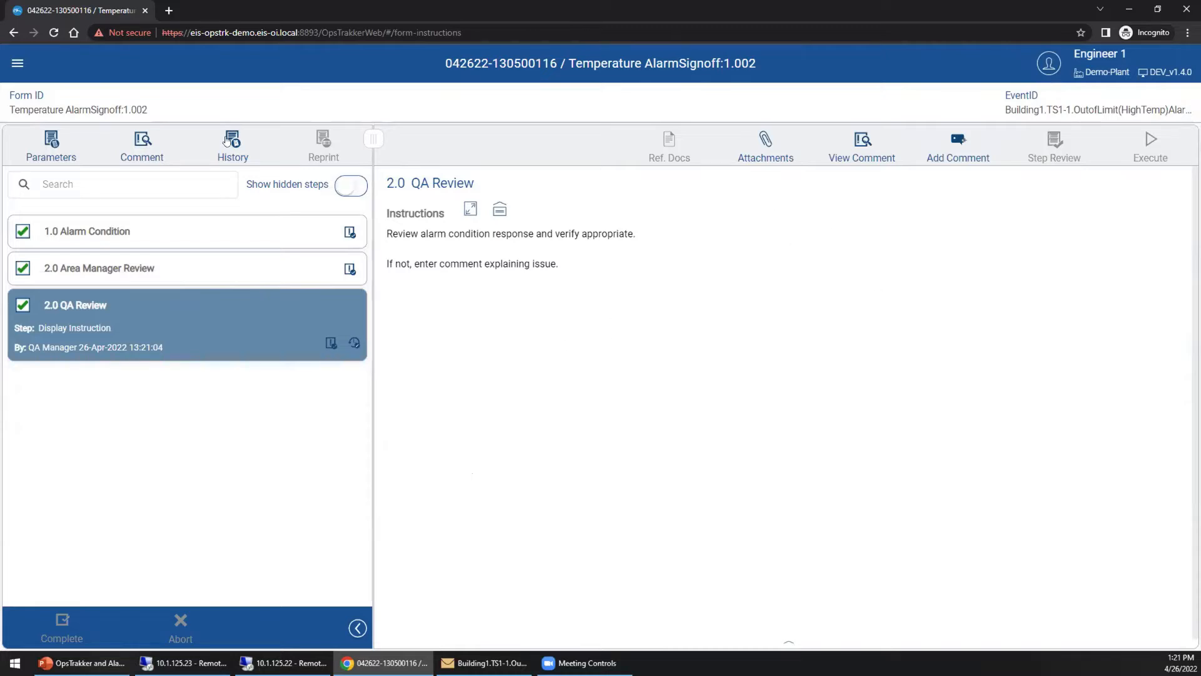
Check that QA Review has no attachments, then reselect 2.0 Area Manager Review.
left_click(766, 140)
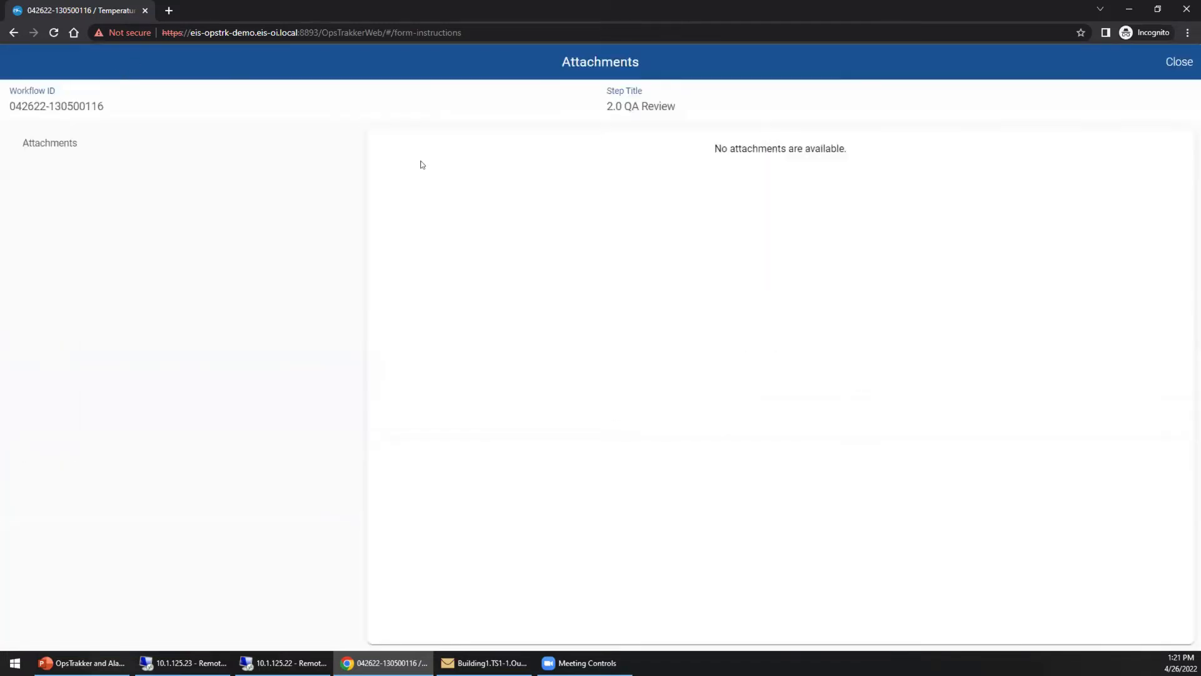
left_click(1177, 62)
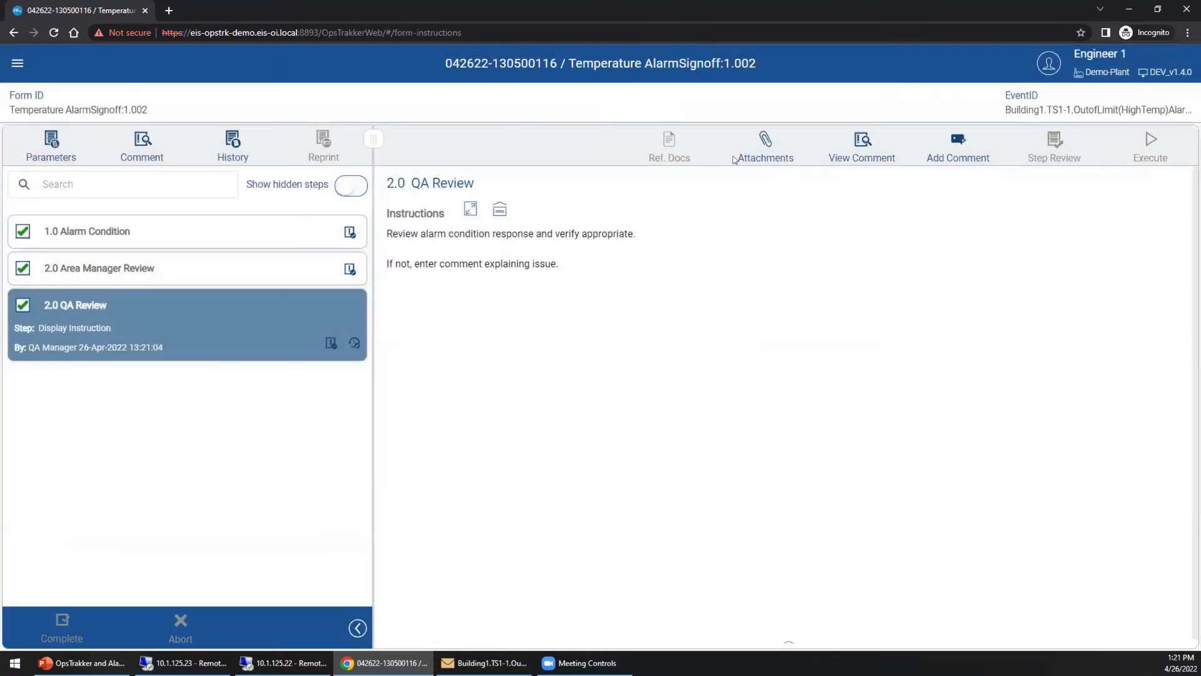
left_click(110, 271)
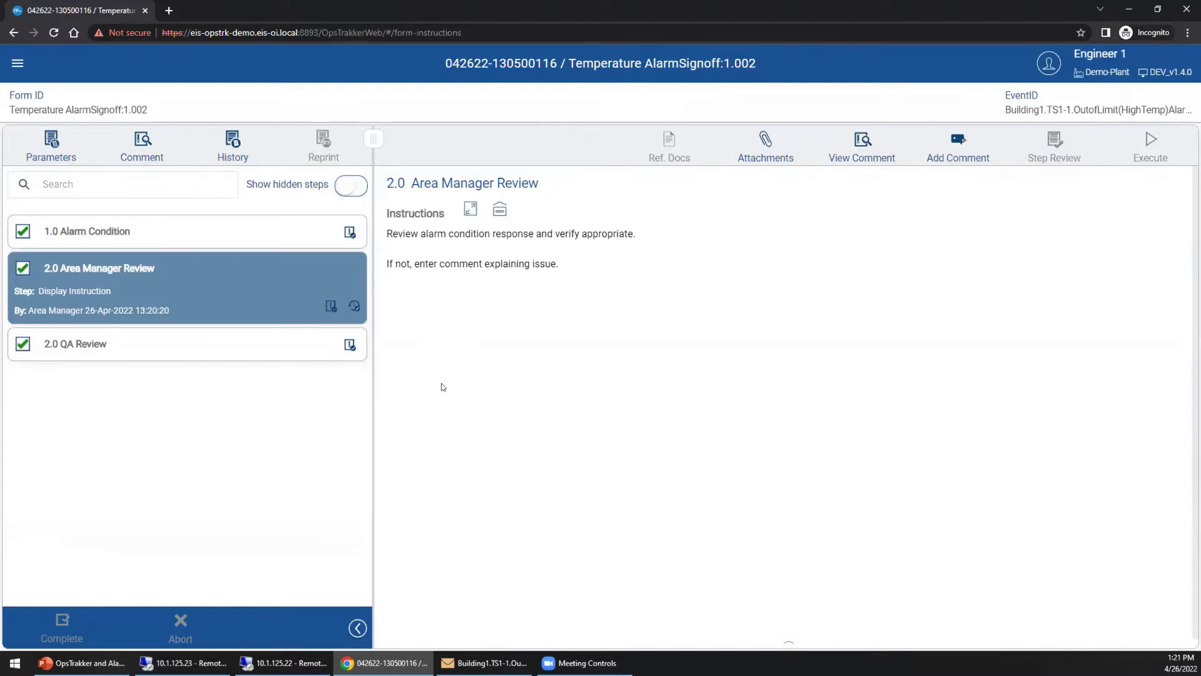
Minimize the browser and switch to the PI System Explorer window.
scroll(455, 361, "down", 1)
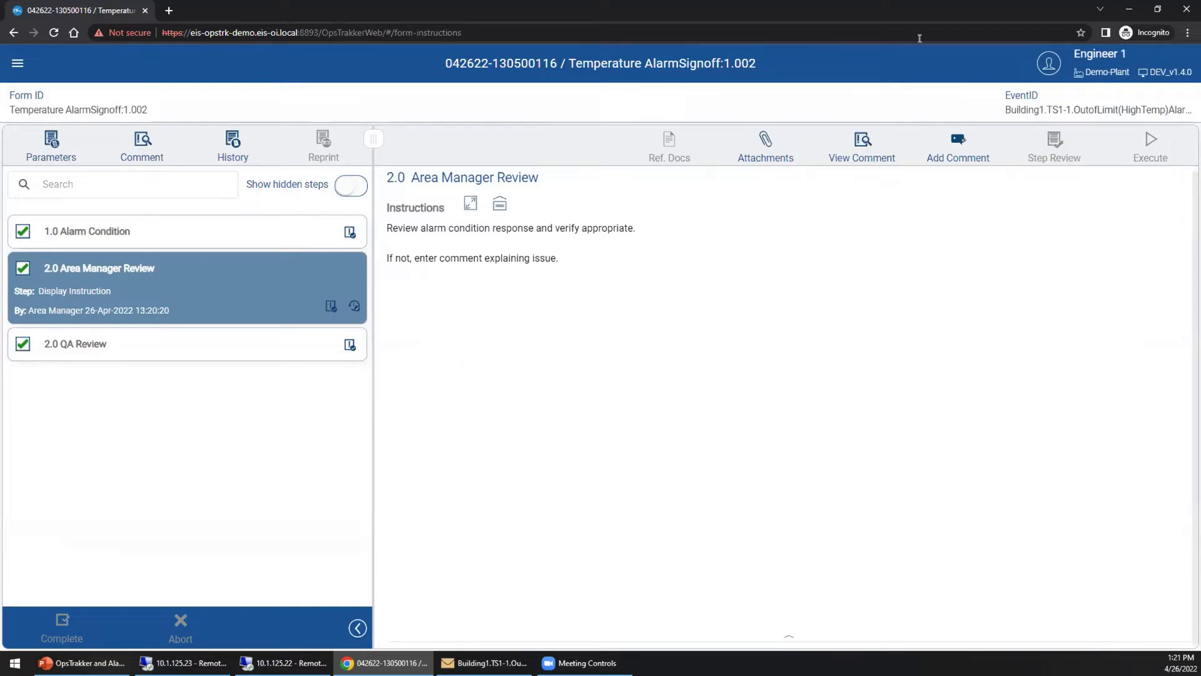
left_click(1129, 7)
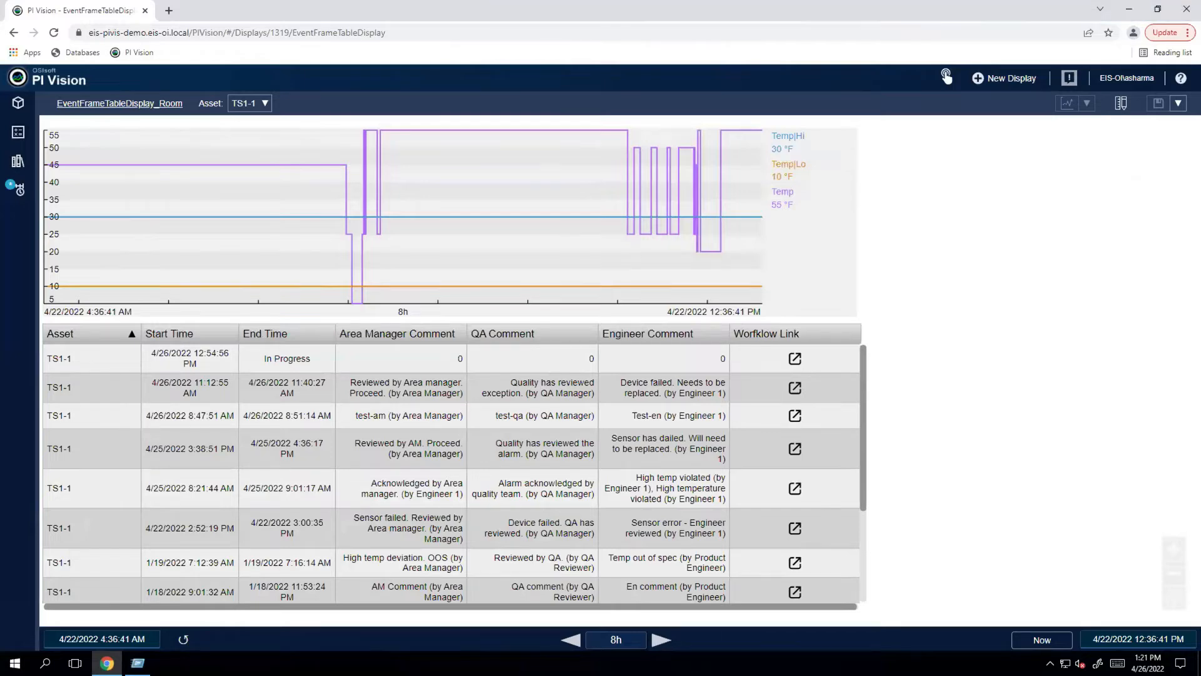
key("alt+Tab")
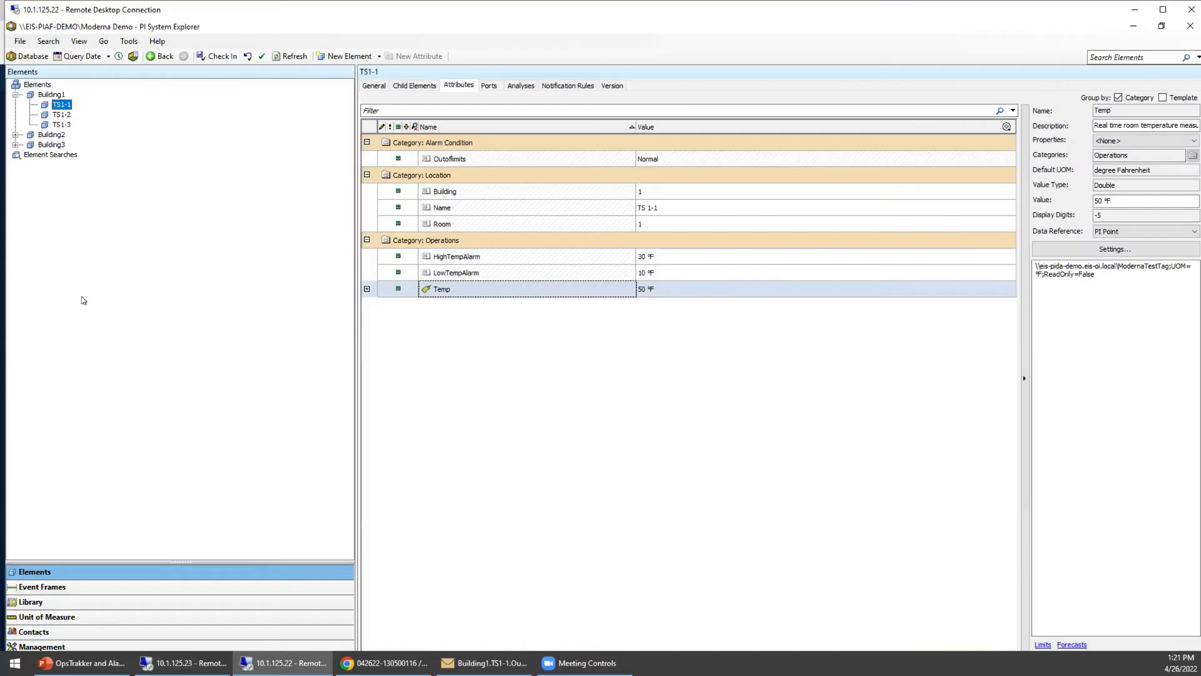
Open the newest TS1-1 event frame and inspect workflow start/end times and QA, Engineer, Area Manager comments.
left_click(35, 588)
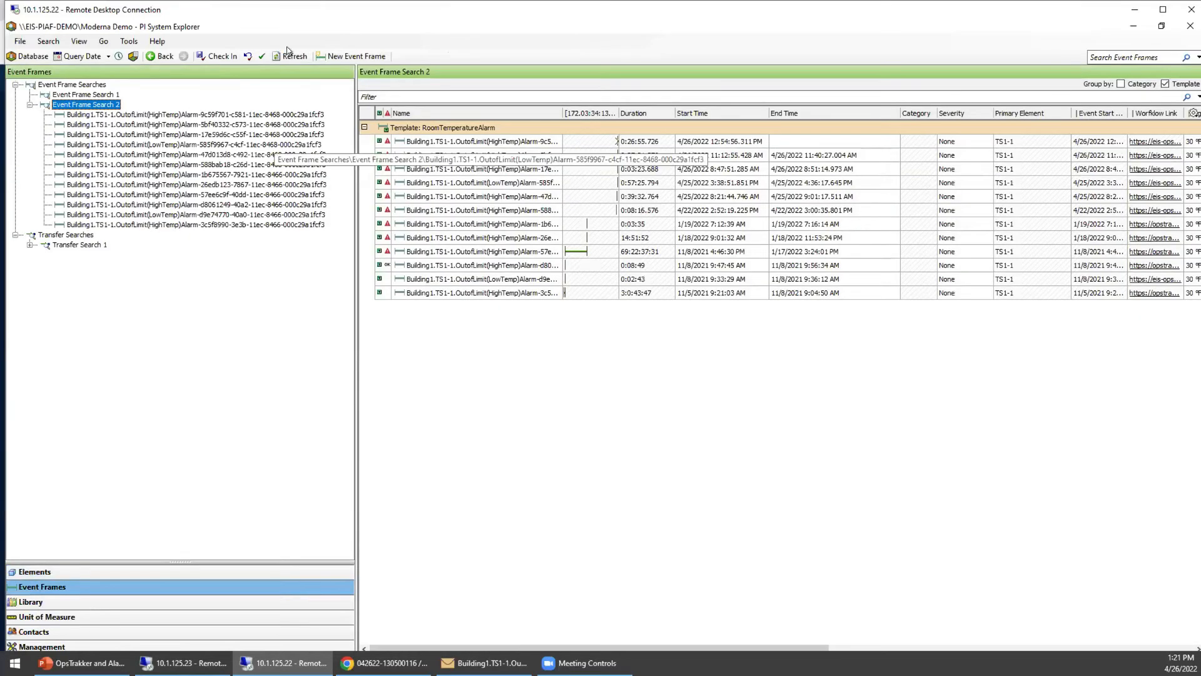
left_click(122, 115)
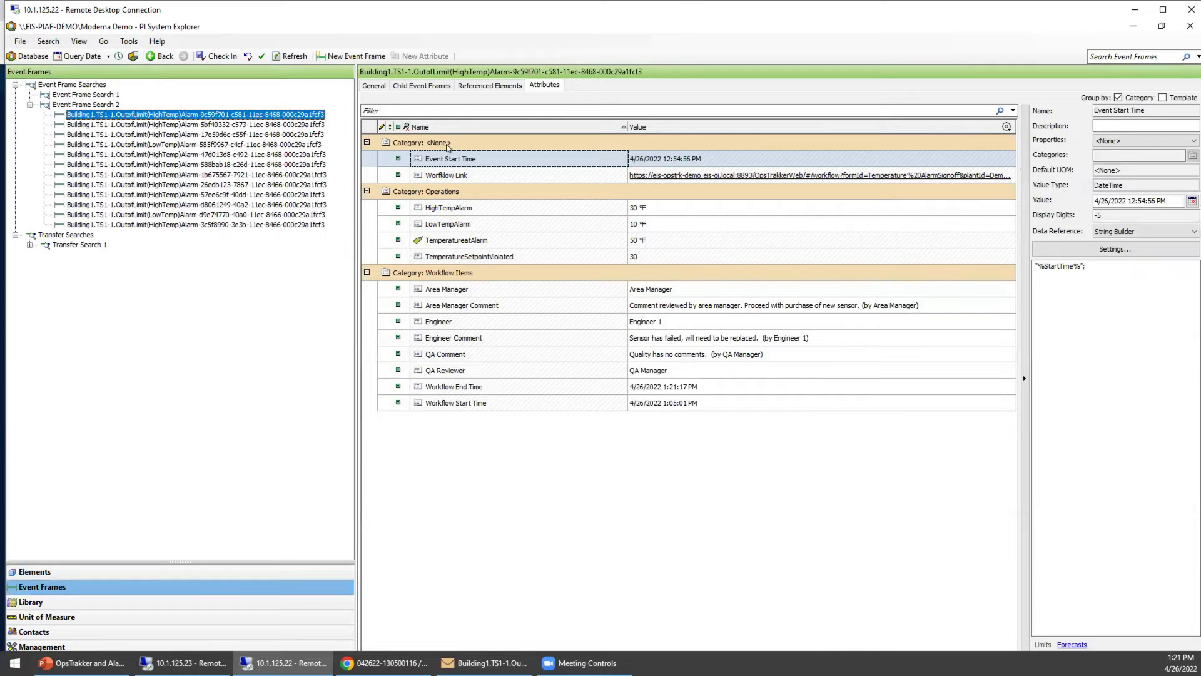
left_click(679, 405)
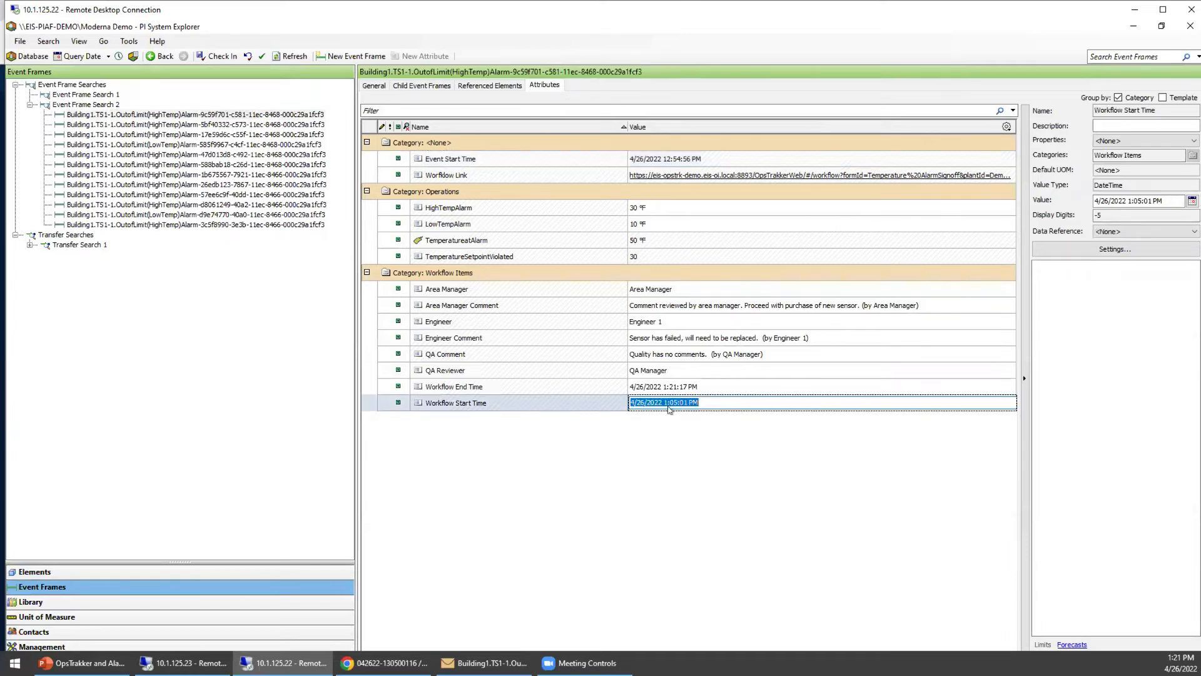
left_click(679, 388)
left_click(713, 355)
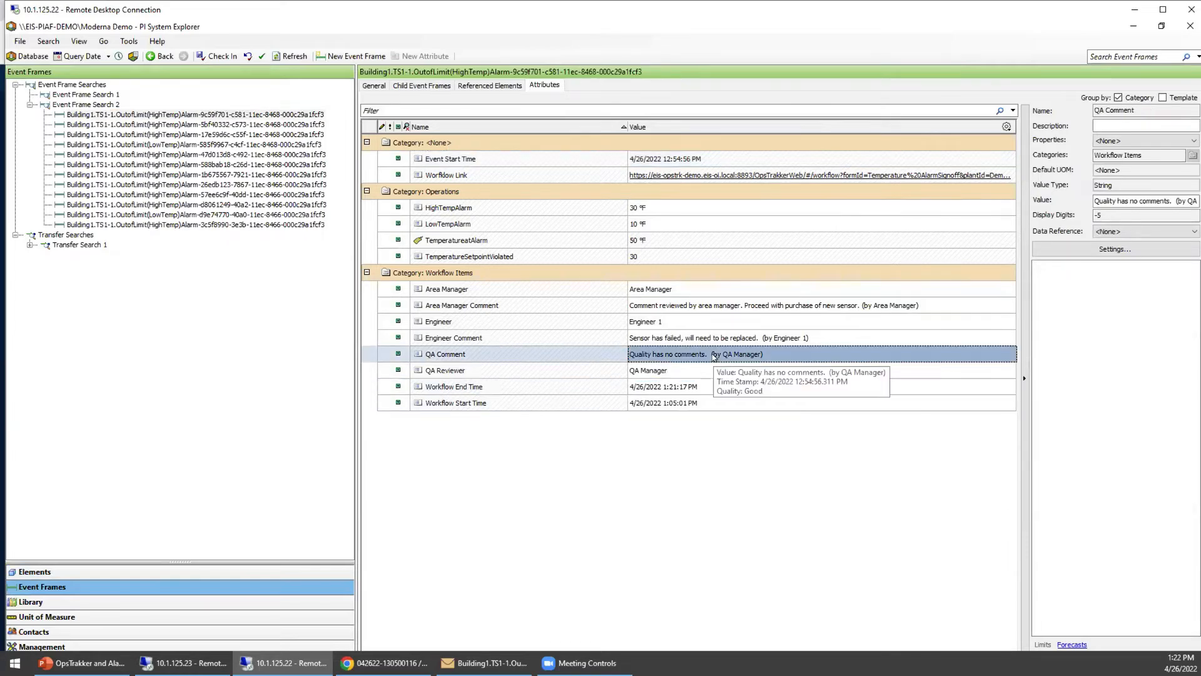
left_click(685, 338)
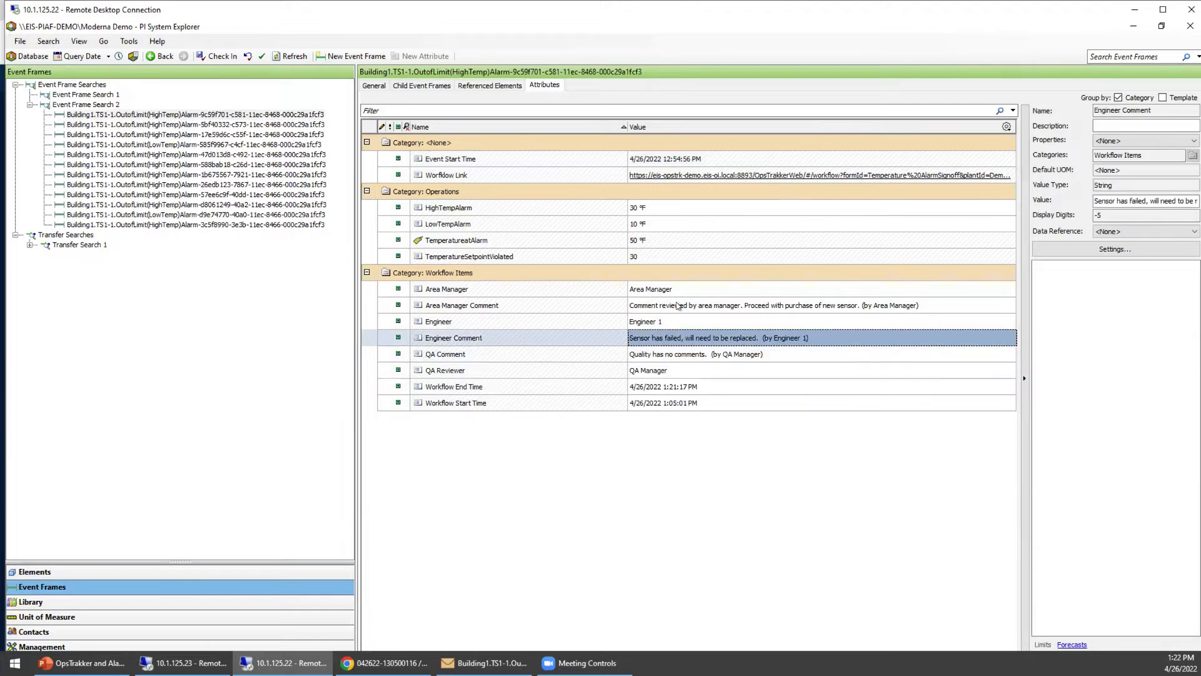
left_click(678, 305)
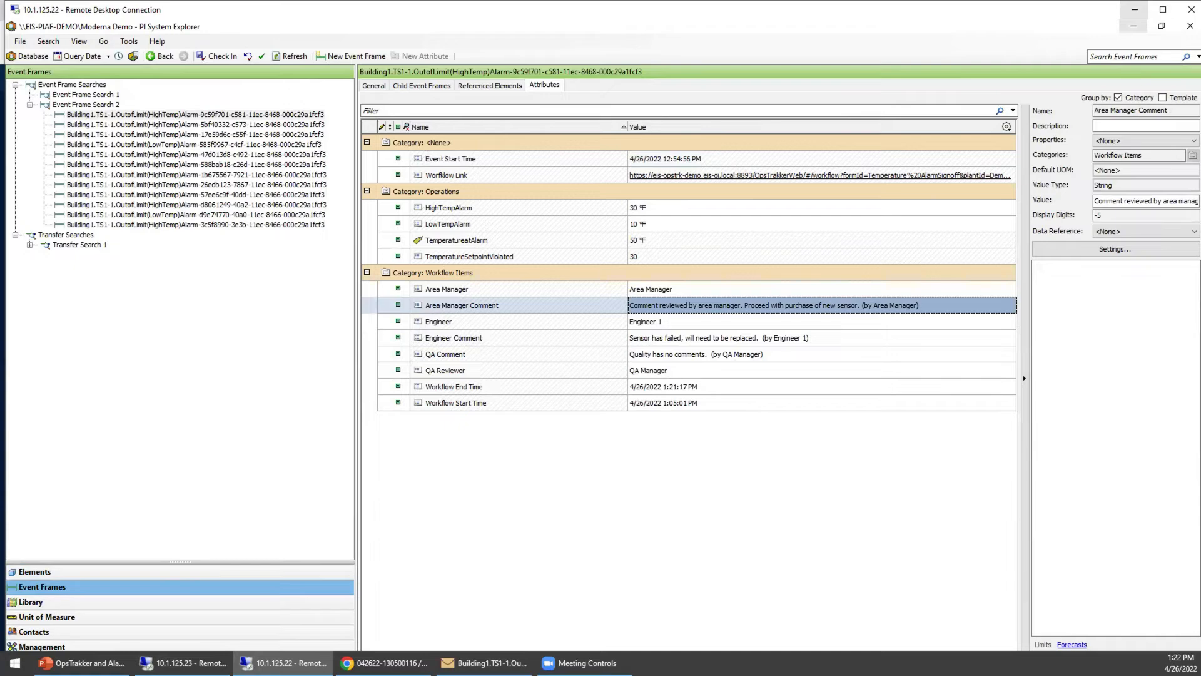
left_click(189, 663)
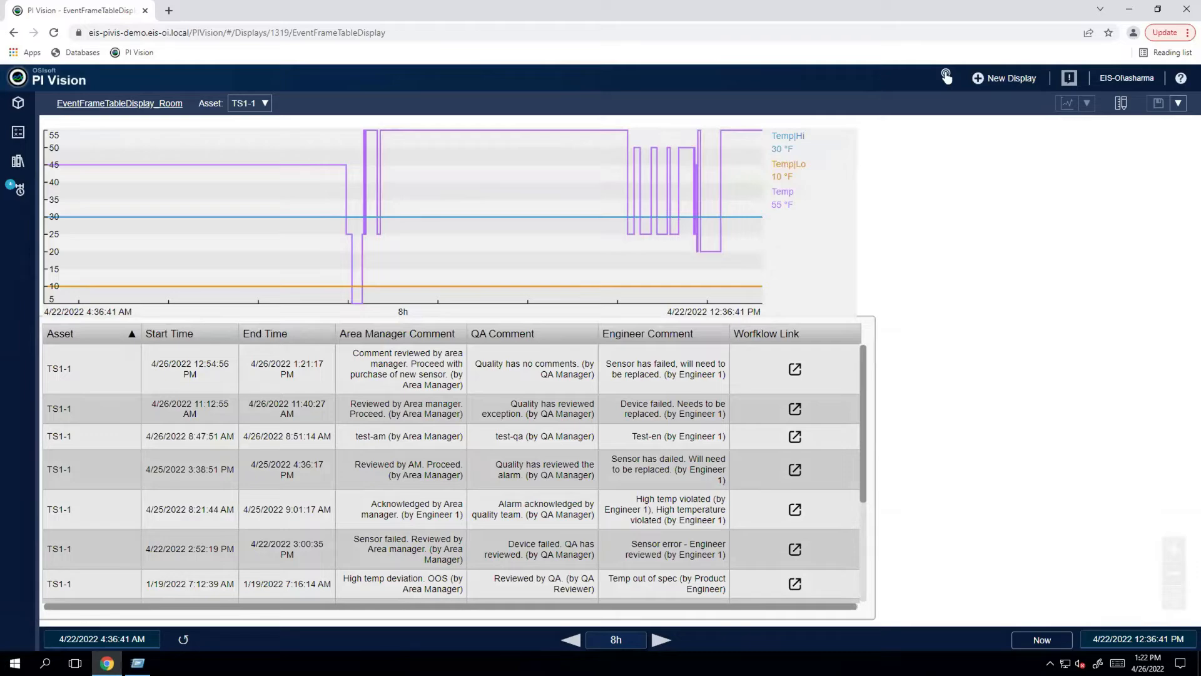
Leave the updated PI Vision TS1-1 event table and switch to the OpsTrakker main menu.
mouse_move(554, 2)
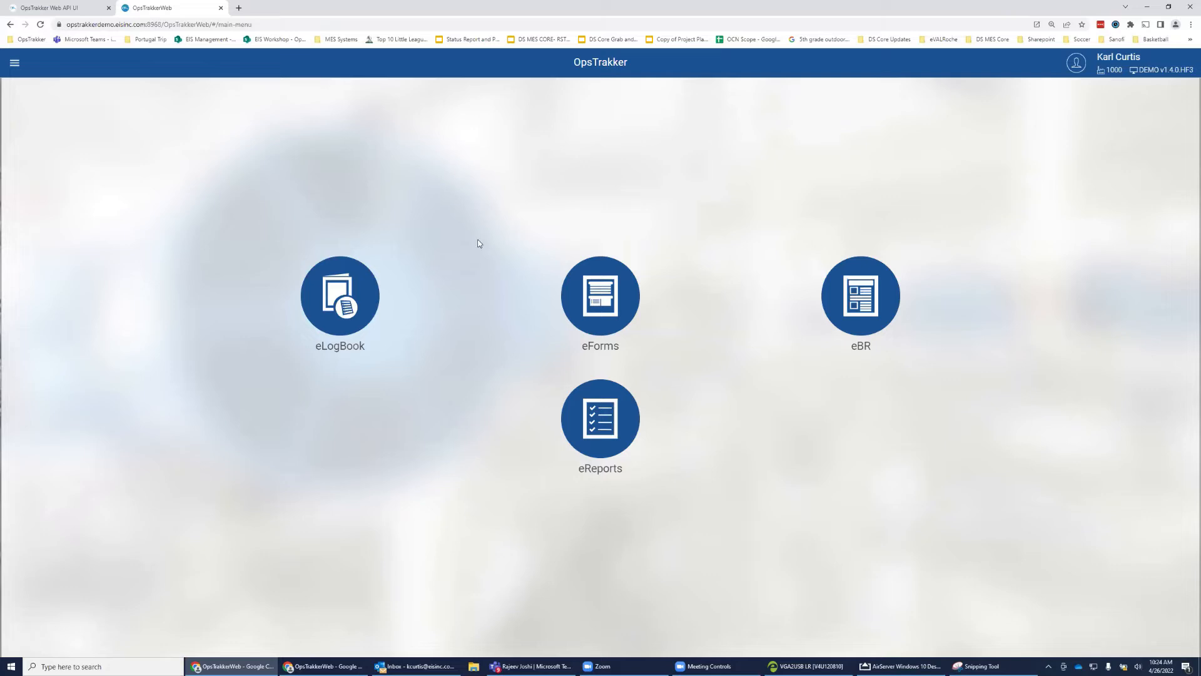
Open eLogBook and show the Clean Room's forms, listing Room Cleaning Log 1.005.
left_click(342, 292)
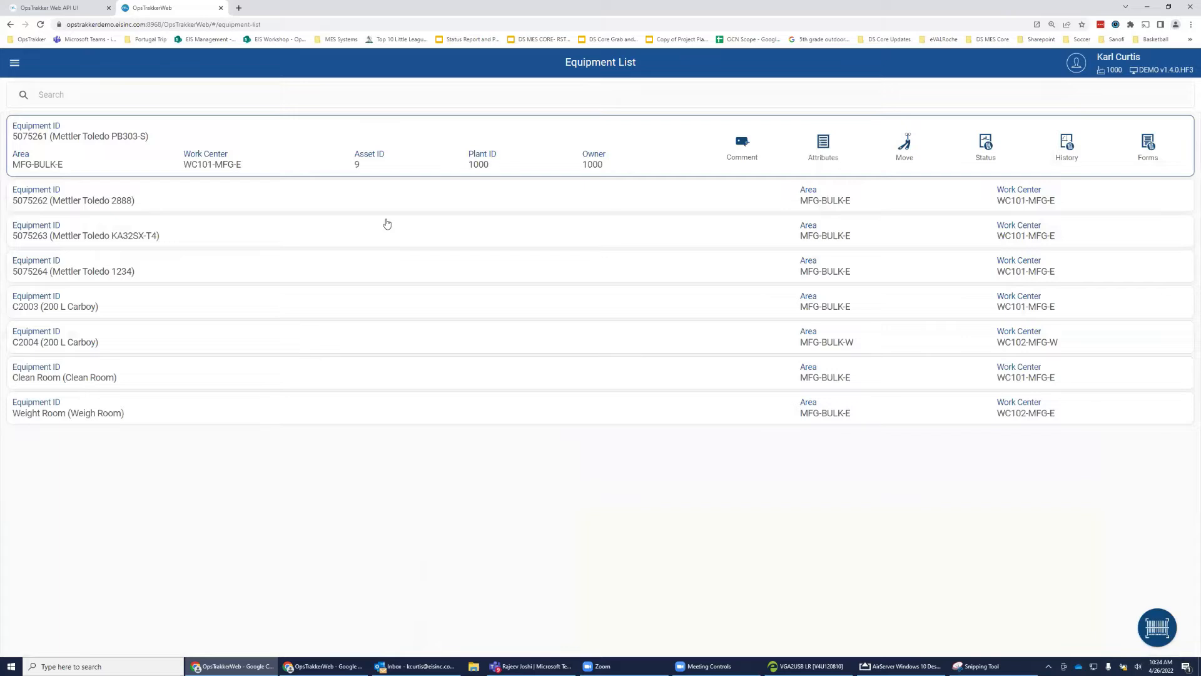
left_click(219, 374)
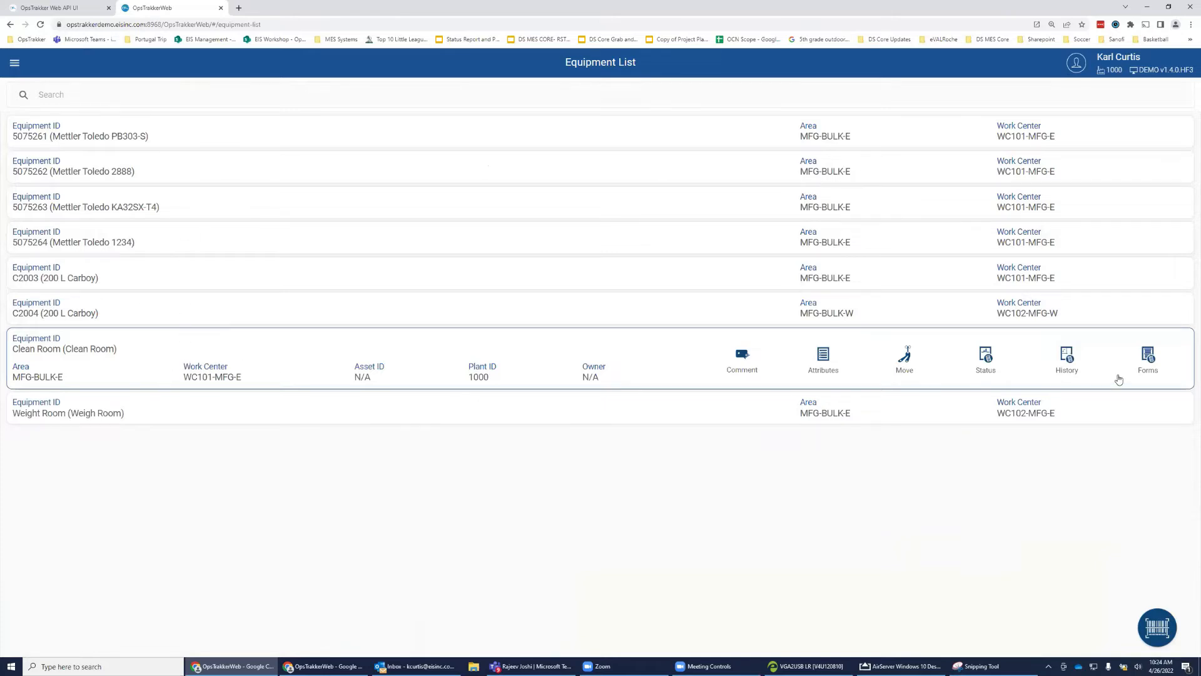
left_click(1148, 357)
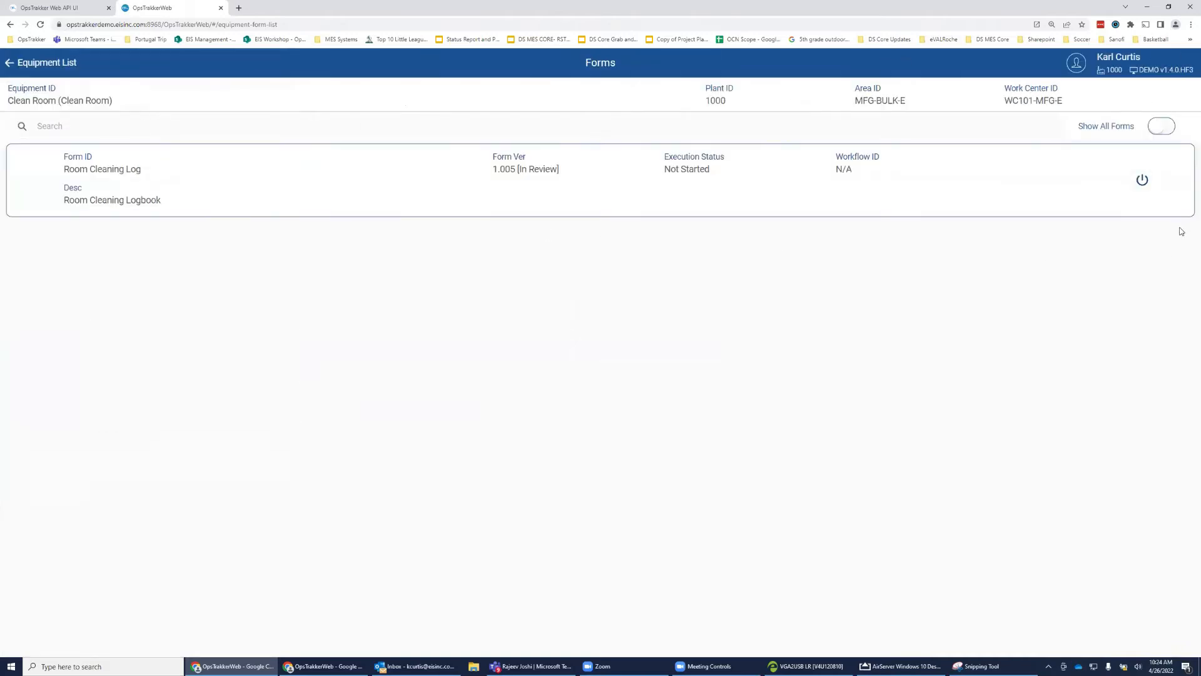
Start the Room Cleaning Log and save disinfectant Spor-Klenz expiring 27-Apr-2022.
left_click(1144, 184)
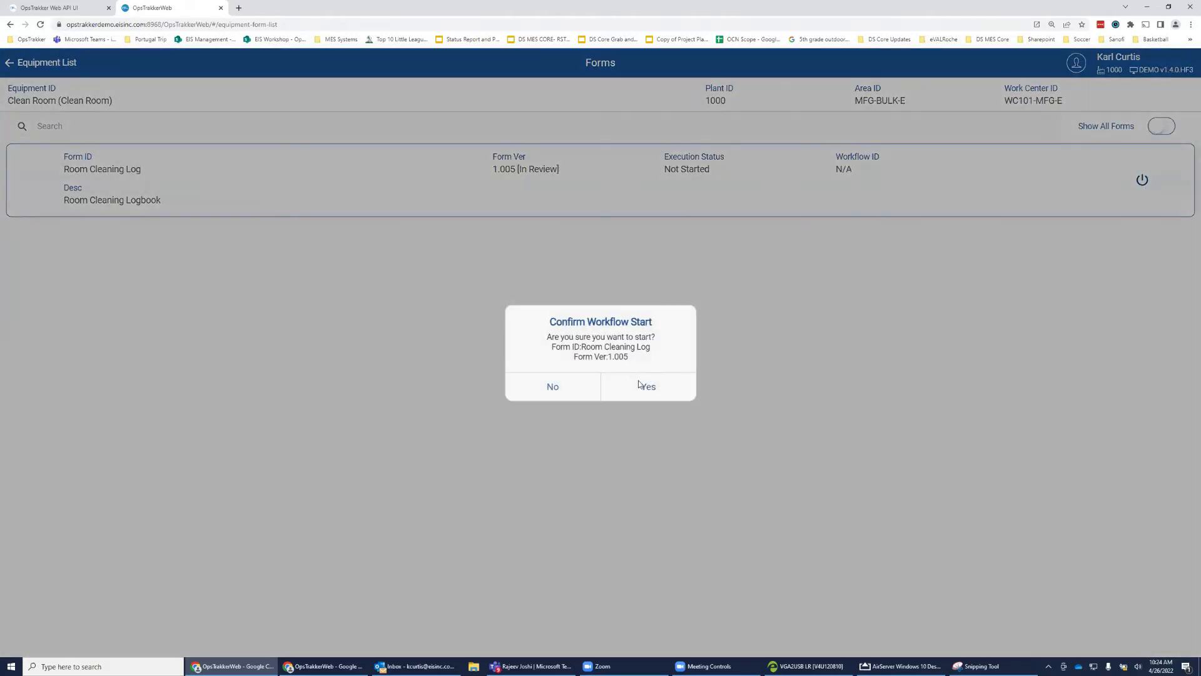
left_click(639, 383)
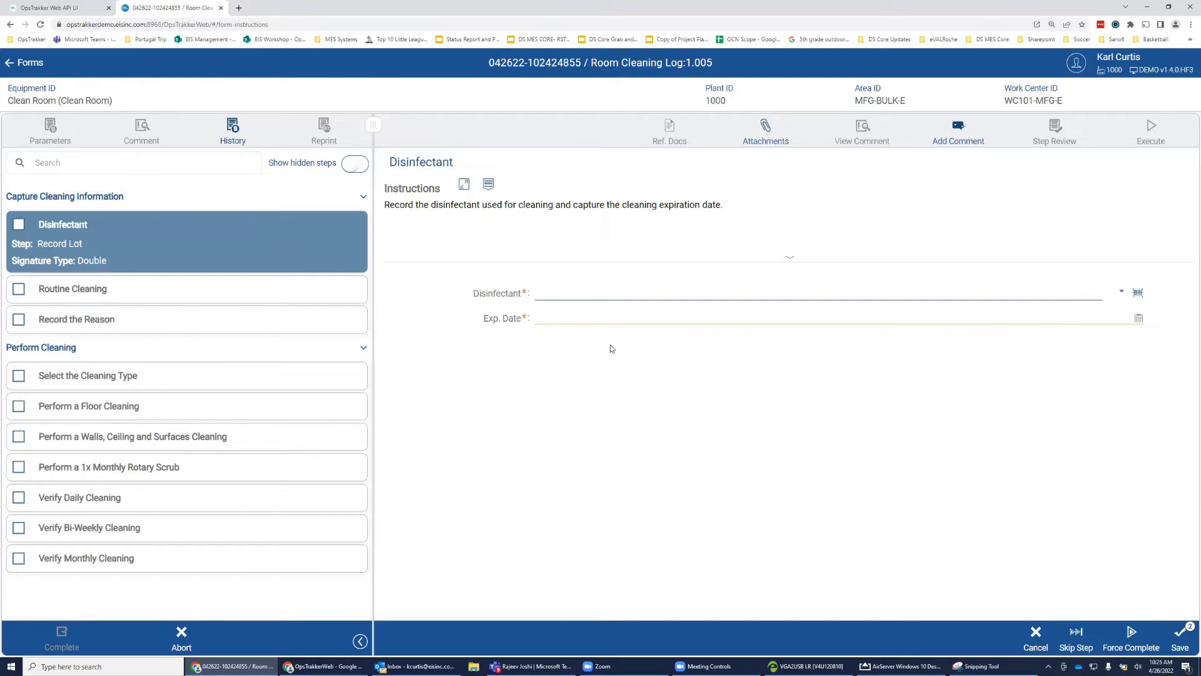
left_click(1122, 295)
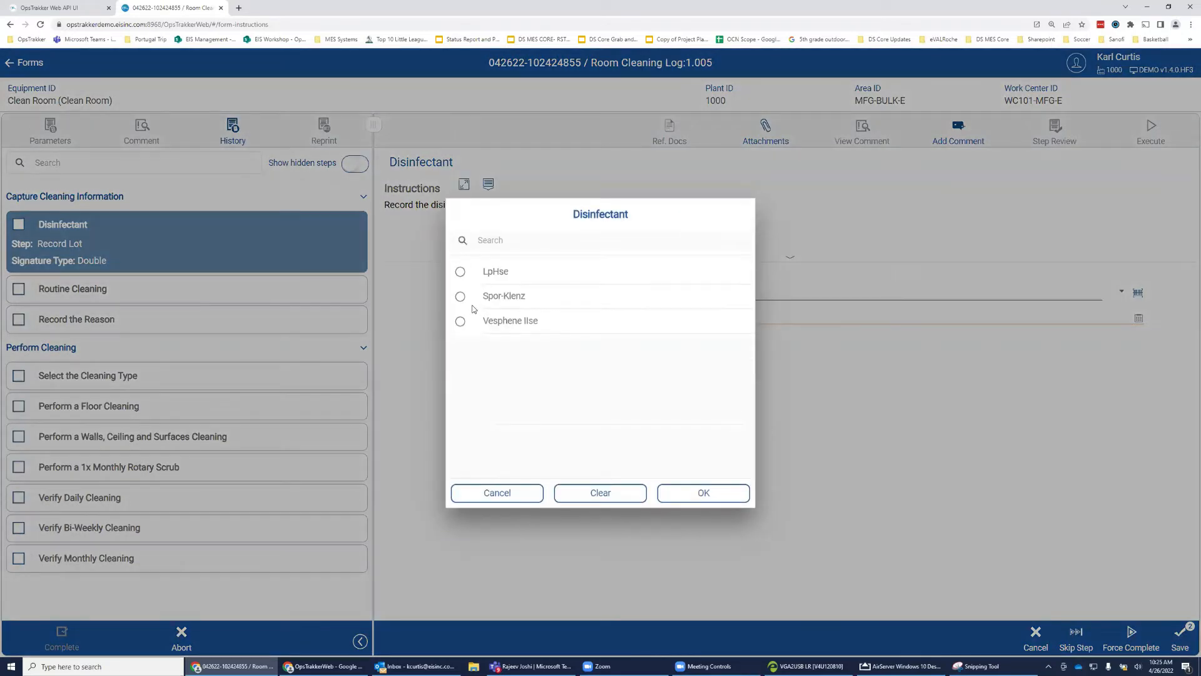
left_click(461, 296)
left_click(686, 493)
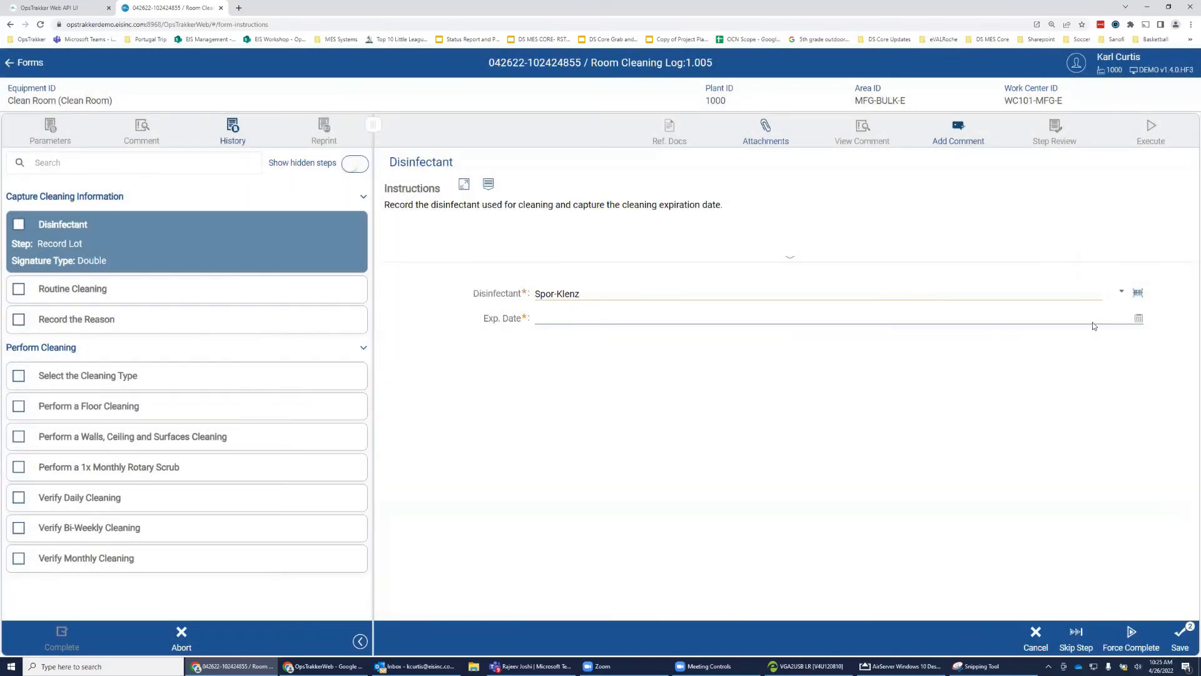
left_click(1094, 324)
left_click(600, 373)
left_click(887, 514)
Sign the Disinfectant step with both users' usernames and passwords.
type("kc1")
key("Tab")
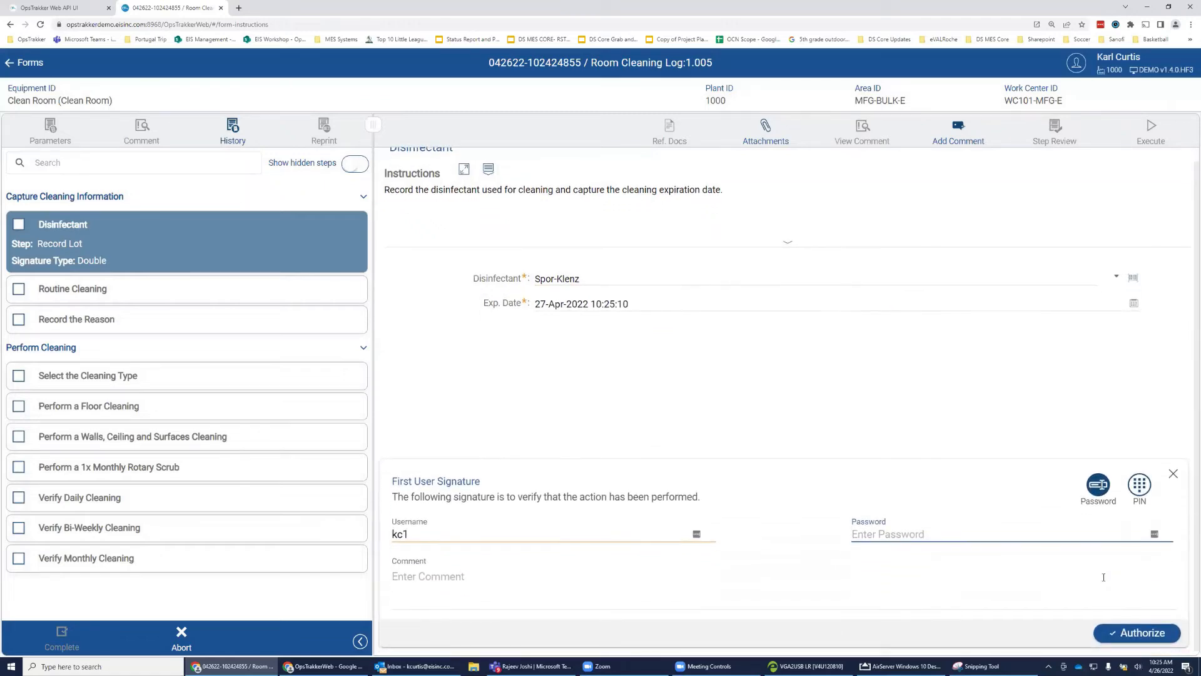
type("*********")
key("Return")
type("js")
key("Tab")
type("******")
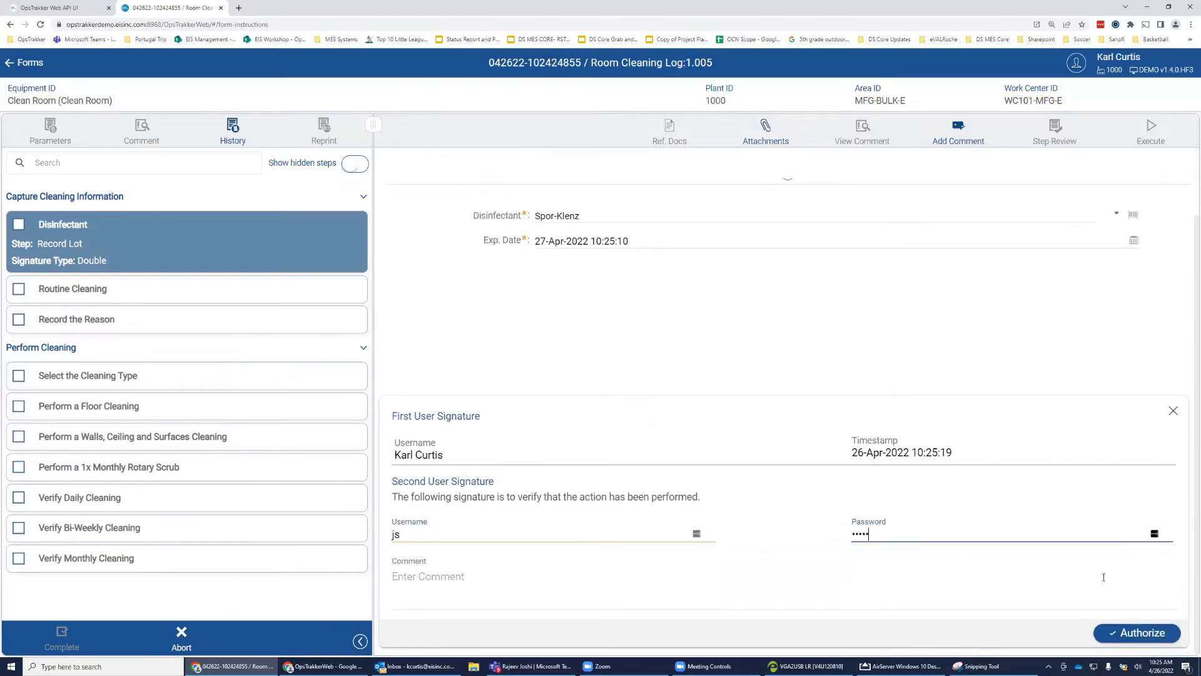
key("Return")
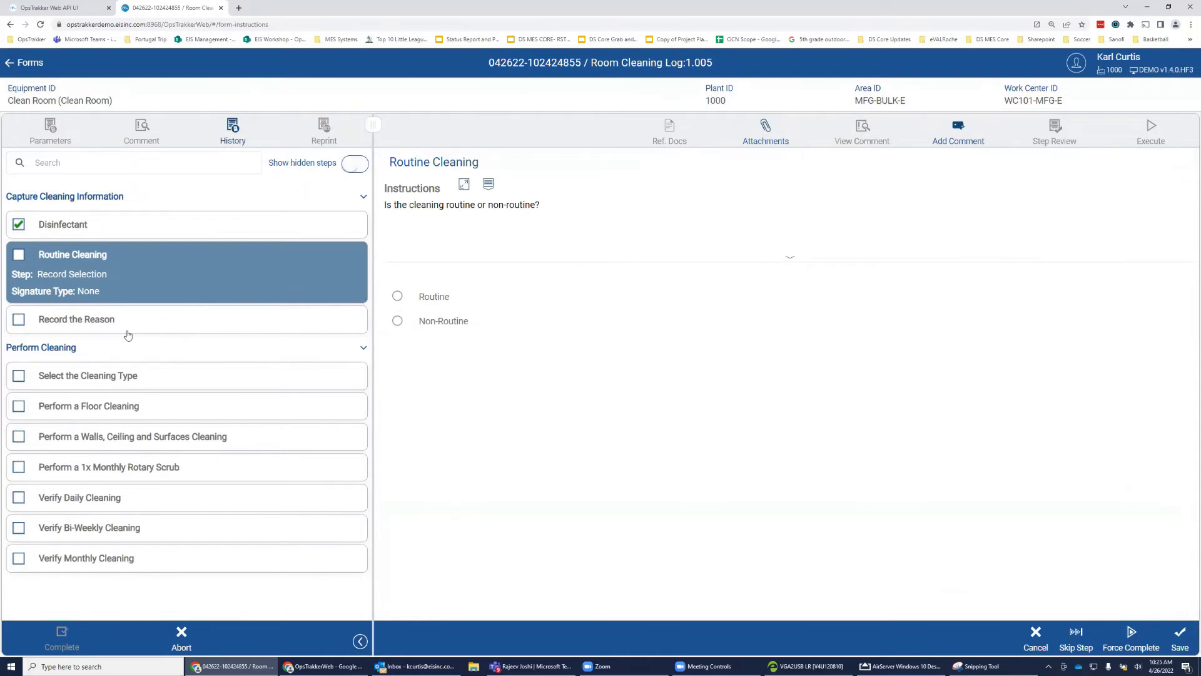
Record the cleaning as Routine and save it.
left_click(322, 326)
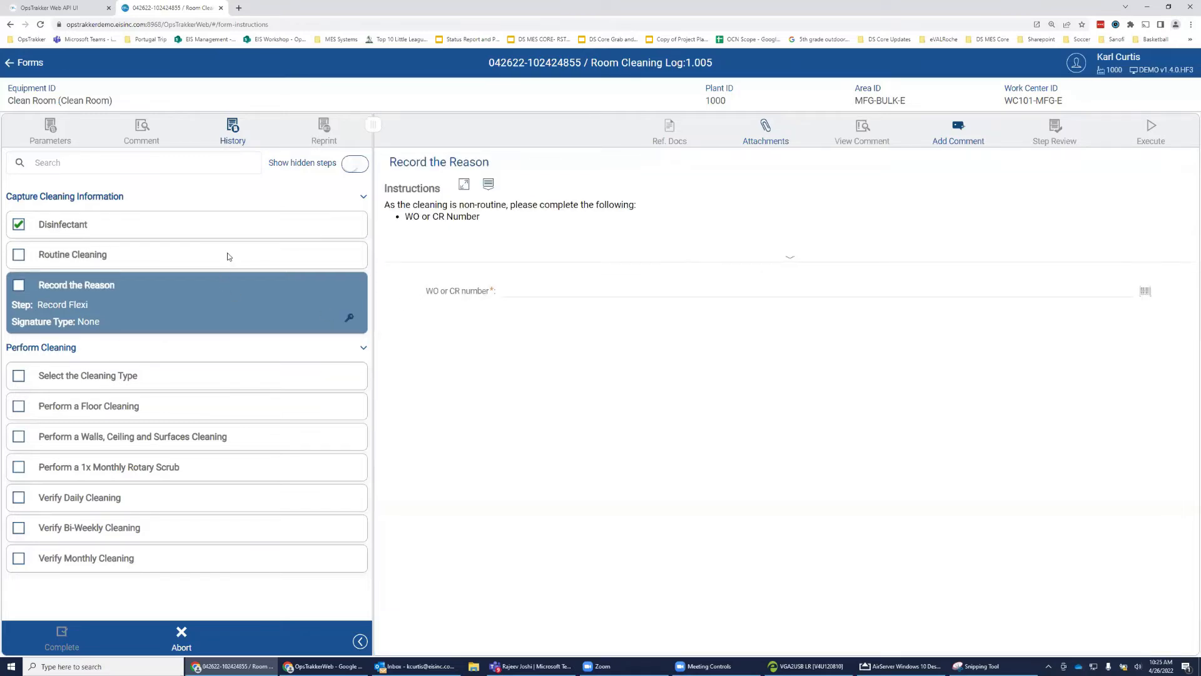
left_click(332, 260)
left_click(398, 297)
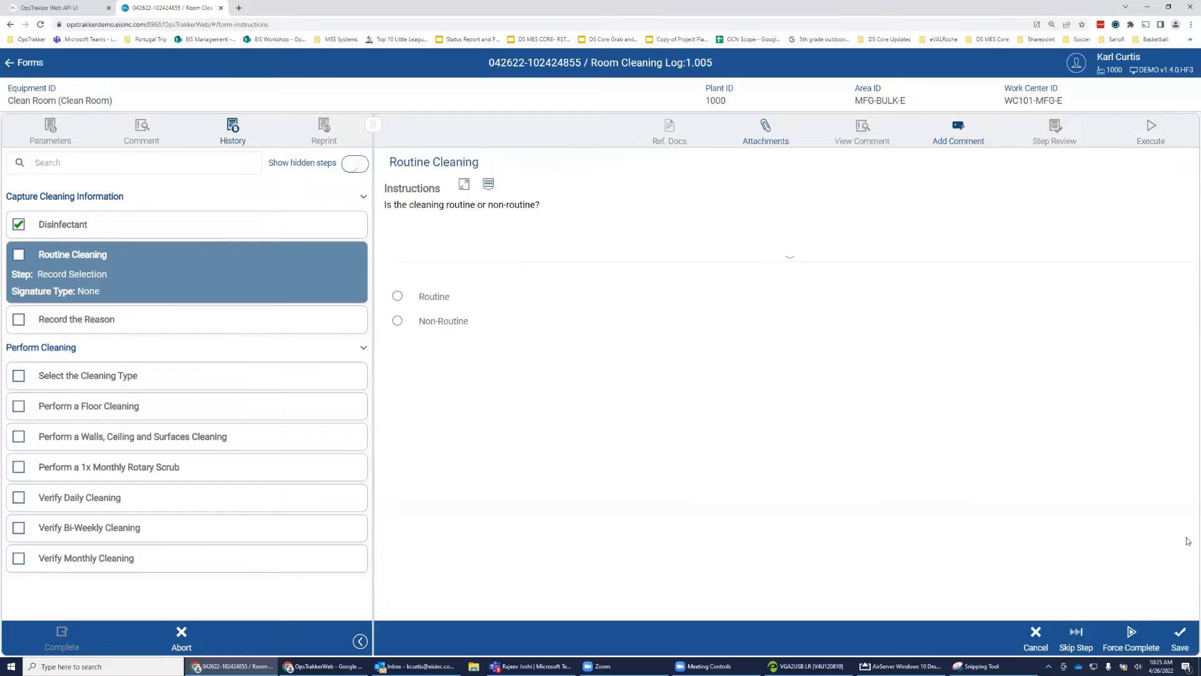
left_click(1180, 637)
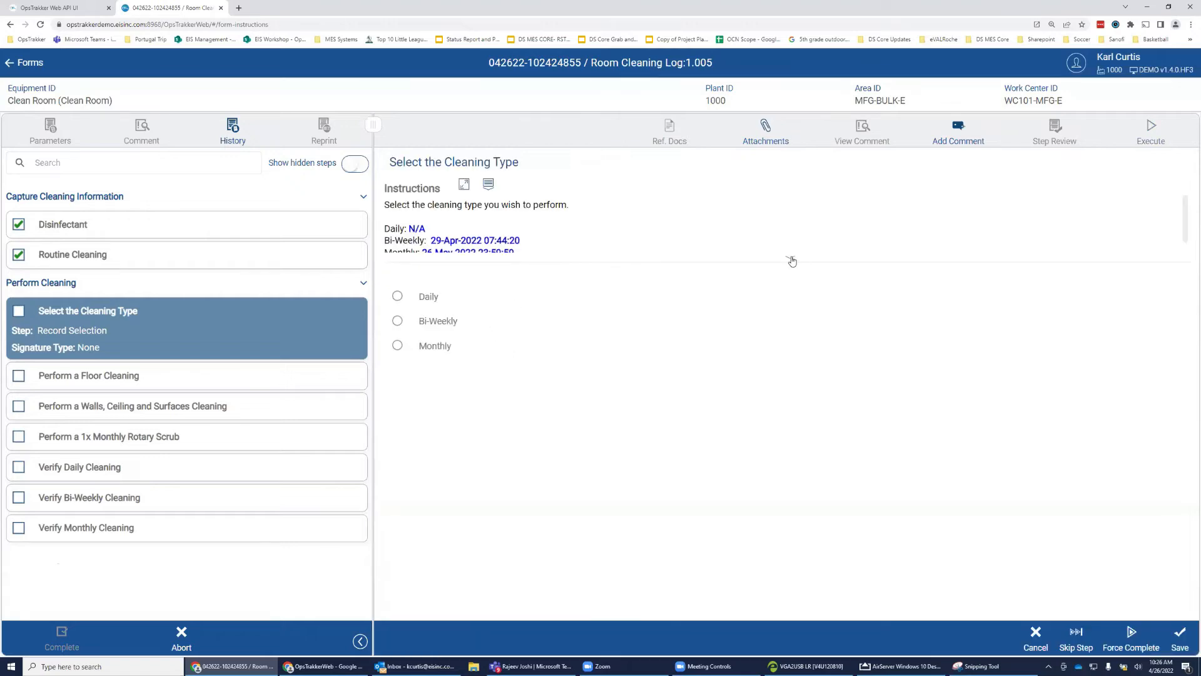
Choose Daily as the cleaning type and save it.
left_click(790, 260)
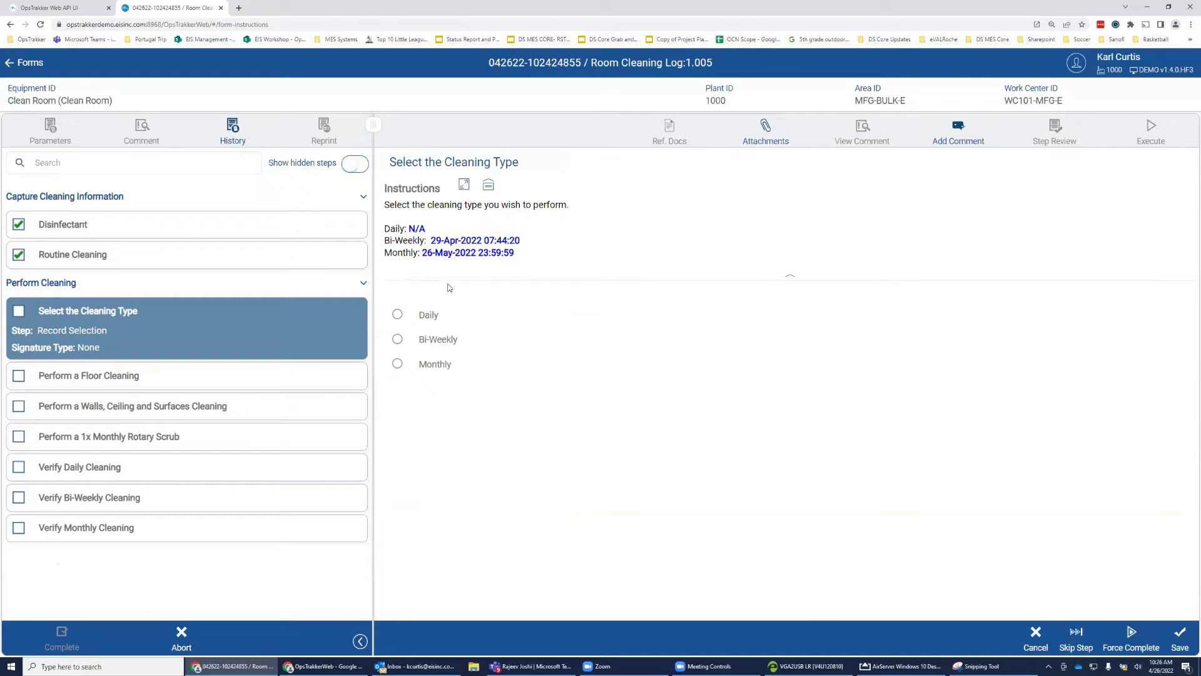
left_click(396, 315)
left_click(1137, 626)
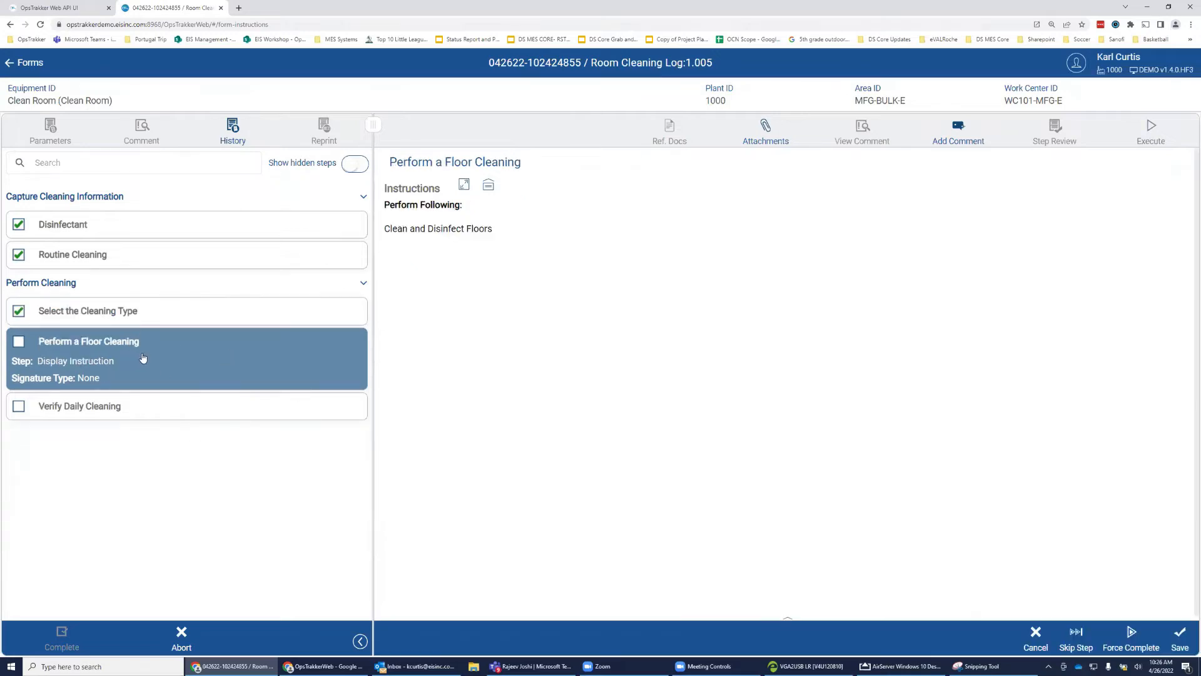
Save floor cleaning, set cleanliness to Clean with two signatures, and complete the Room Cleaning Log.
left_click(1180, 638)
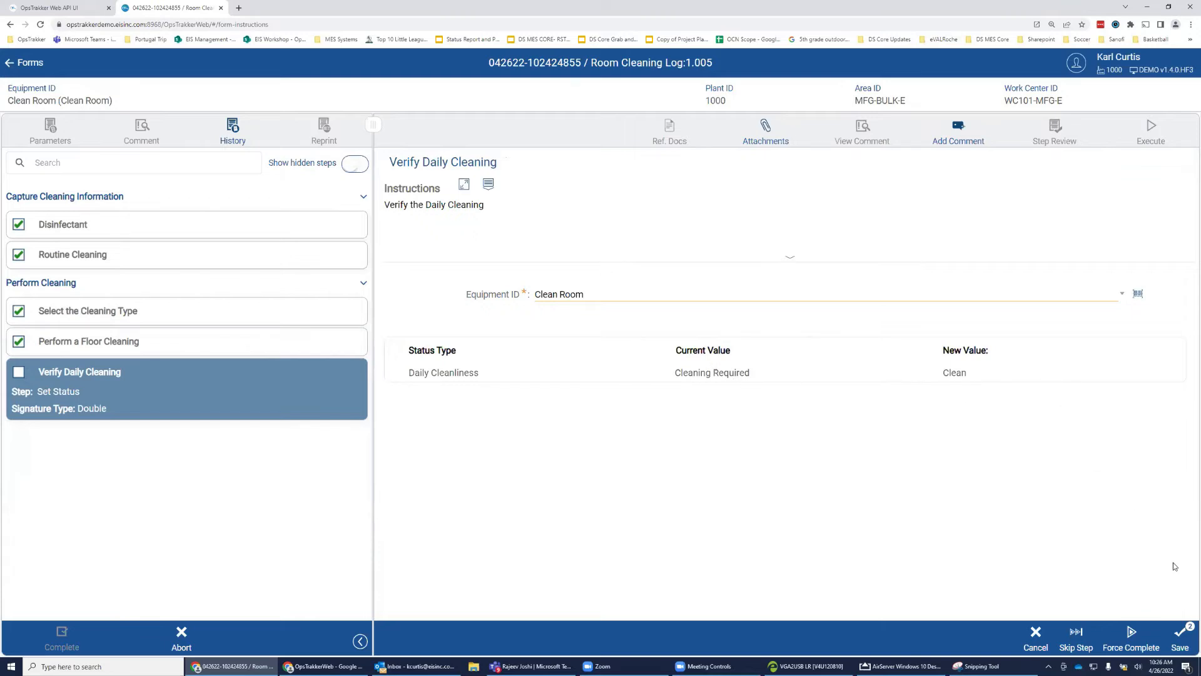
left_click(1181, 633)
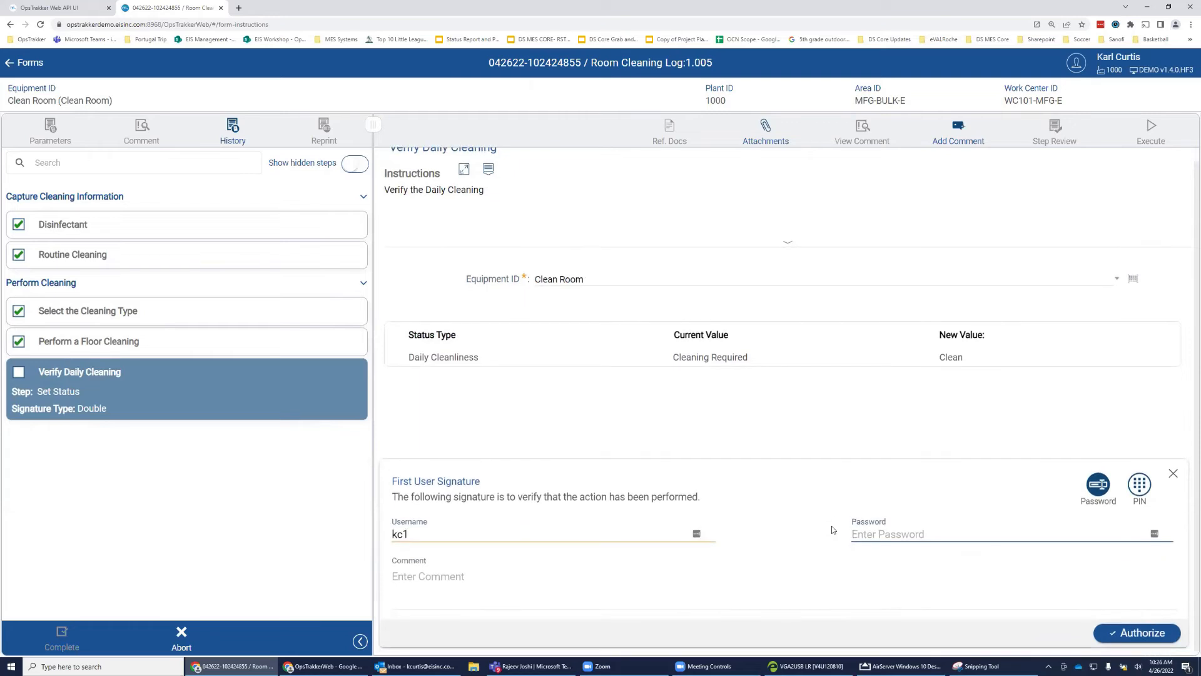
type("*********")
key("Return")
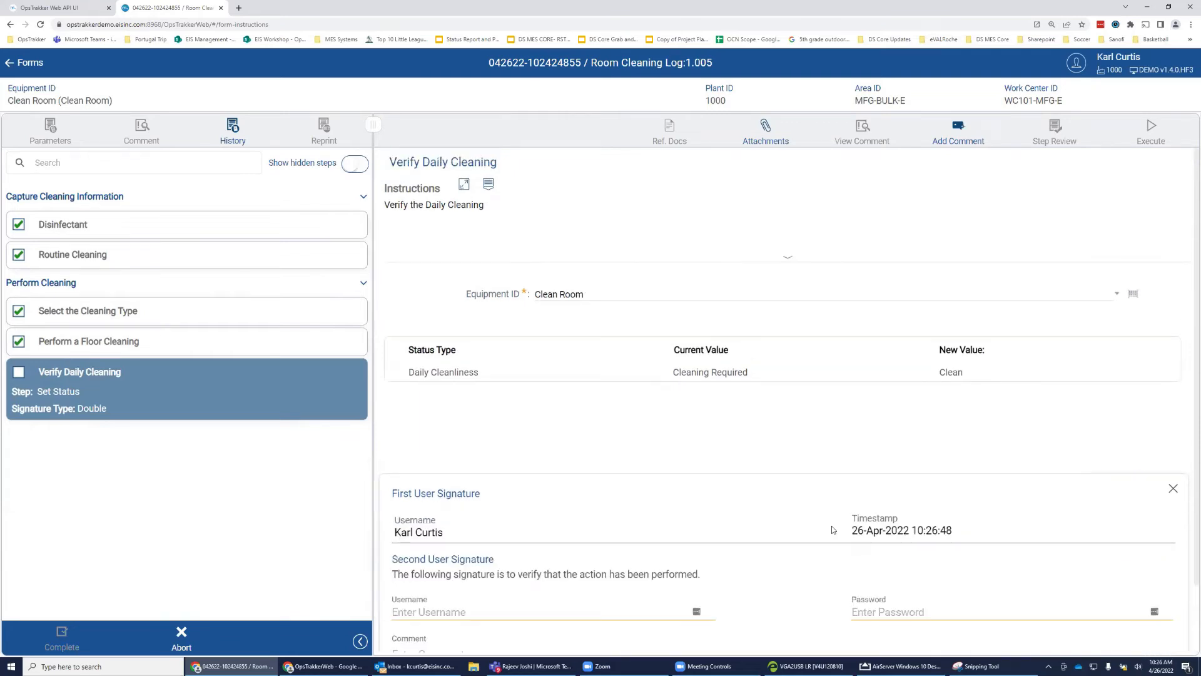
type("js")
key("Tab")
type("********")
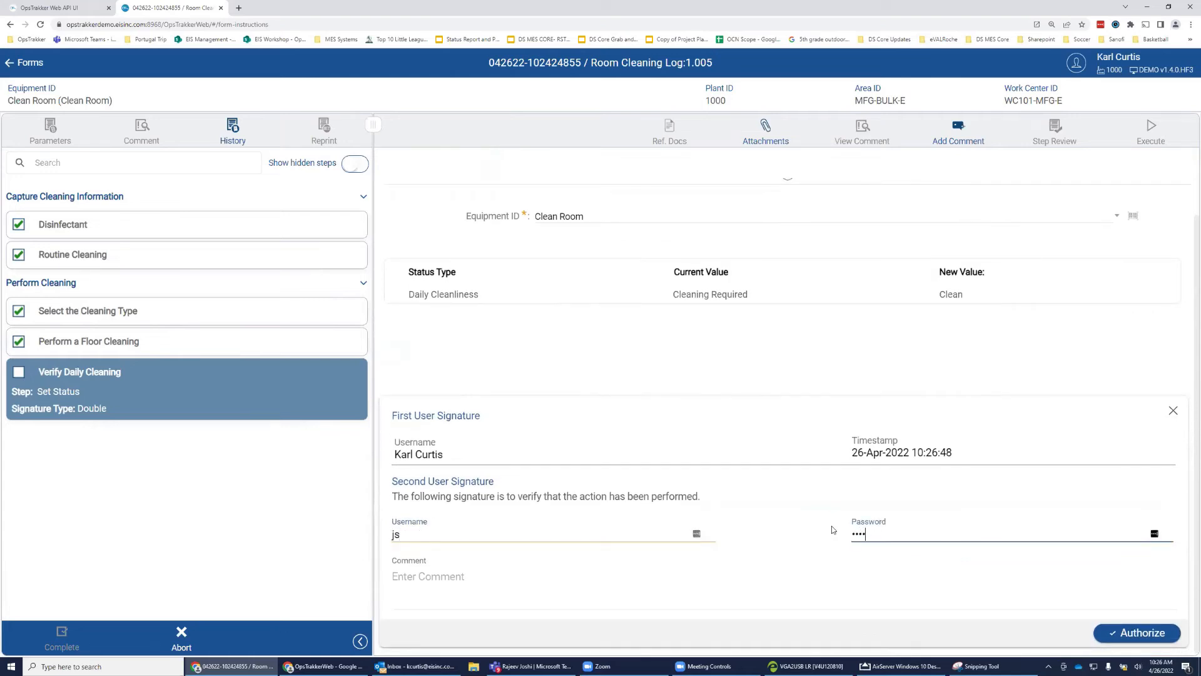
key("Return")
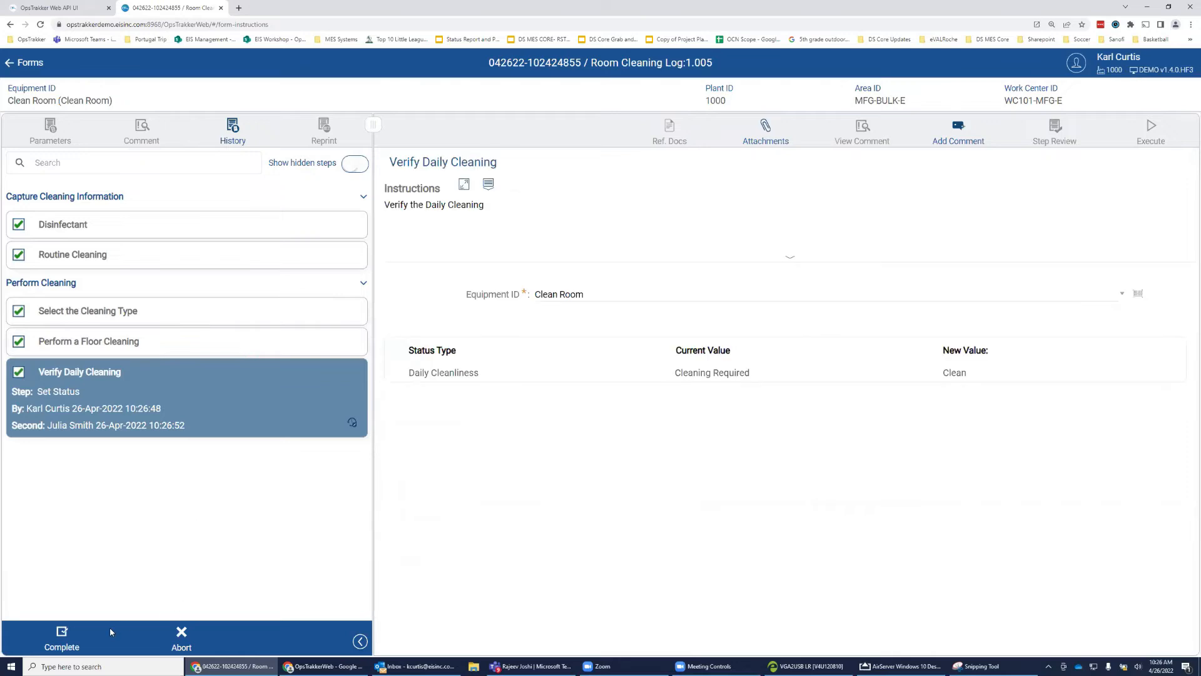
left_click(64, 633)
From the Equipment List, start Daily Weight Check-g 2.018 for scale 5075262 (Mettler Toledo 2888).
left_click(9, 62)
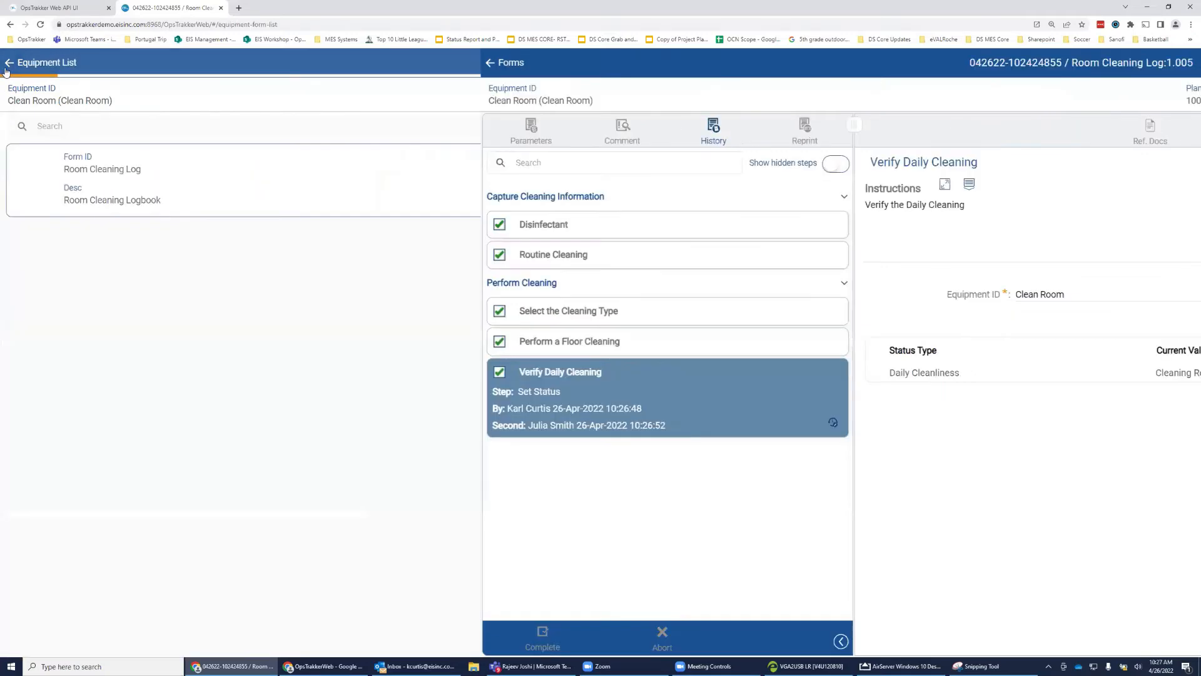
left_click(8, 68)
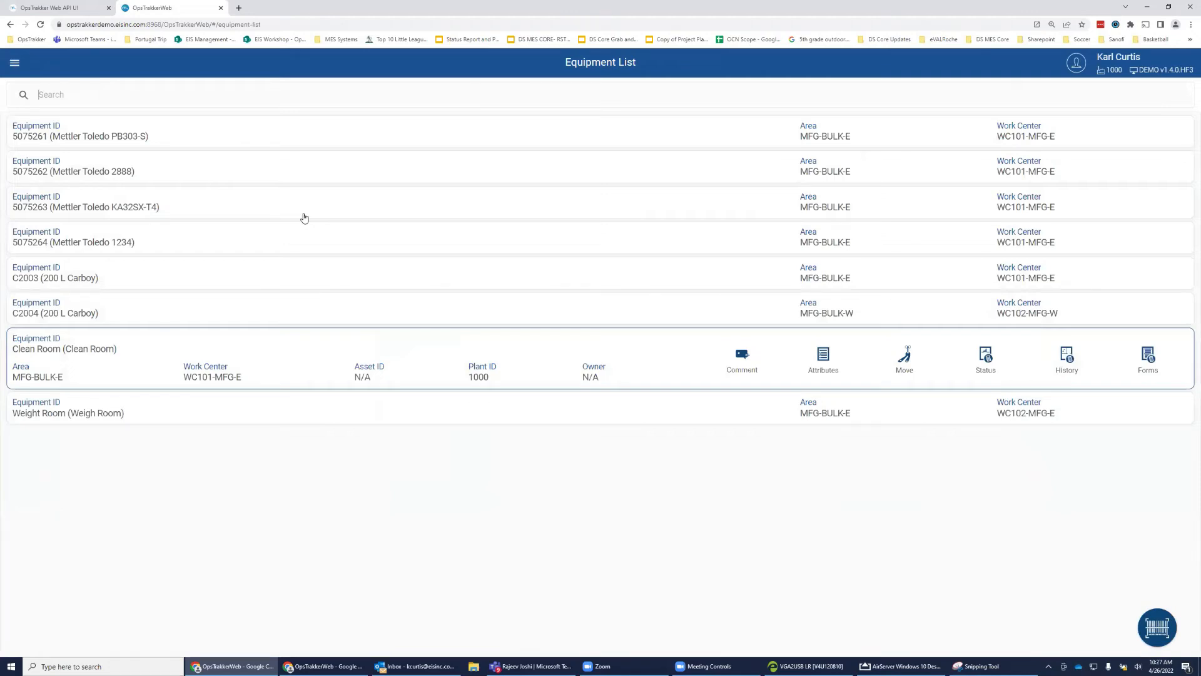
left_click(265, 163)
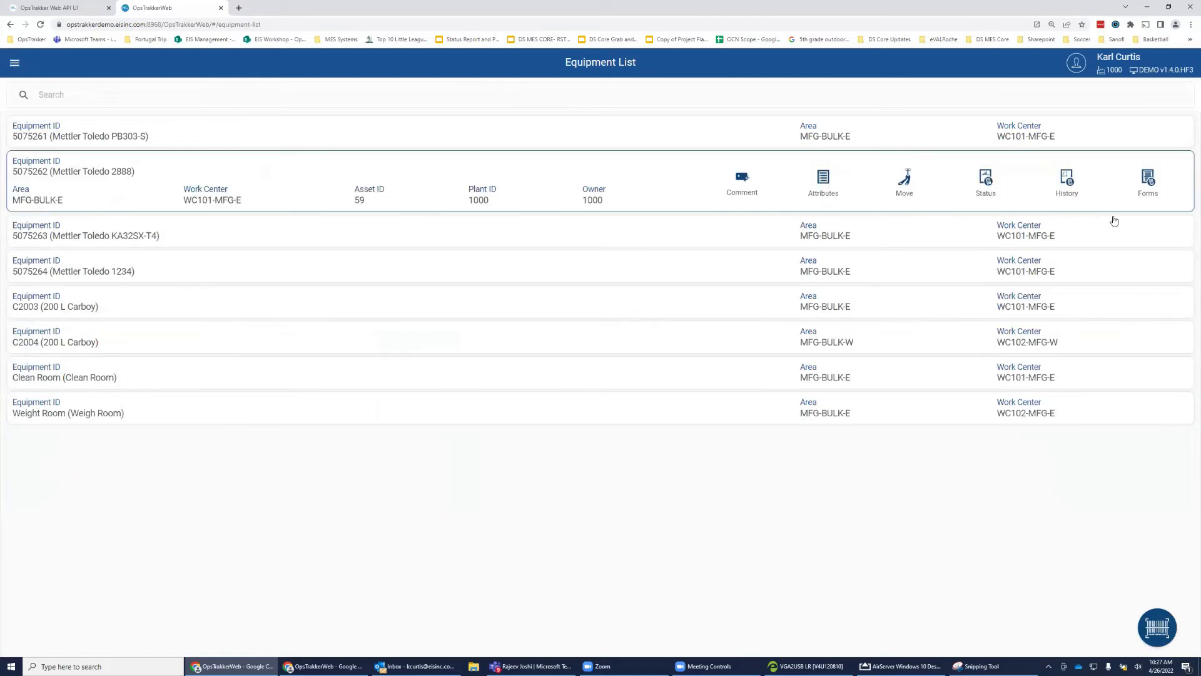
left_click(1148, 181)
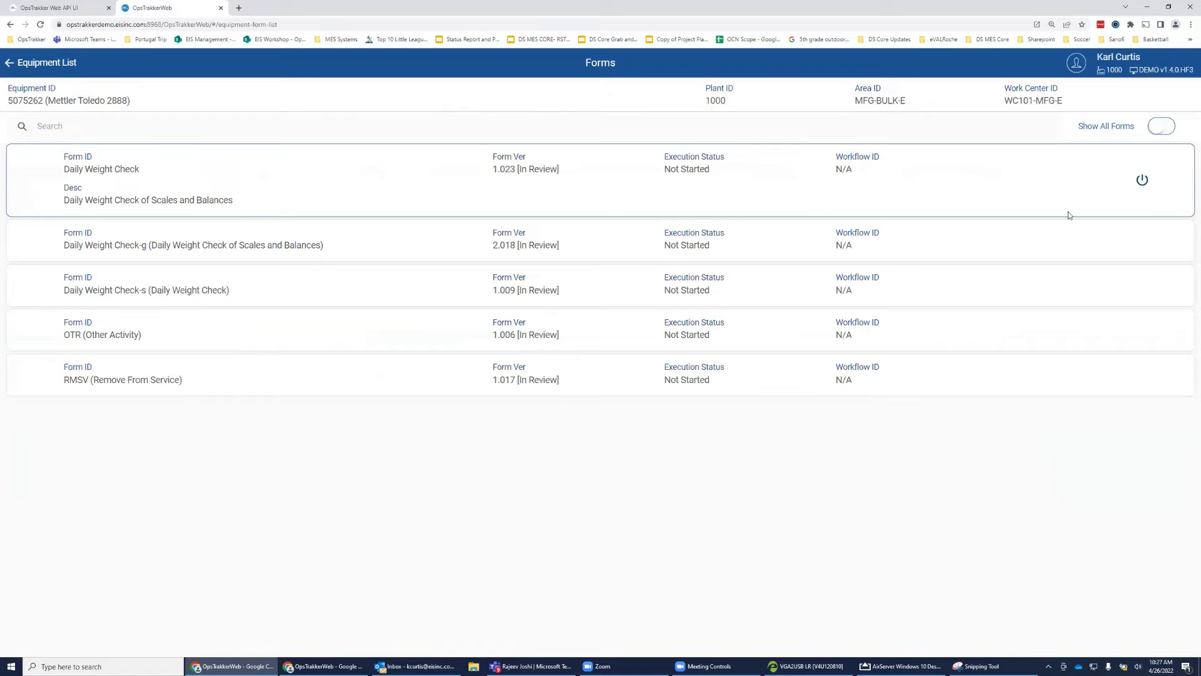
left_click(974, 237)
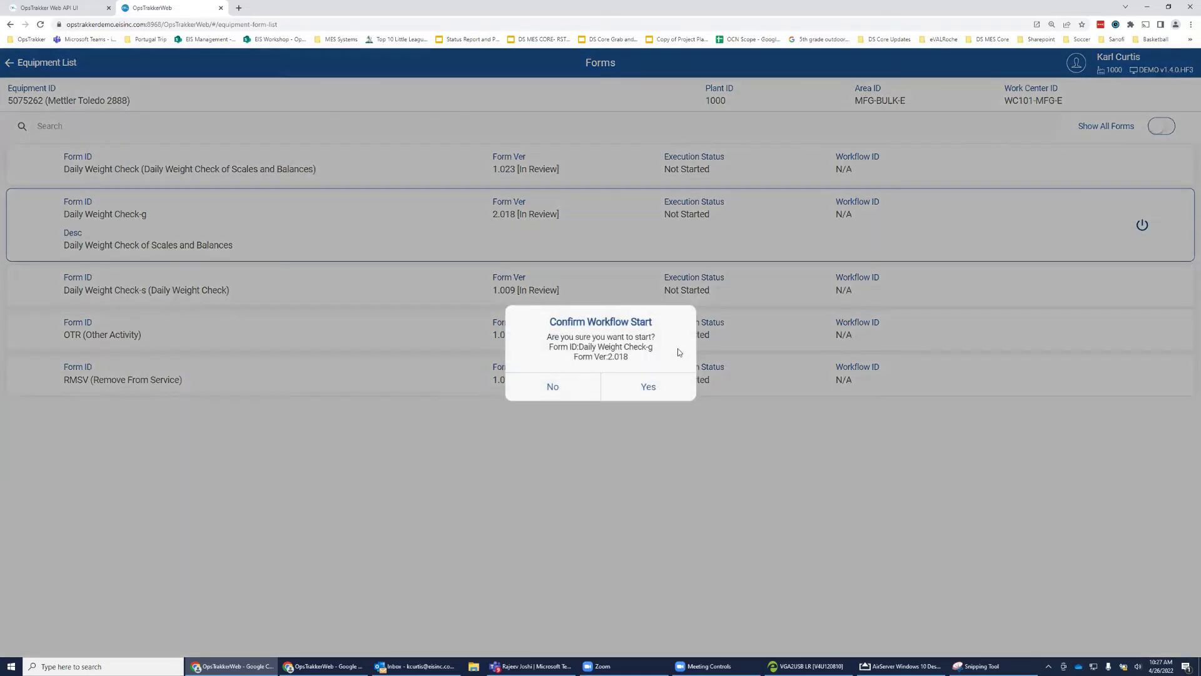
left_click(660, 386)
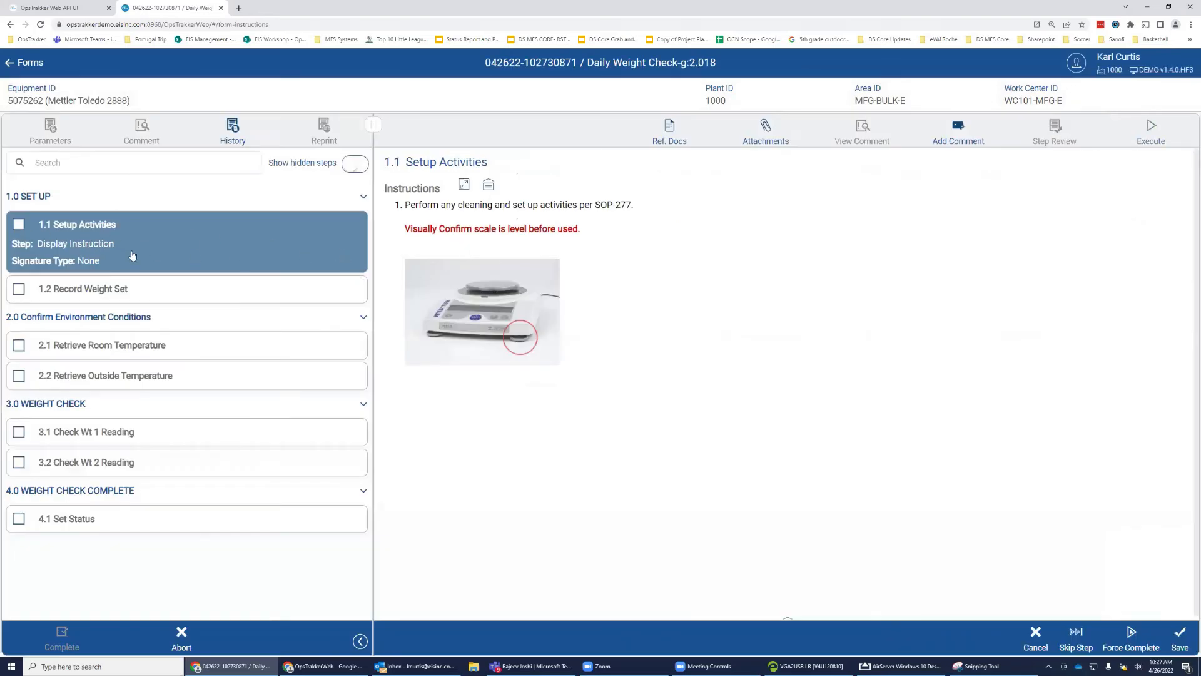
Review reference document SOP-277, then select weight set SET #1.
left_click(662, 148)
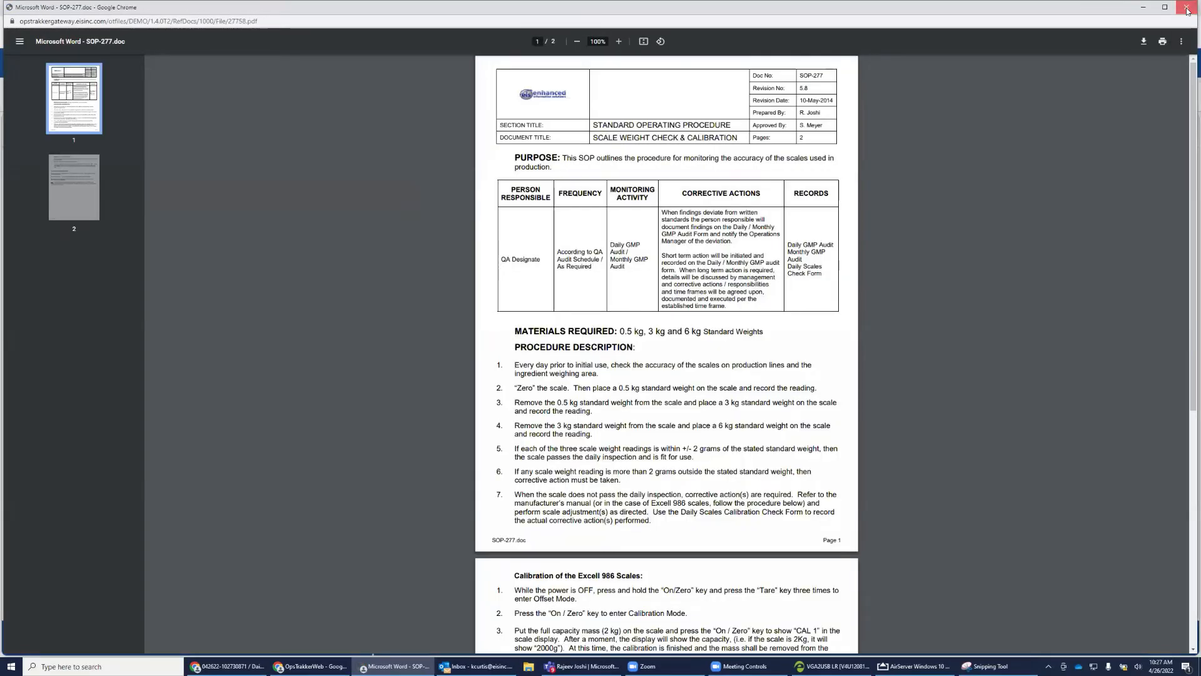
left_click(1187, 10)
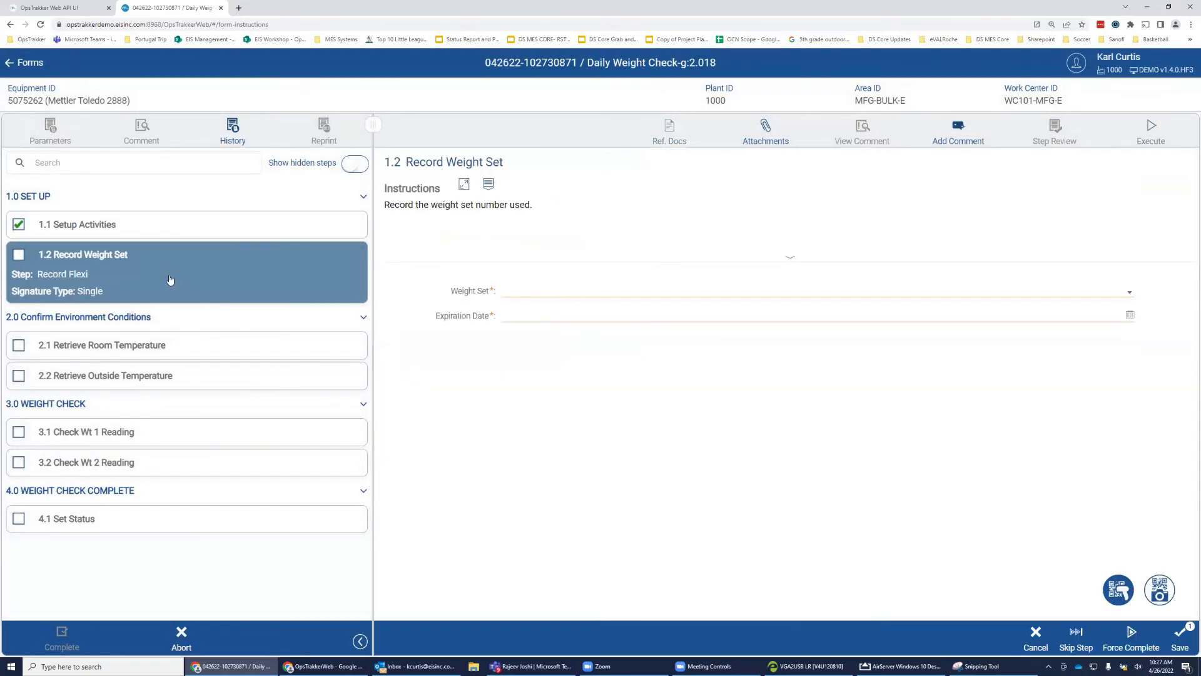
left_click(1131, 295)
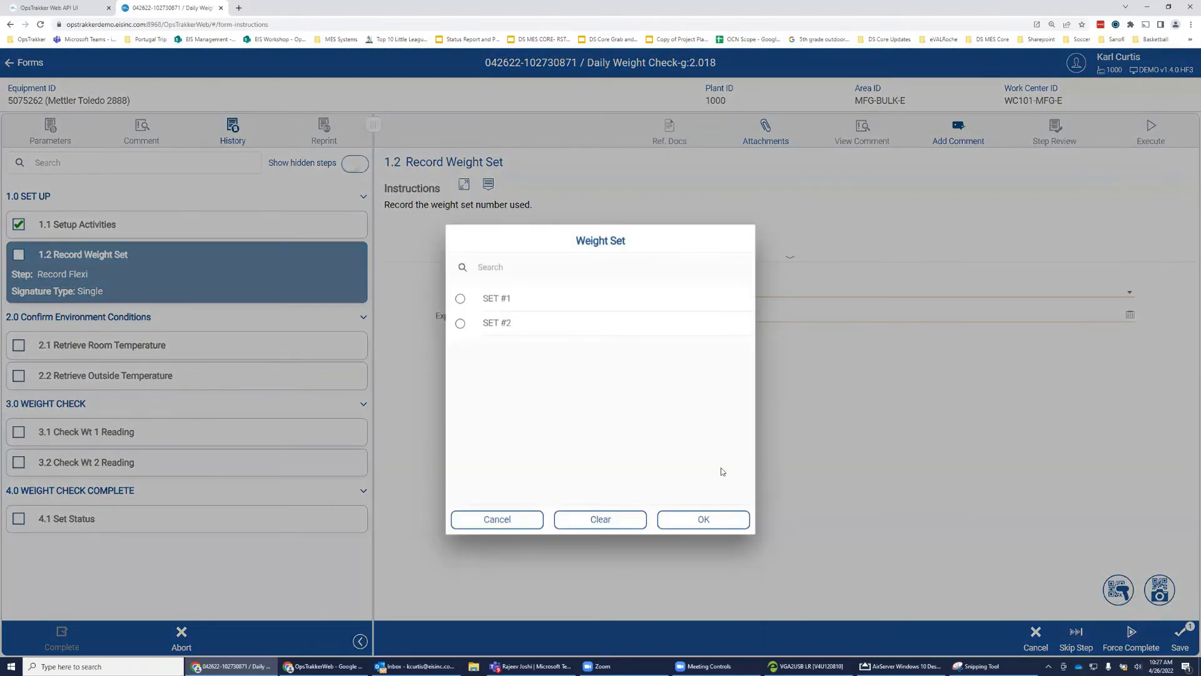
left_click(461, 272)
left_click(711, 494)
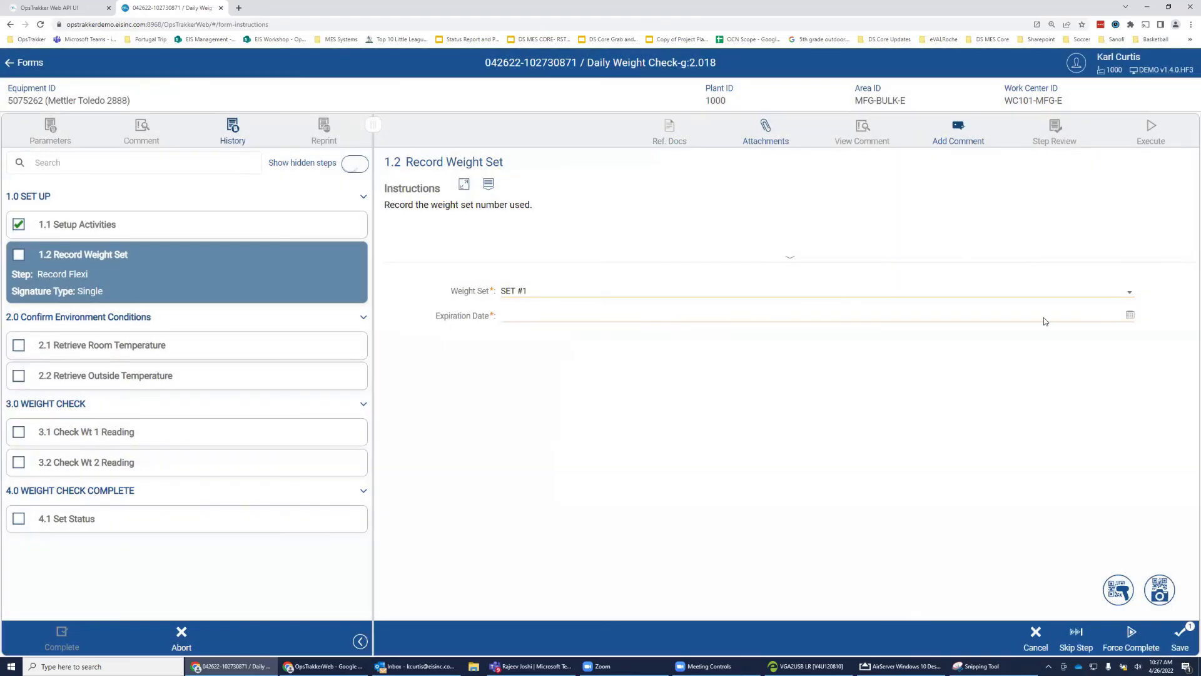
Set the weight set expiration to 27-Apr-2022 and sign the step with a password.
left_click(619, 322)
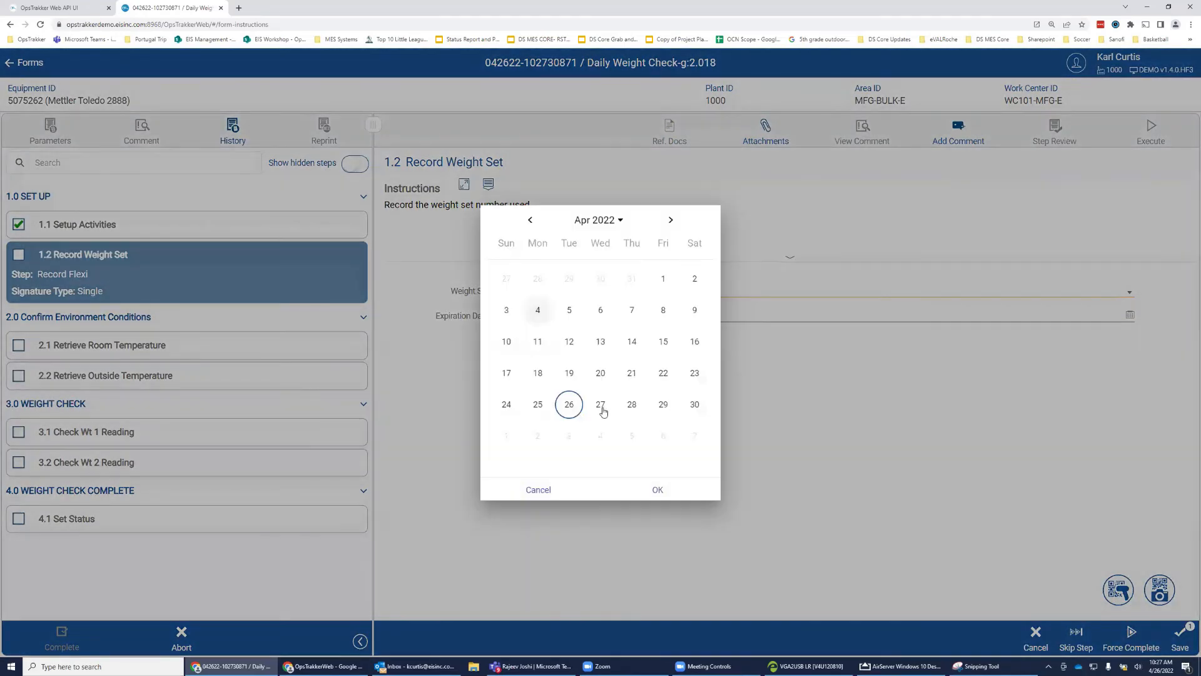
left_click(600, 404)
left_click(654, 489)
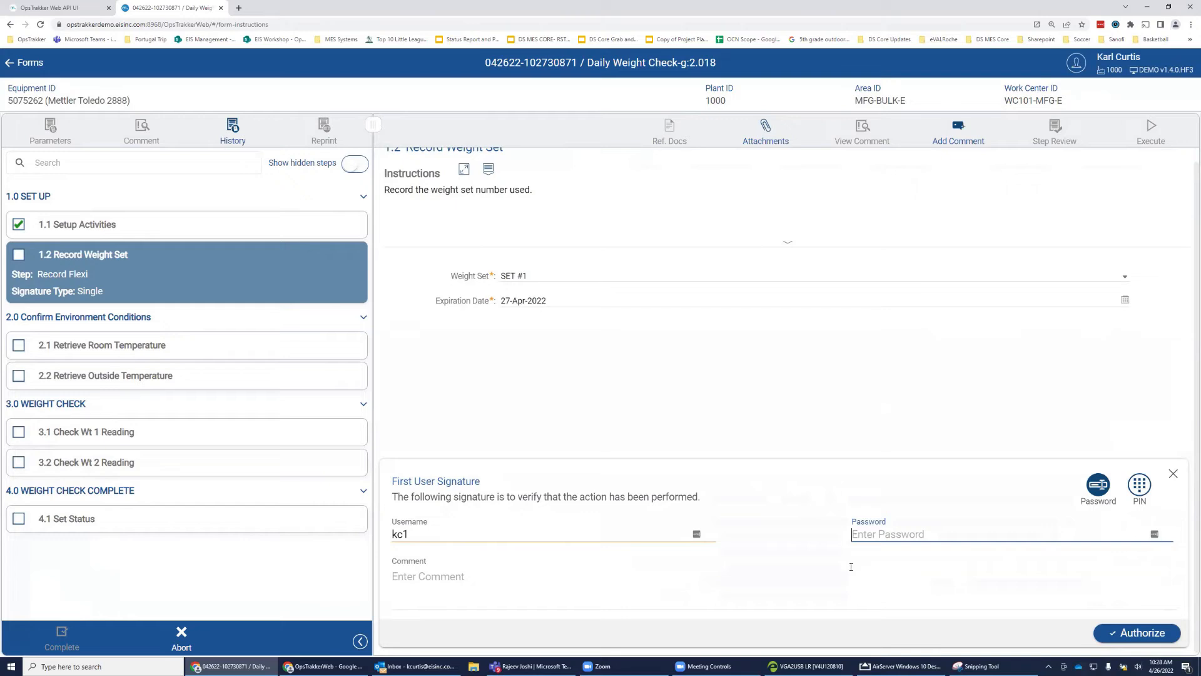
type("*********")
key("Return")
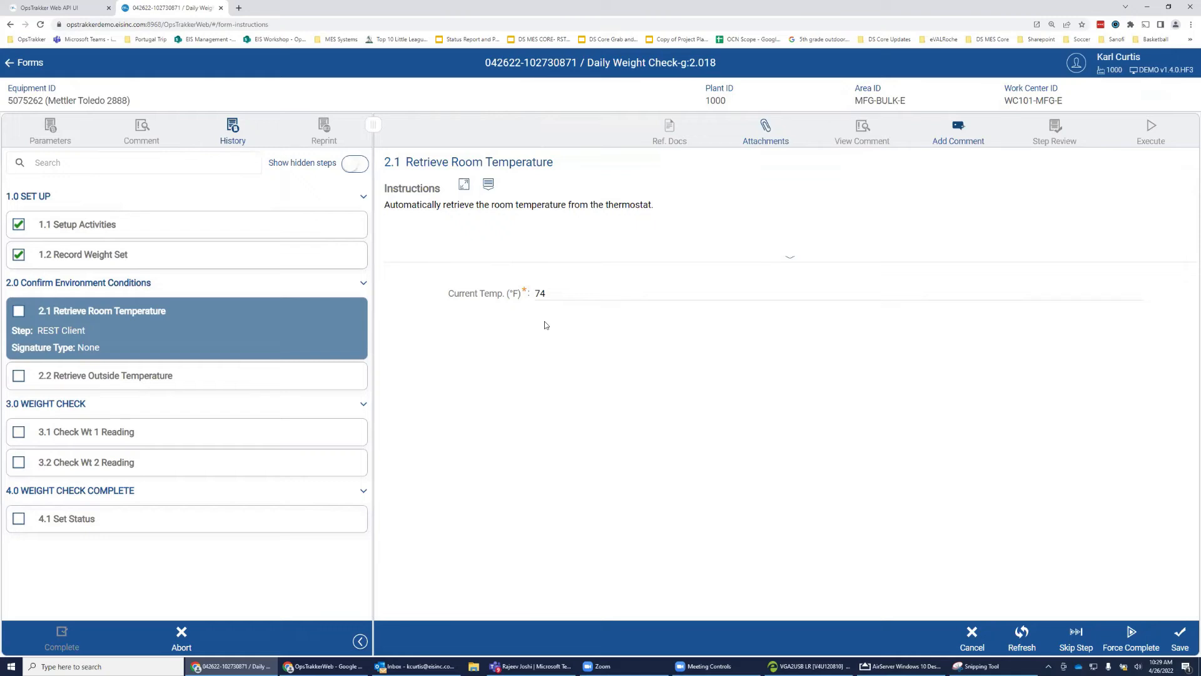
Save the room temperature of 74 °F and the outside reading of 56.73 °F, haze.
left_click(1180, 644)
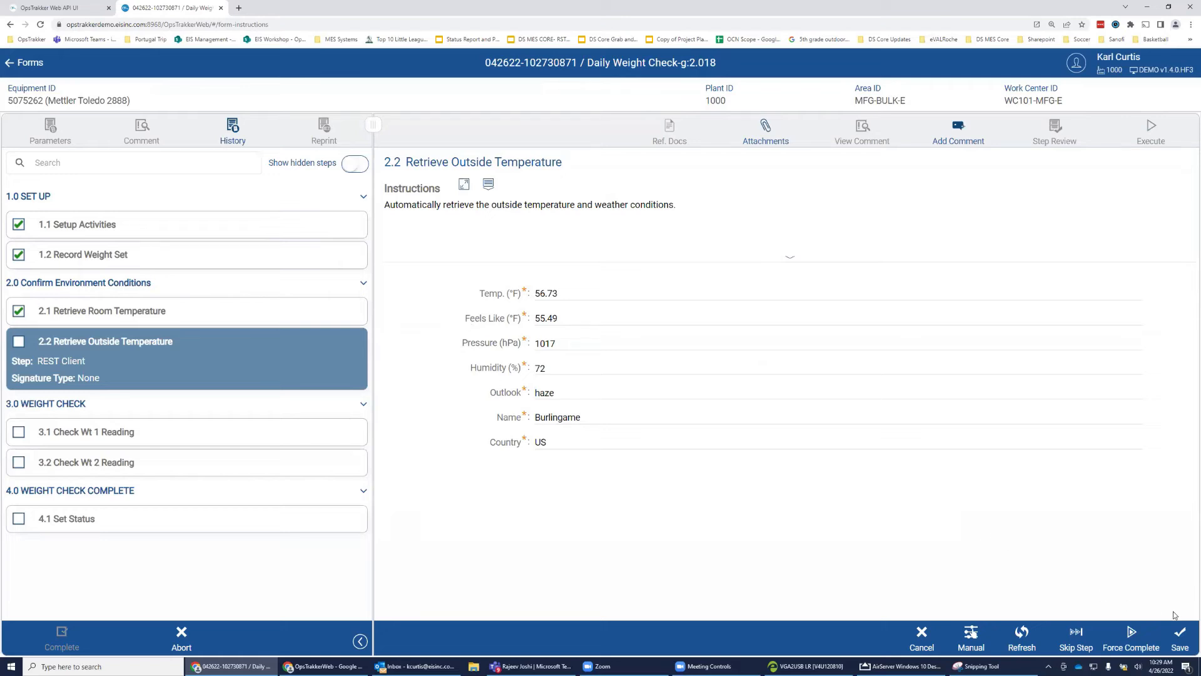
left_click(1185, 633)
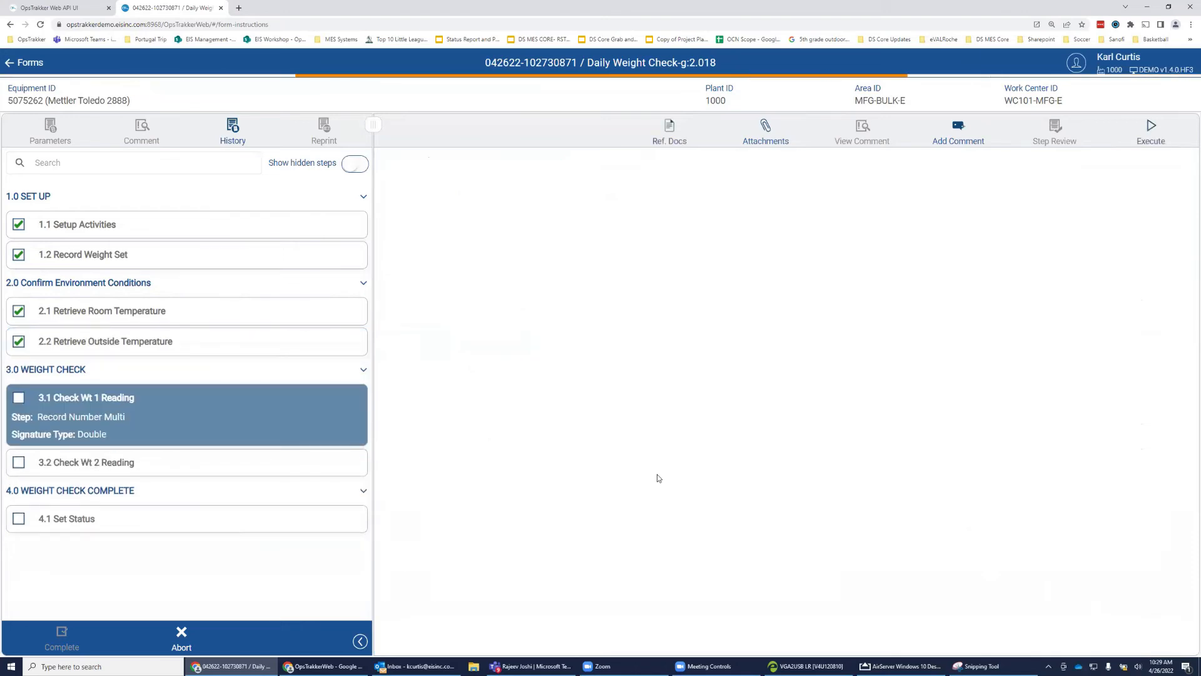
Enter 21 as the Wt 1 reading and acknowledge its rejection outside 19.98–20.02.
left_click(790, 258)
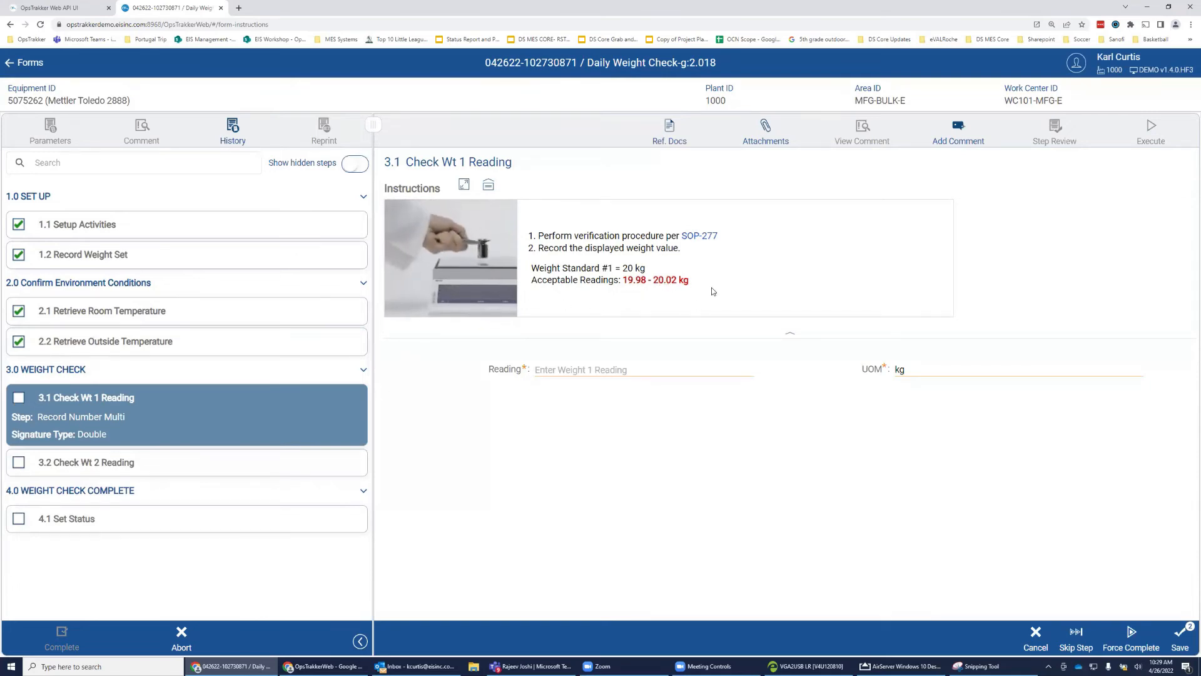
left_click(616, 369)
type("21")
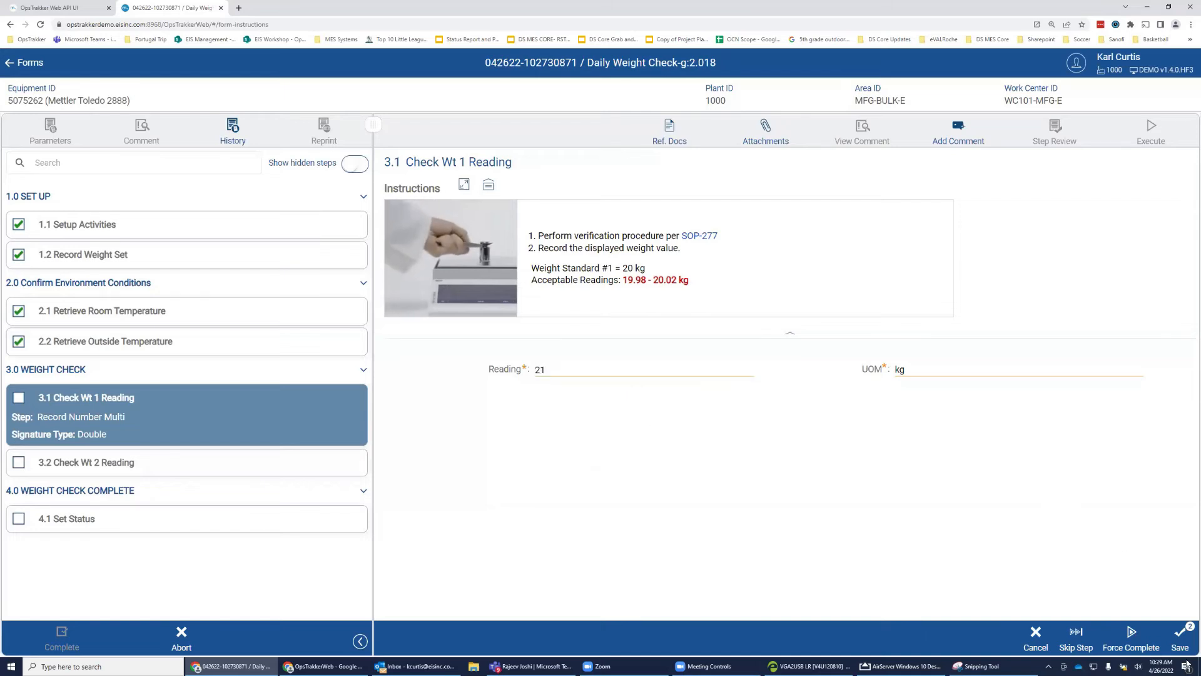
left_click(1180, 641)
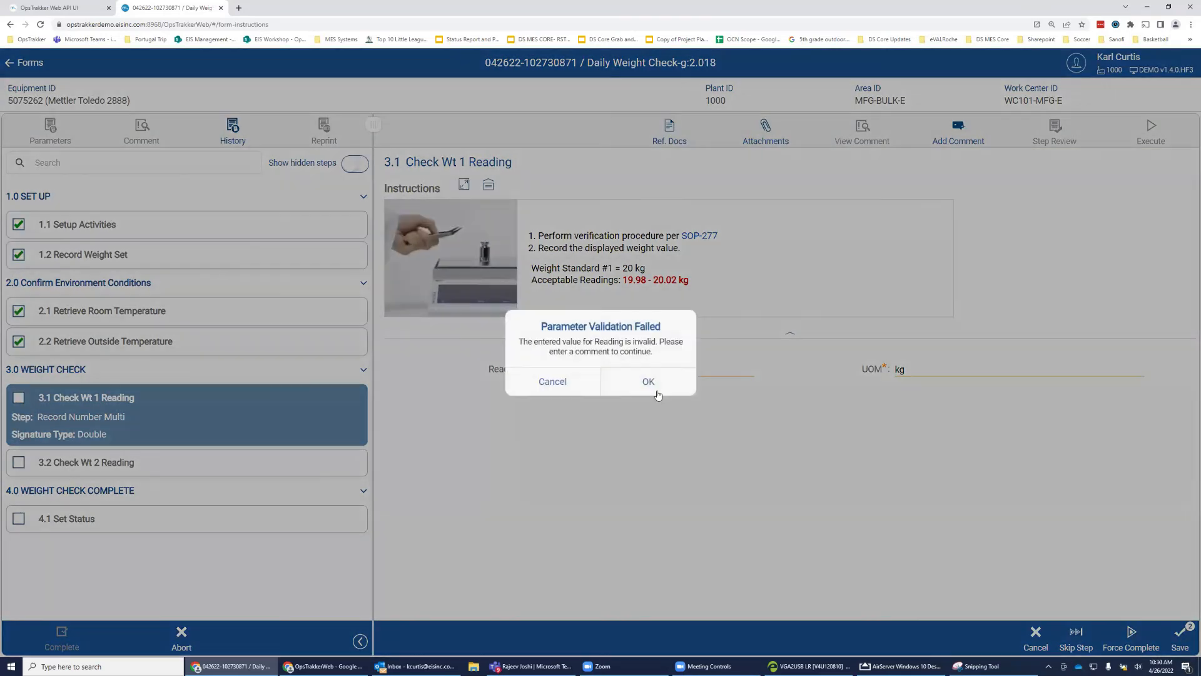
left_click(651, 383)
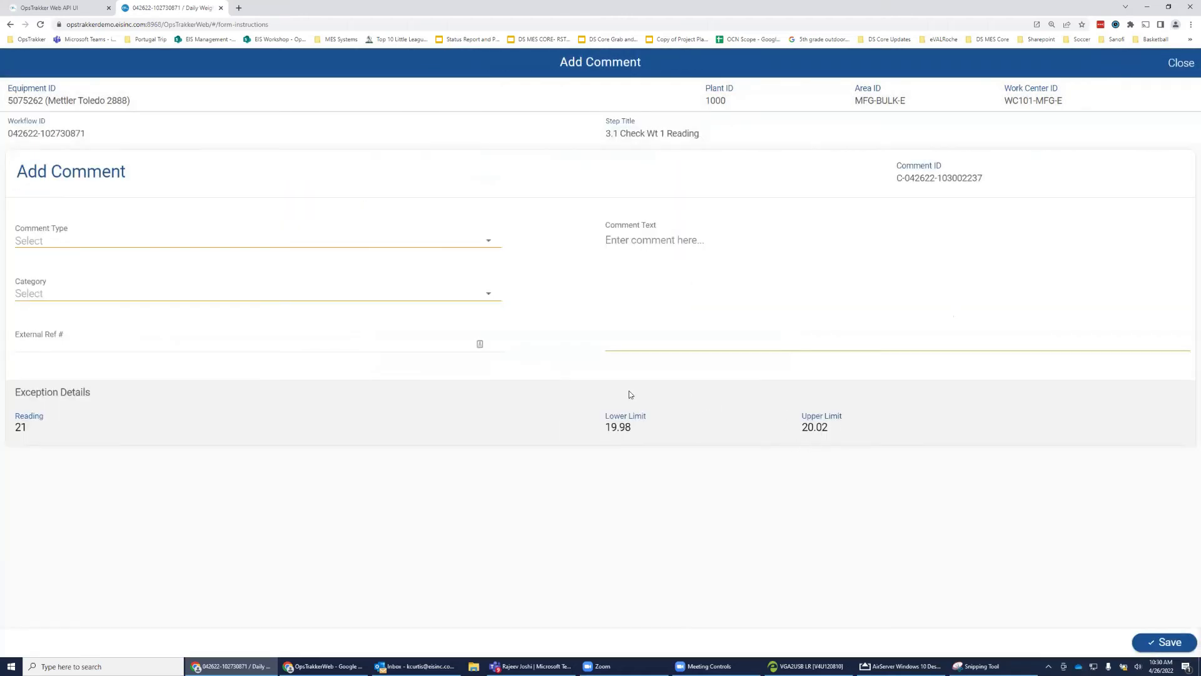
Save a Deviation comment, category Incorrect Entry, with the text 'Challenge Failed'.
left_click(185, 247)
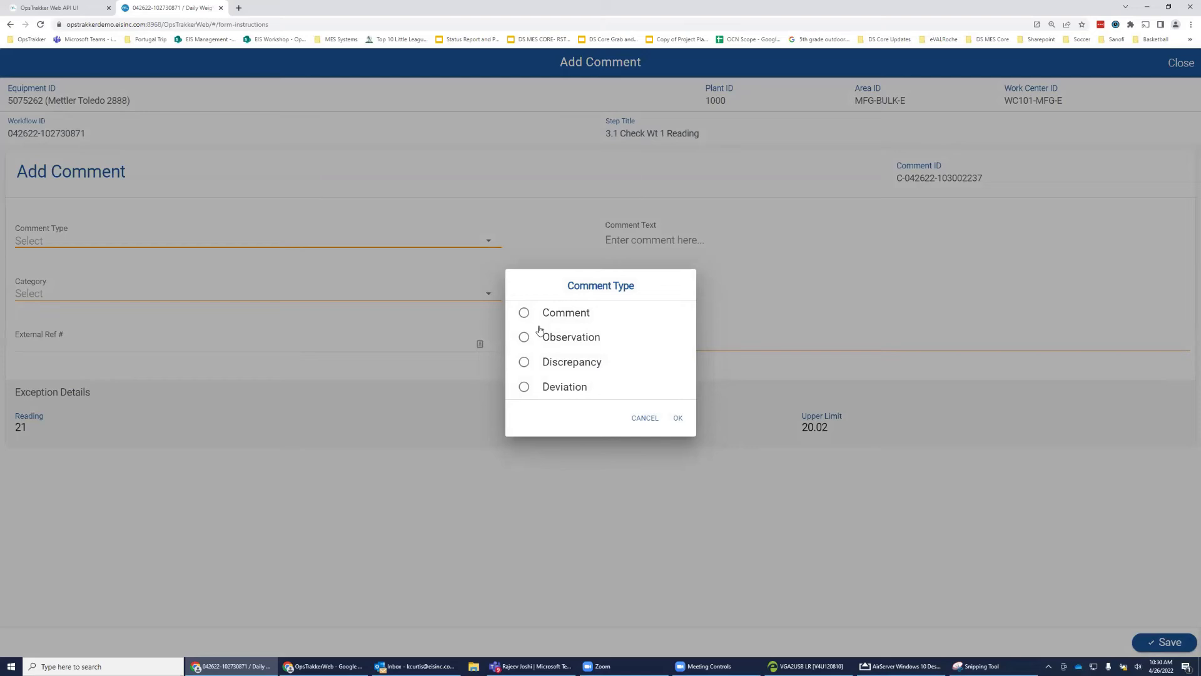
left_click(524, 386)
left_click(677, 418)
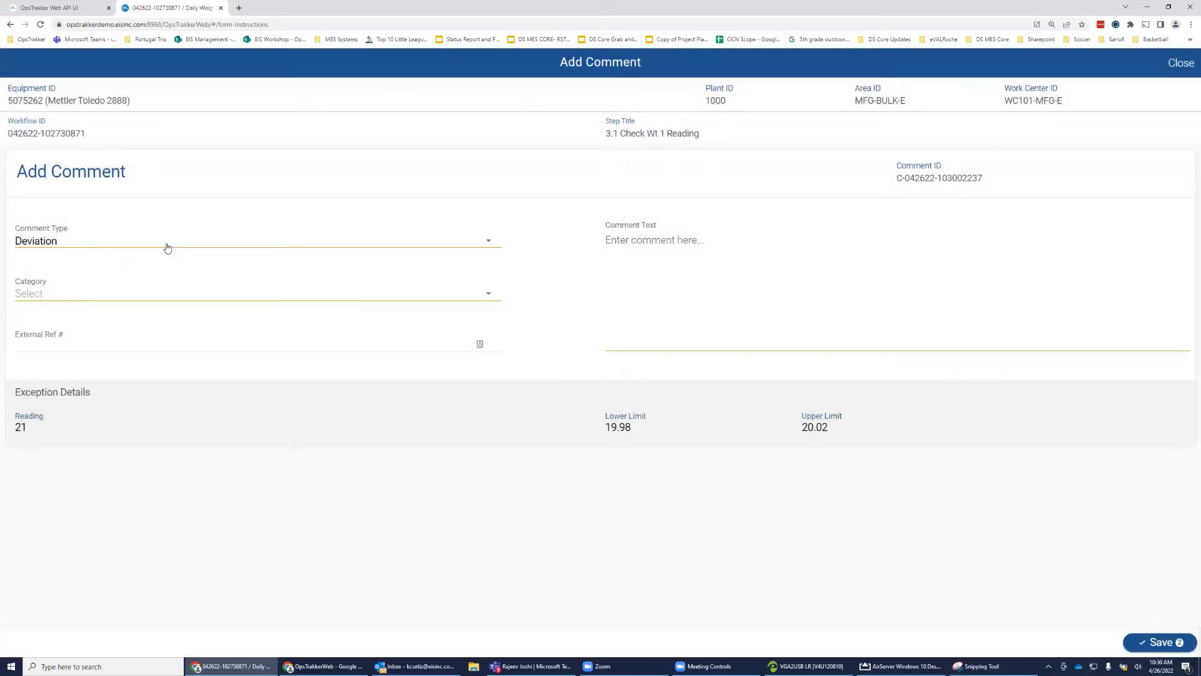
left_click(160, 289)
left_click(537, 355)
left_click(680, 418)
left_click(691, 250)
type("Fai")
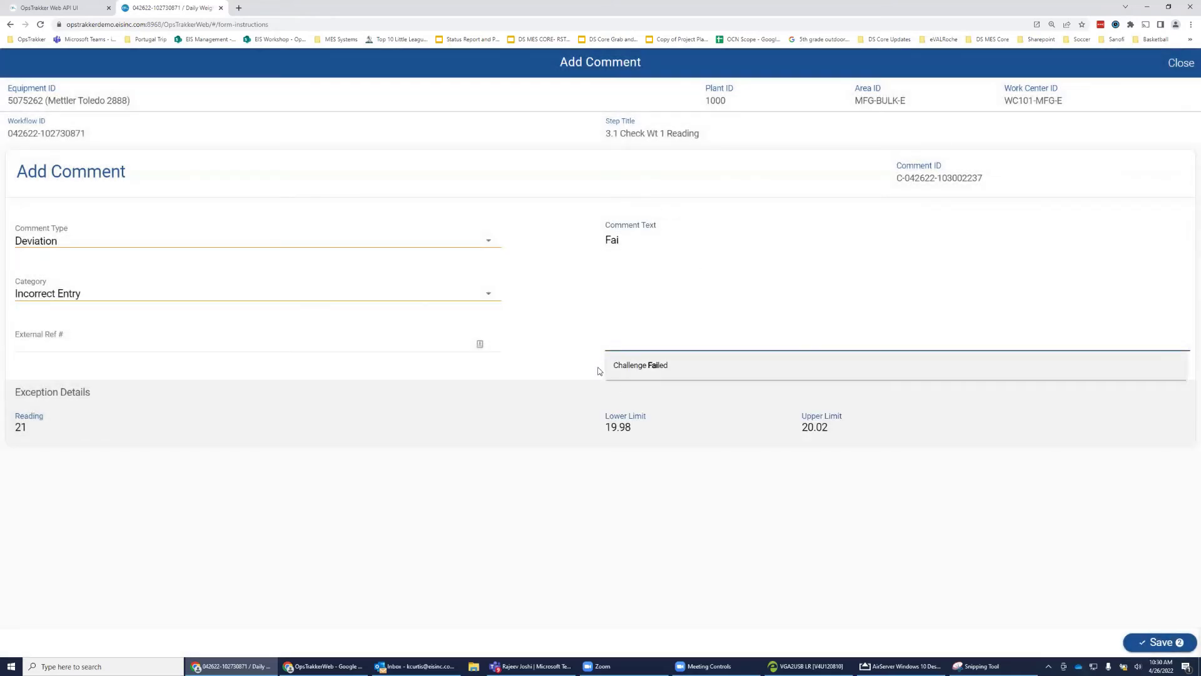
left_click(662, 373)
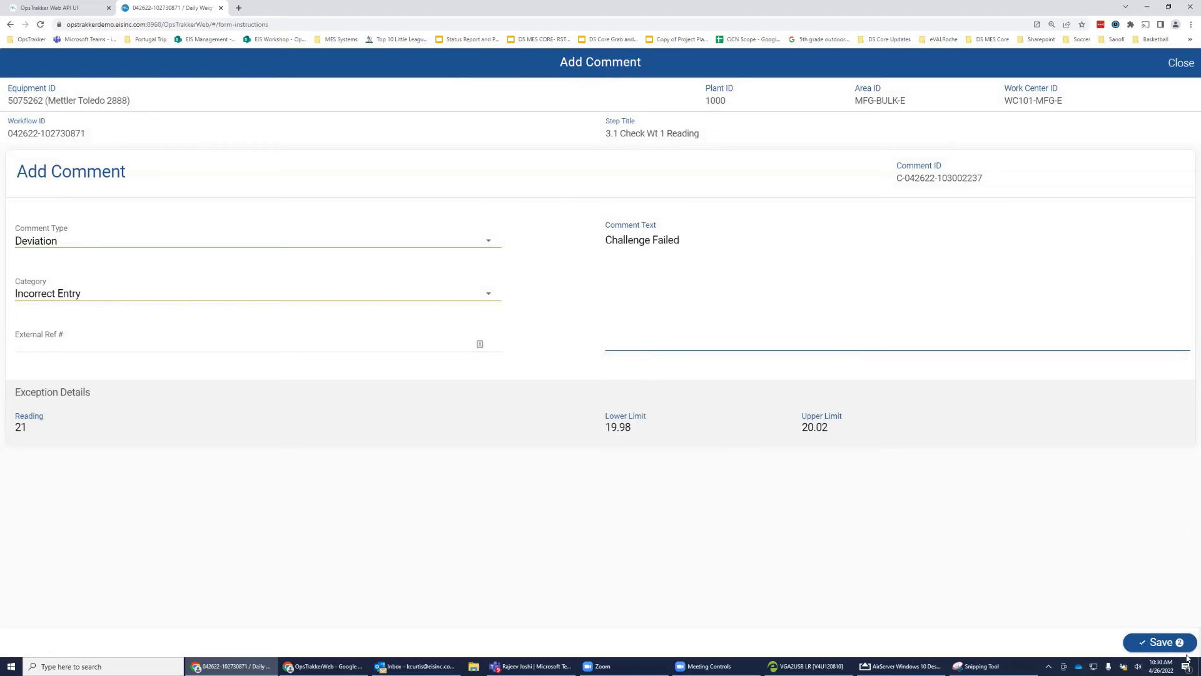
left_click(1156, 644)
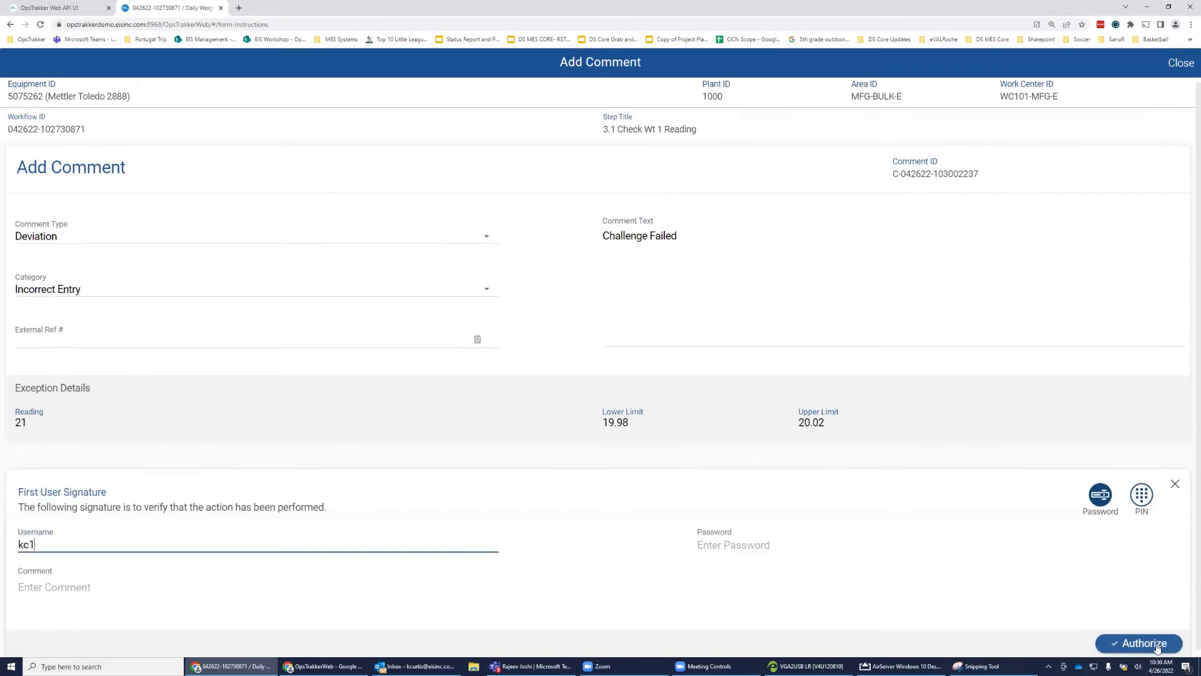
Authorize the comment with both users' signatures.
type("********")
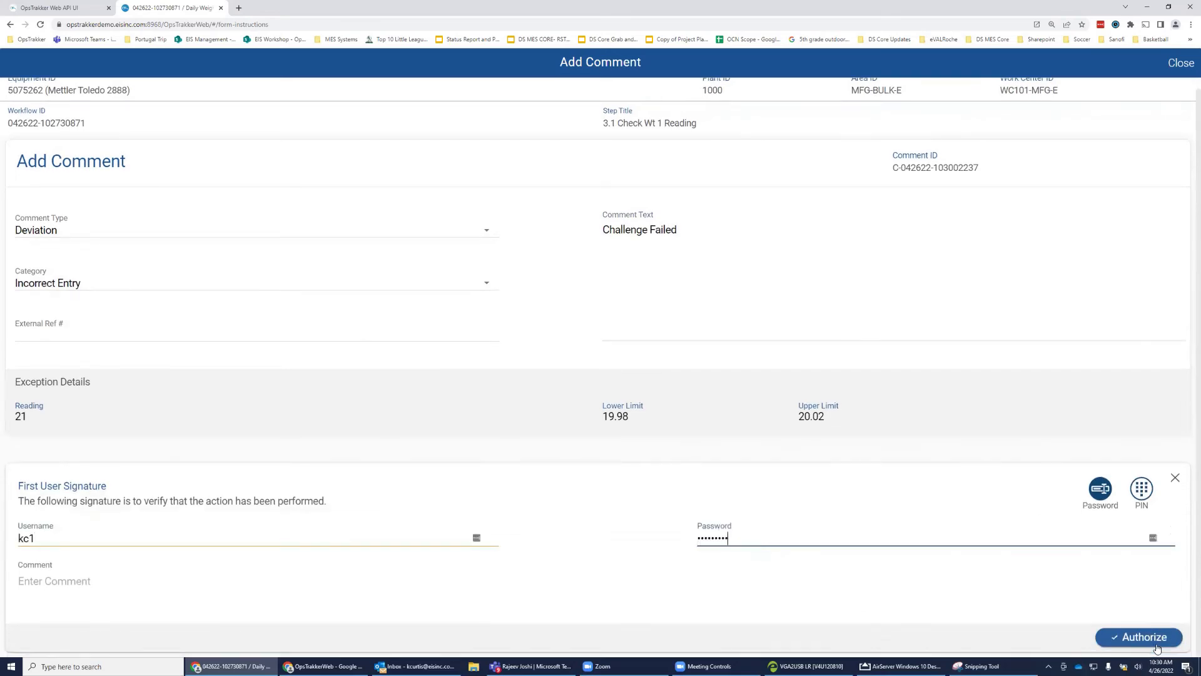
left_click(1155, 644)
type("js")
key("Tab")
type("**********")
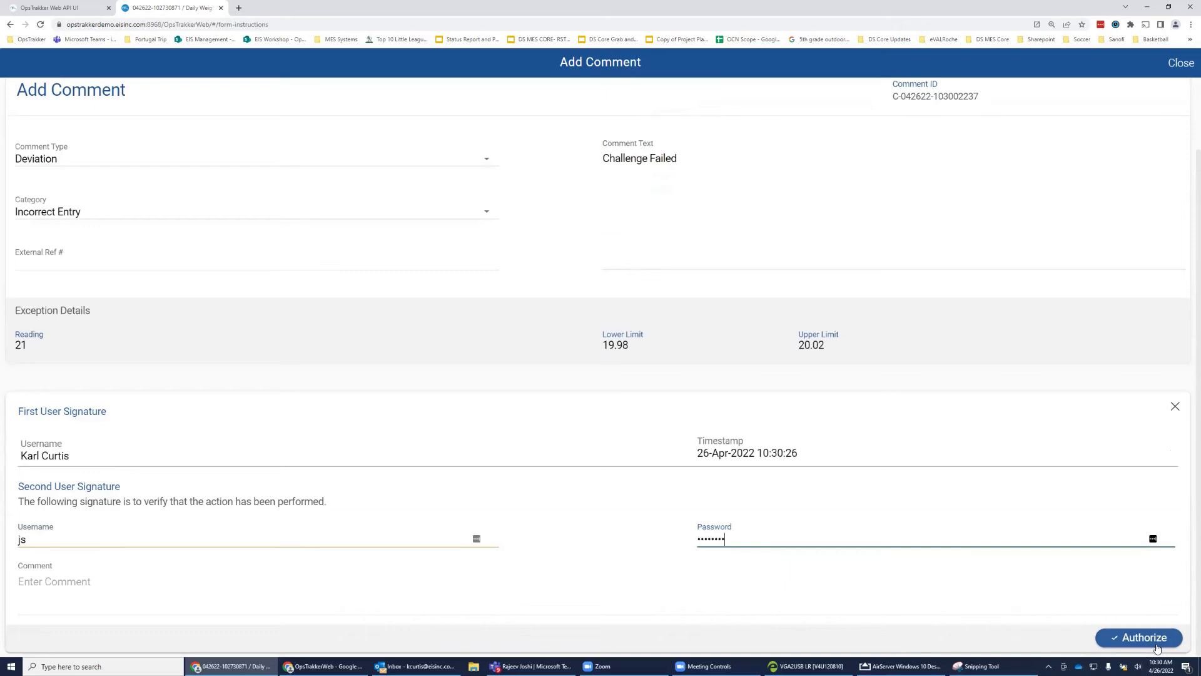
left_click(1156, 644)
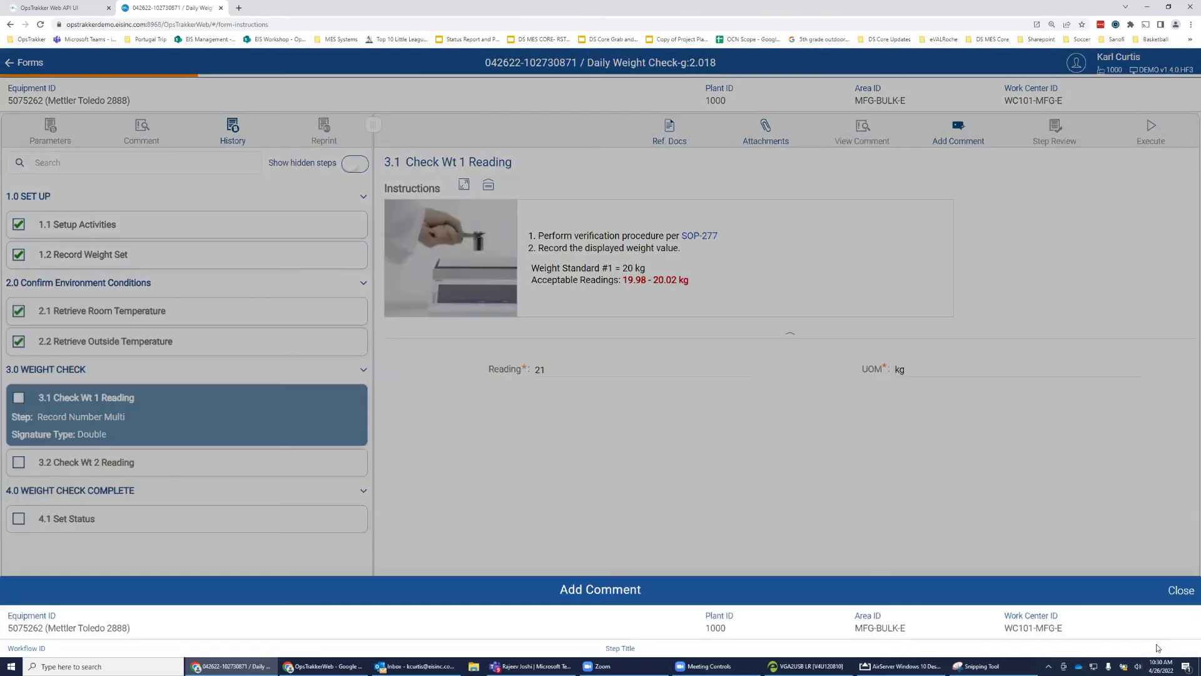
Sign step 3.1 Check Wt 1 Reading with the first and second users' passwords.
key("Tab")
type("****")
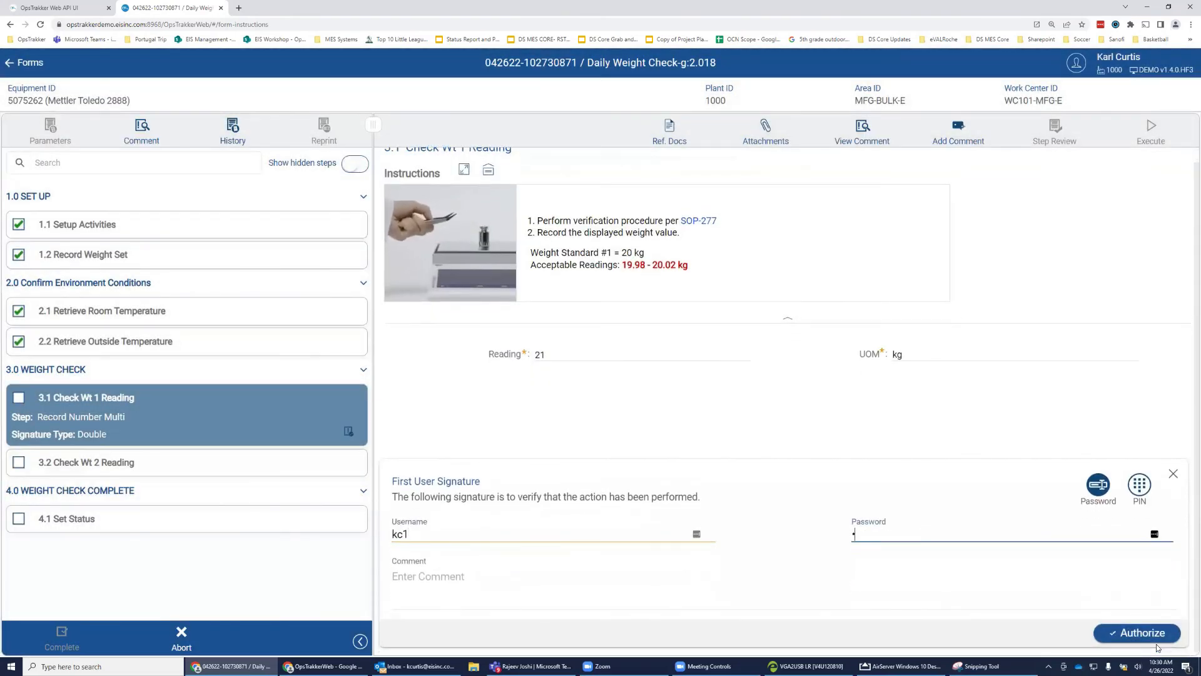
key("Return")
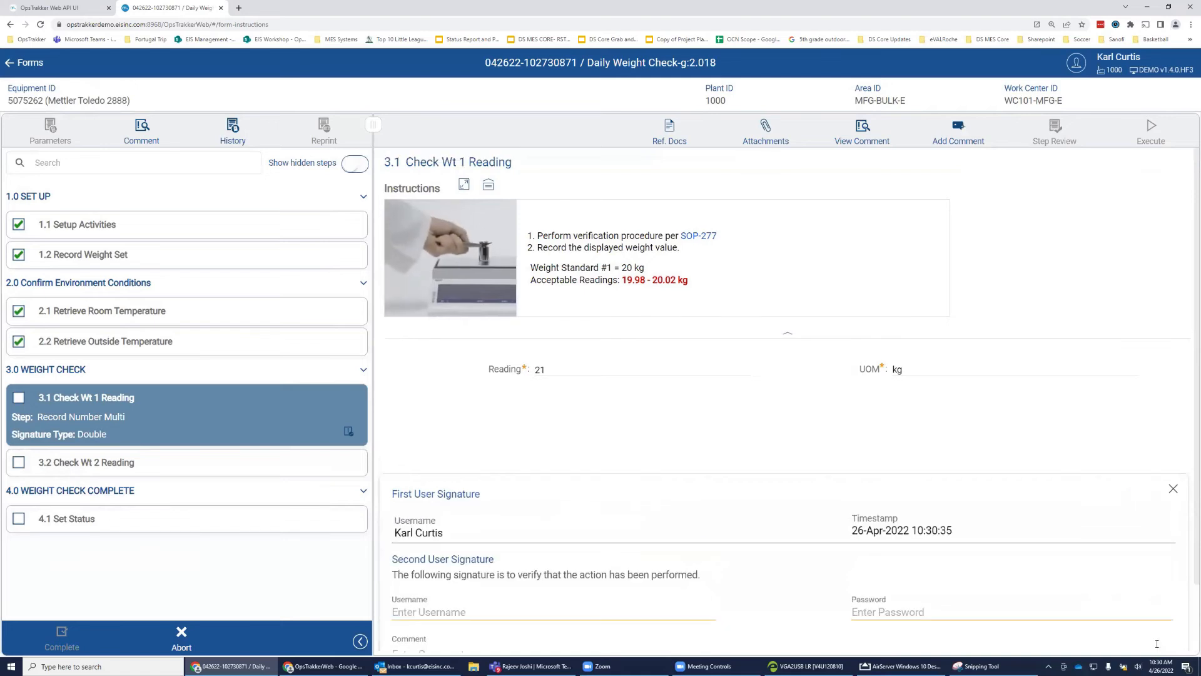
type("js")
key("Tab")
type("*********")
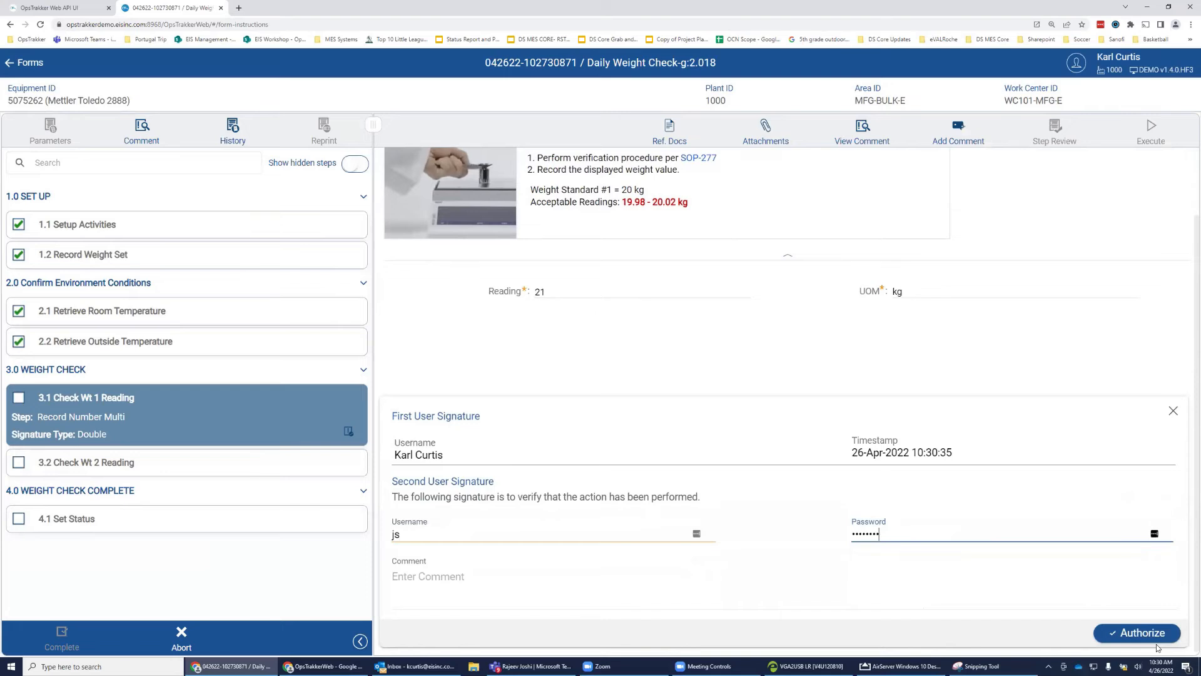
key("Return")
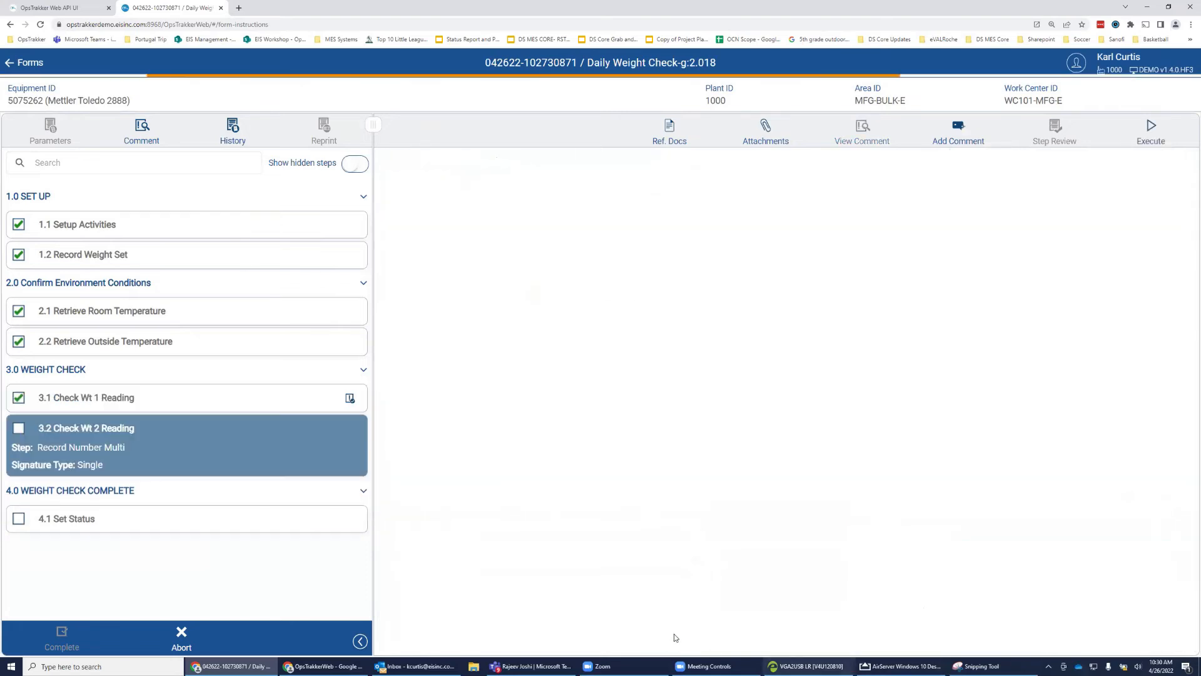
Begin the 3.2 Check Wt 2 Reading entry, then clear the mistyped value.
left_click(580, 297)
type("59")
key("BackSpace")
type("0")
key("BackSpace")
key("BackSpace")
left_click(569, 358)
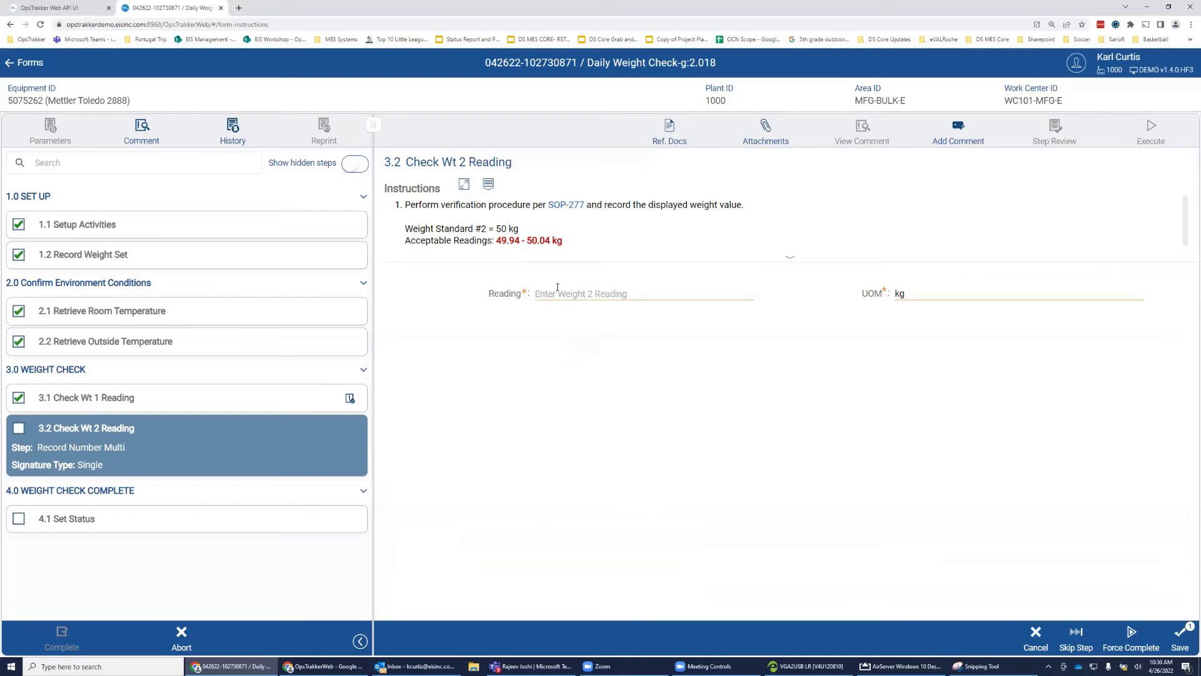
Record 50 kg for Check Wt 2, sign it, then complete step 4.1 Set Status.
left_click(582, 293)
type("50")
left_click(717, 437)
left_click(1185, 644)
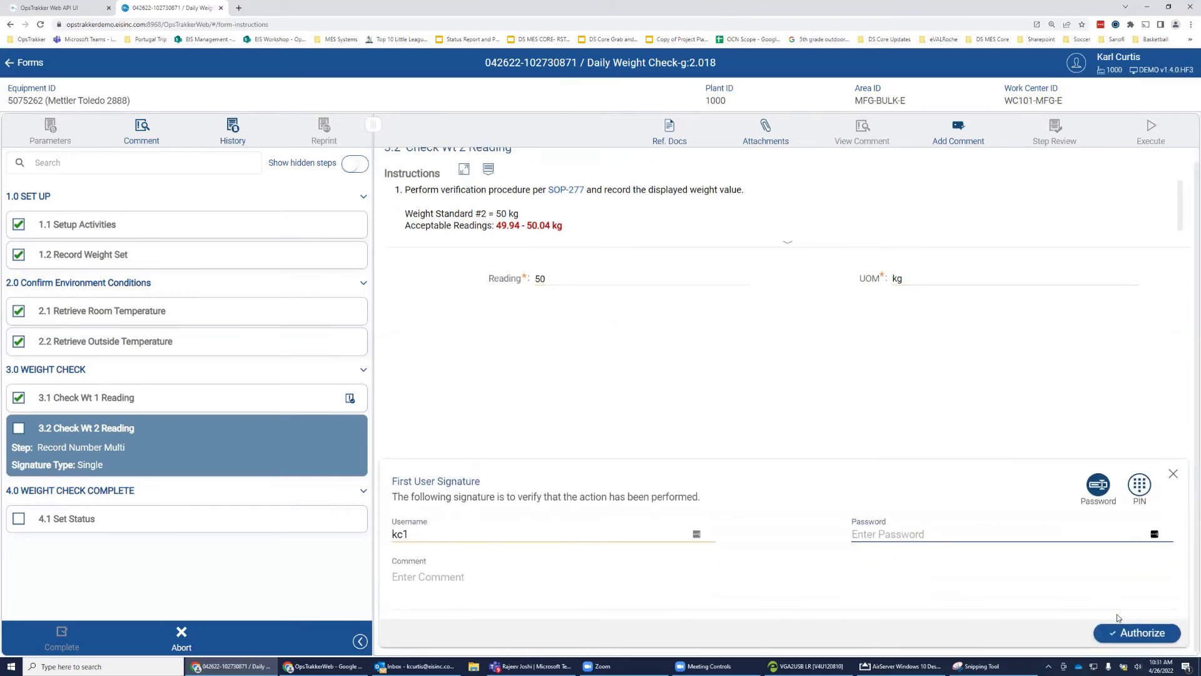
type("•••••••")
key("Return")
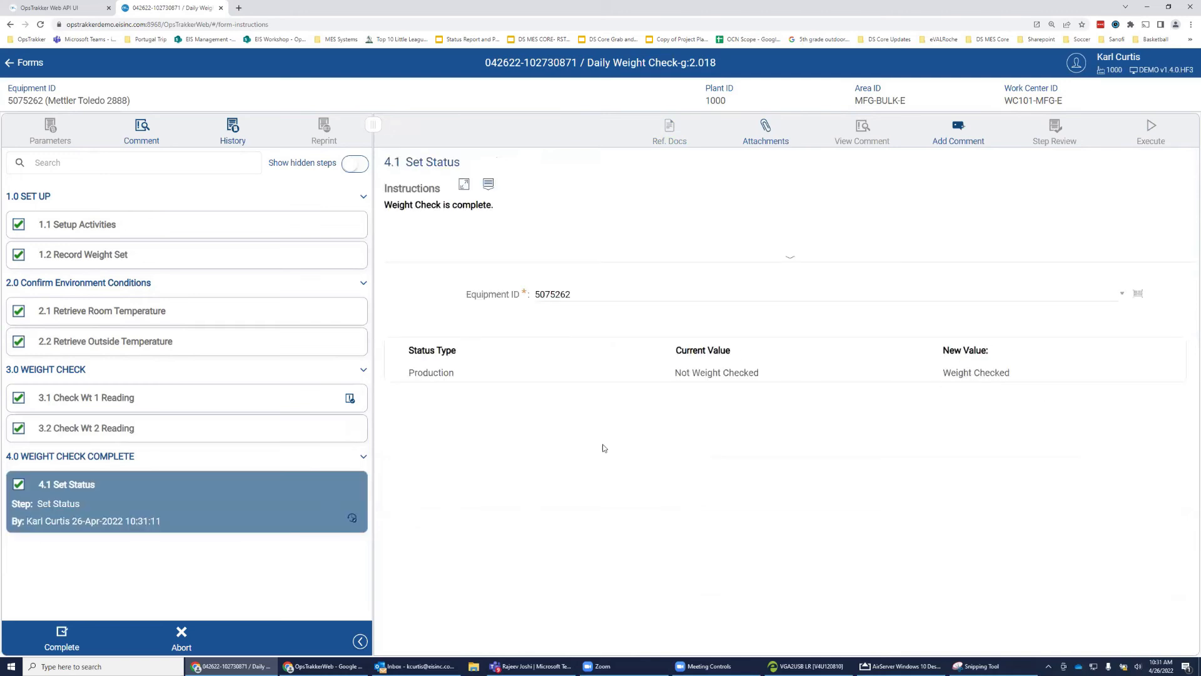
left_click(68, 641)
Back out through the equipment list to the Home menu, then show the Web API docs tab.
left_click(31, 62)
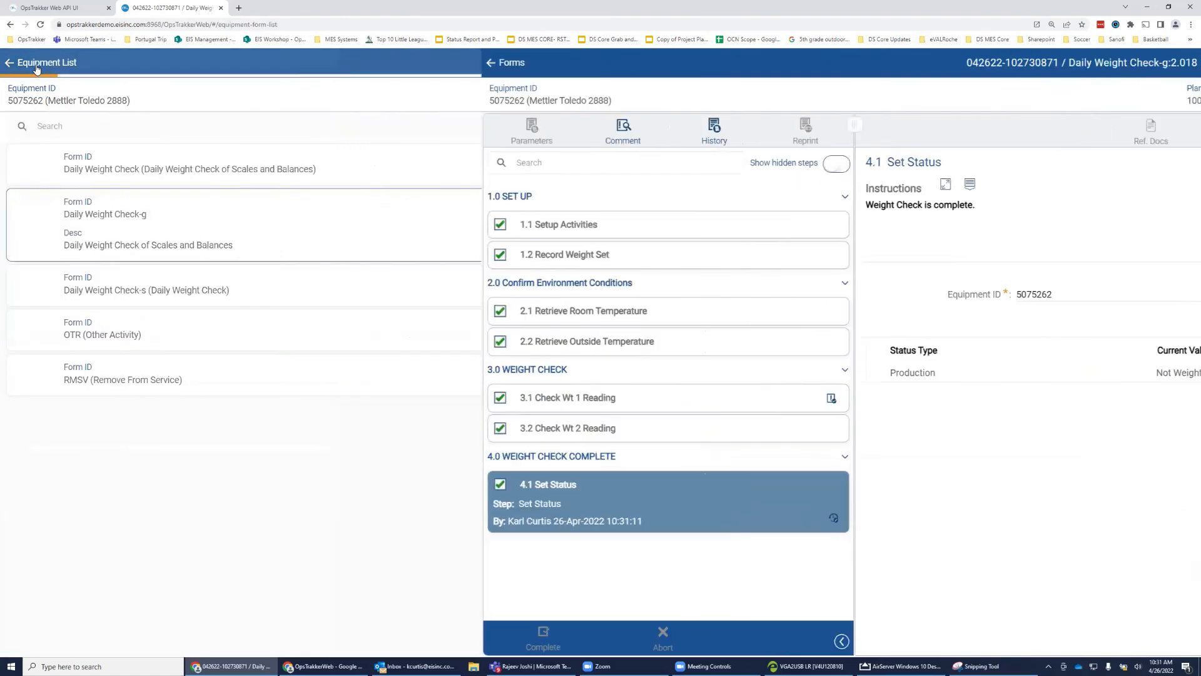
left_click(37, 66)
left_click(18, 64)
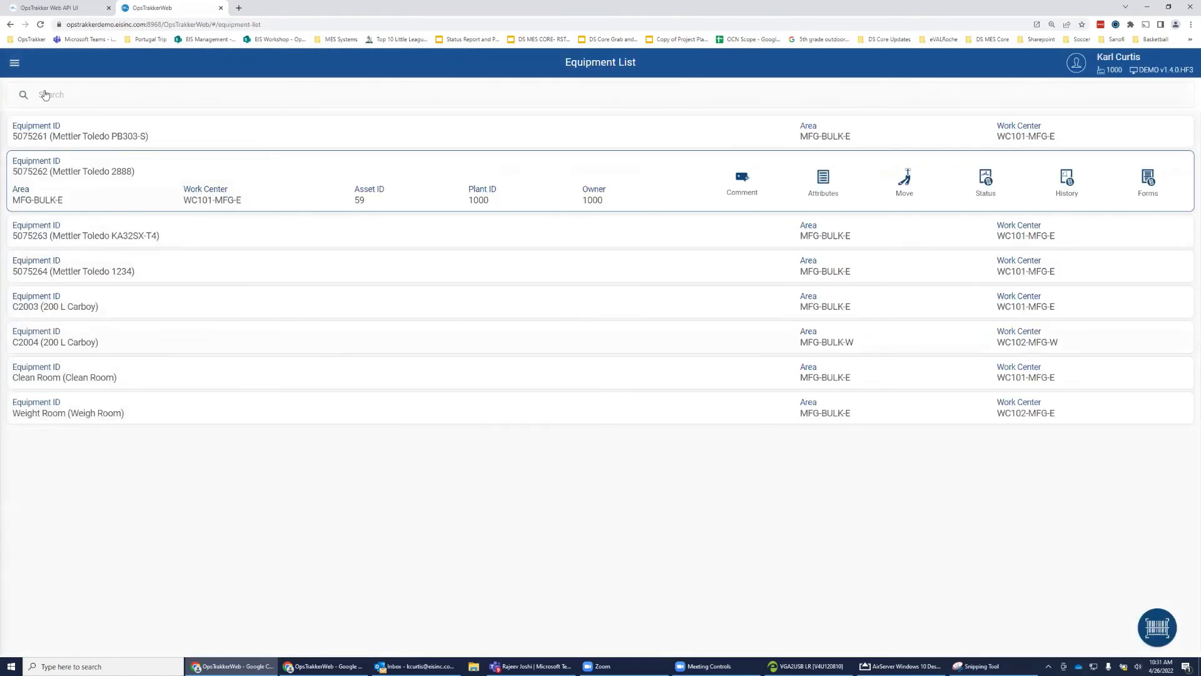
left_click(35, 90)
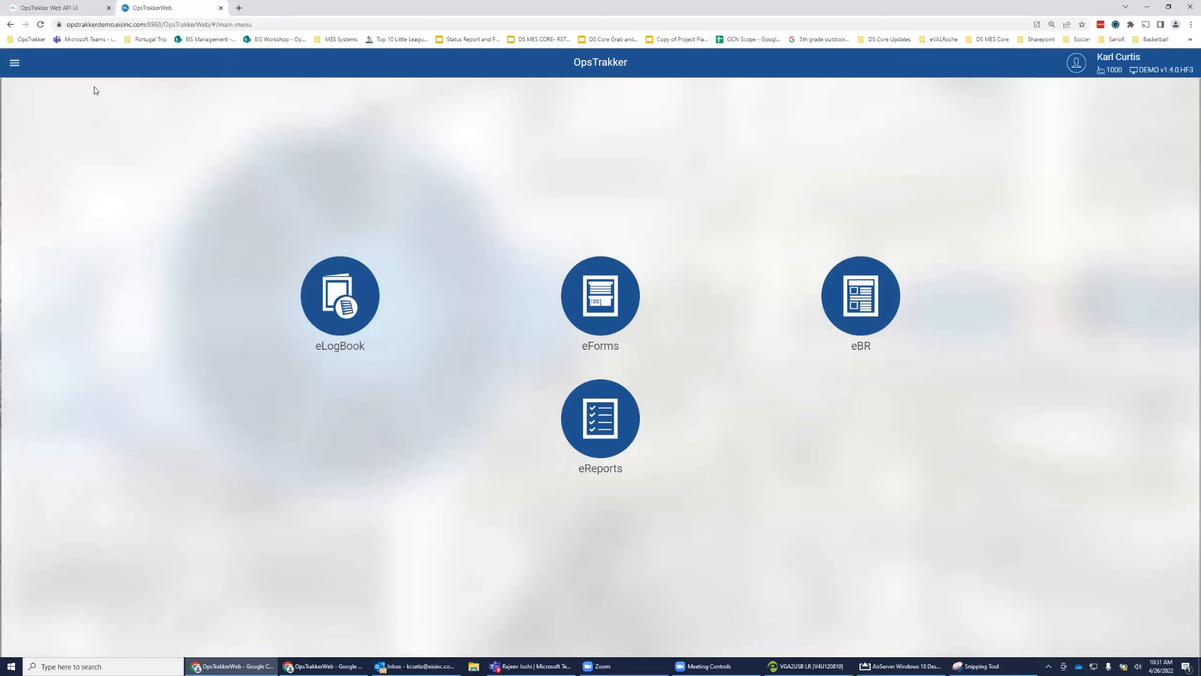
left_click(80, 8)
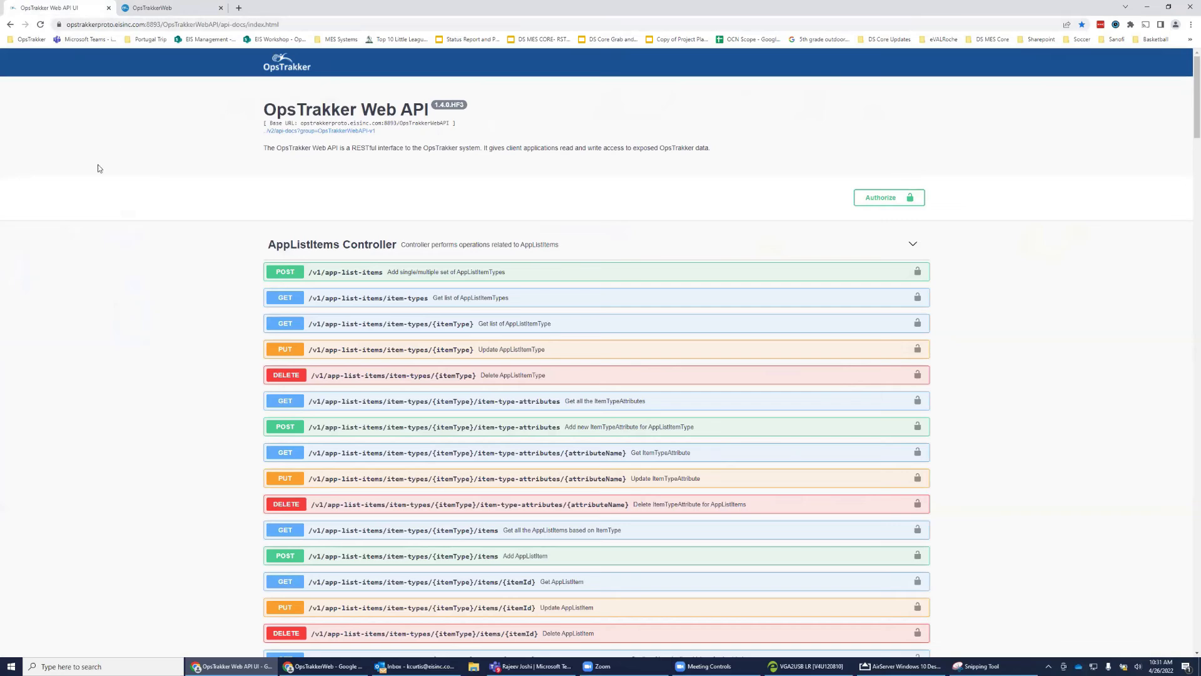
Scroll down the Swagger controller endpoints and back to the top, then bring AirServer forward.
scroll(991, 376, "down", 2)
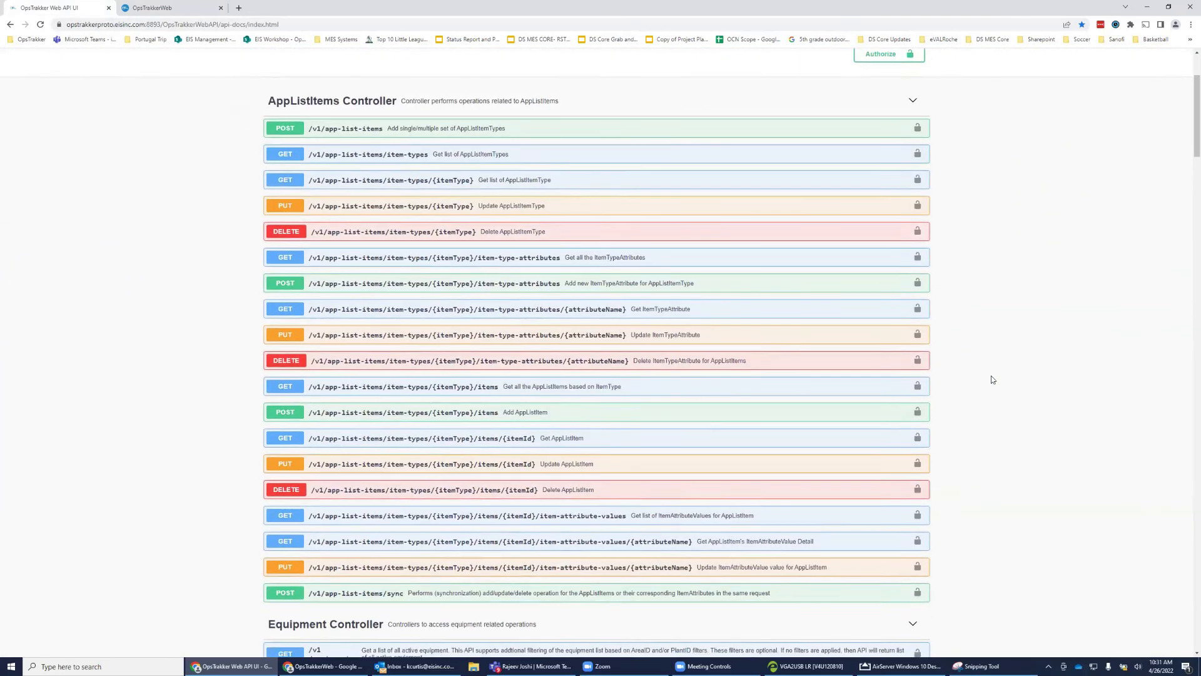
scroll(991, 379, "down", 5)
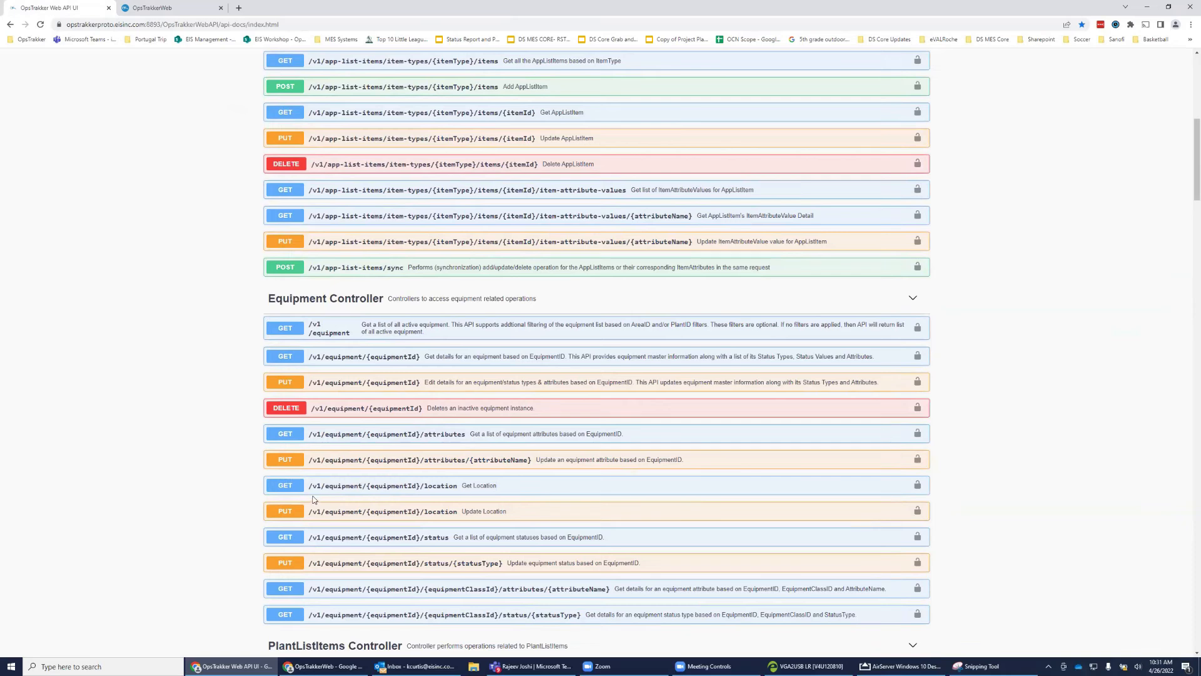
scroll(323, 453, "down", 10)
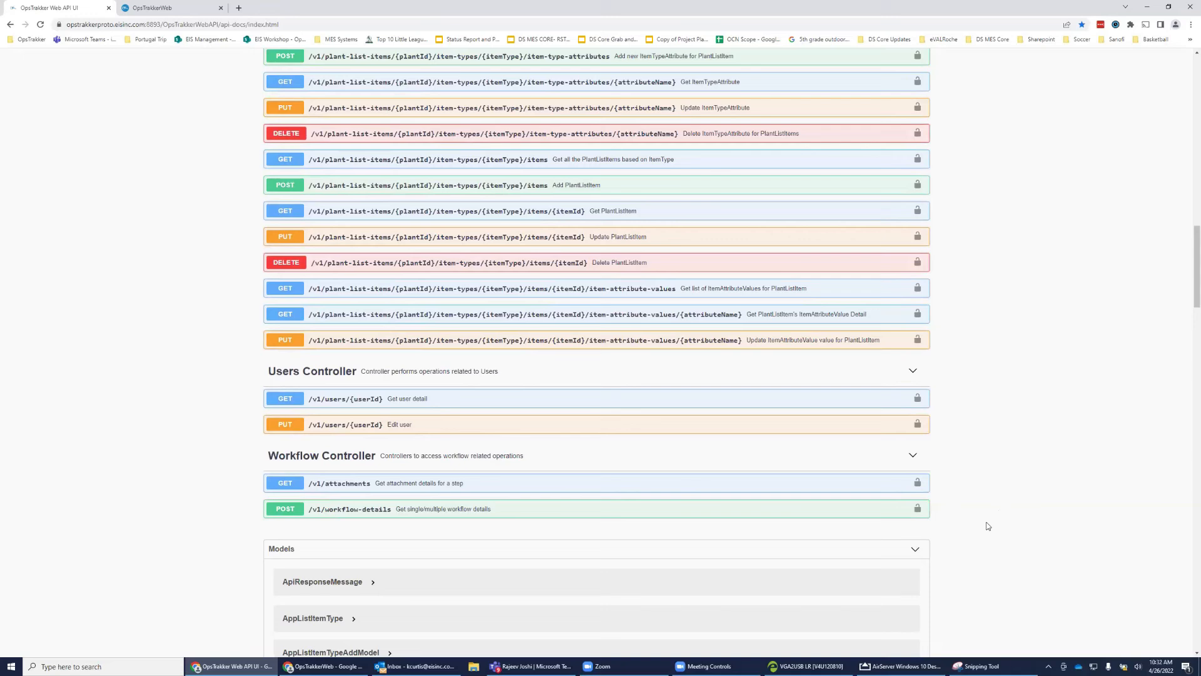
scroll(1012, 499, "up", 10)
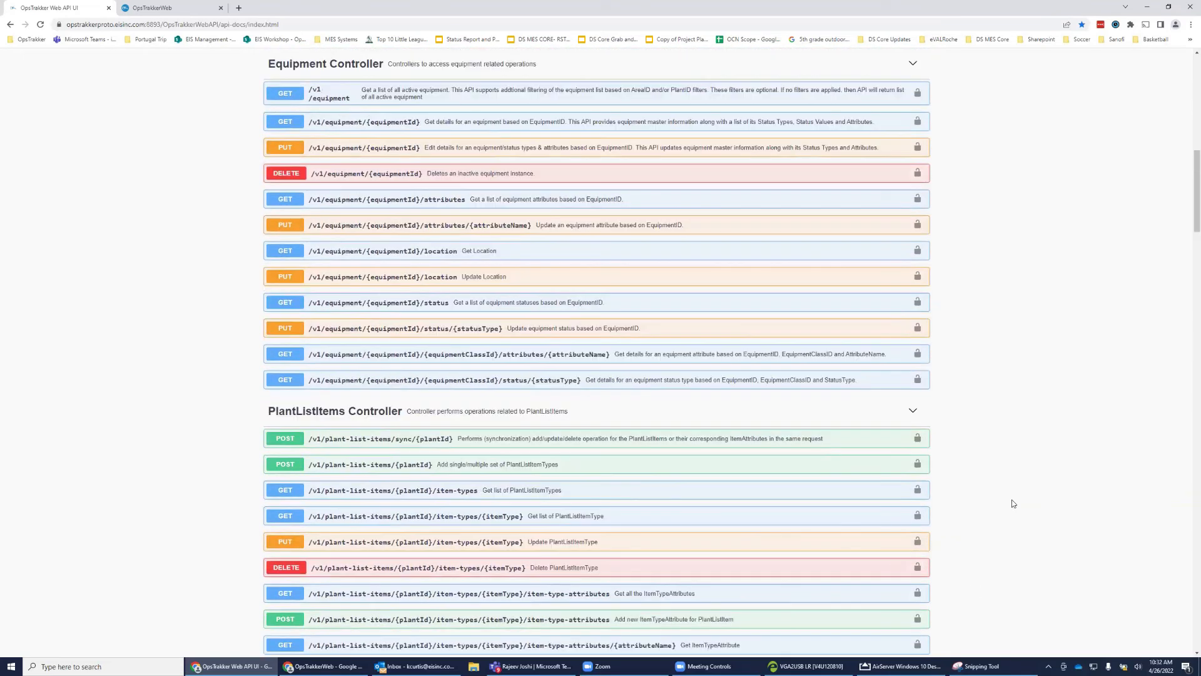
scroll(1012, 500, "up", 15)
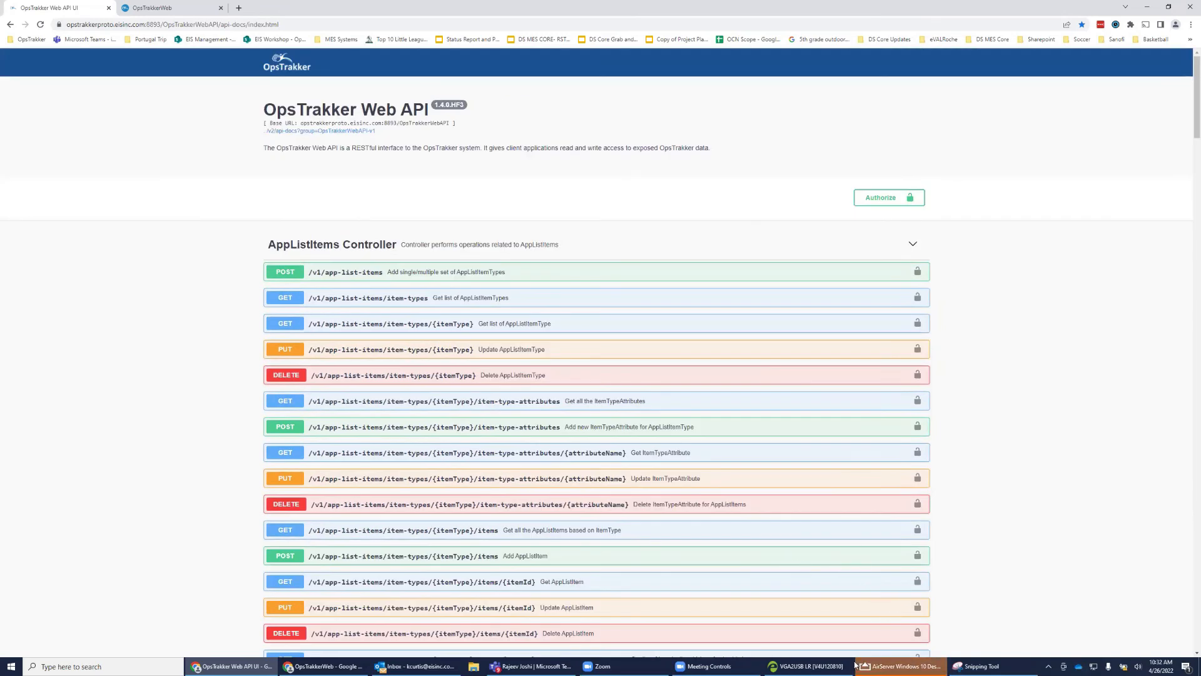
left_click(885, 664)
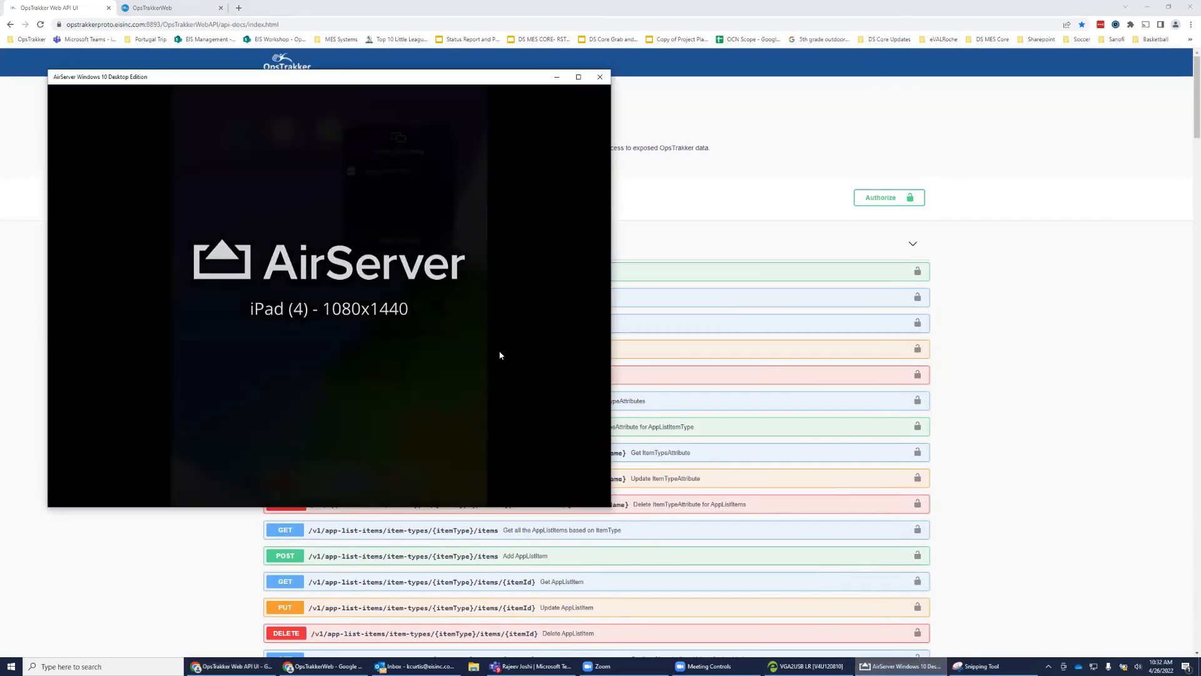
Have Google Assistant report equipment 23458's status via OpsTrakker, then return to the OpsTrakkerWeb tab.
left_click(578, 76)
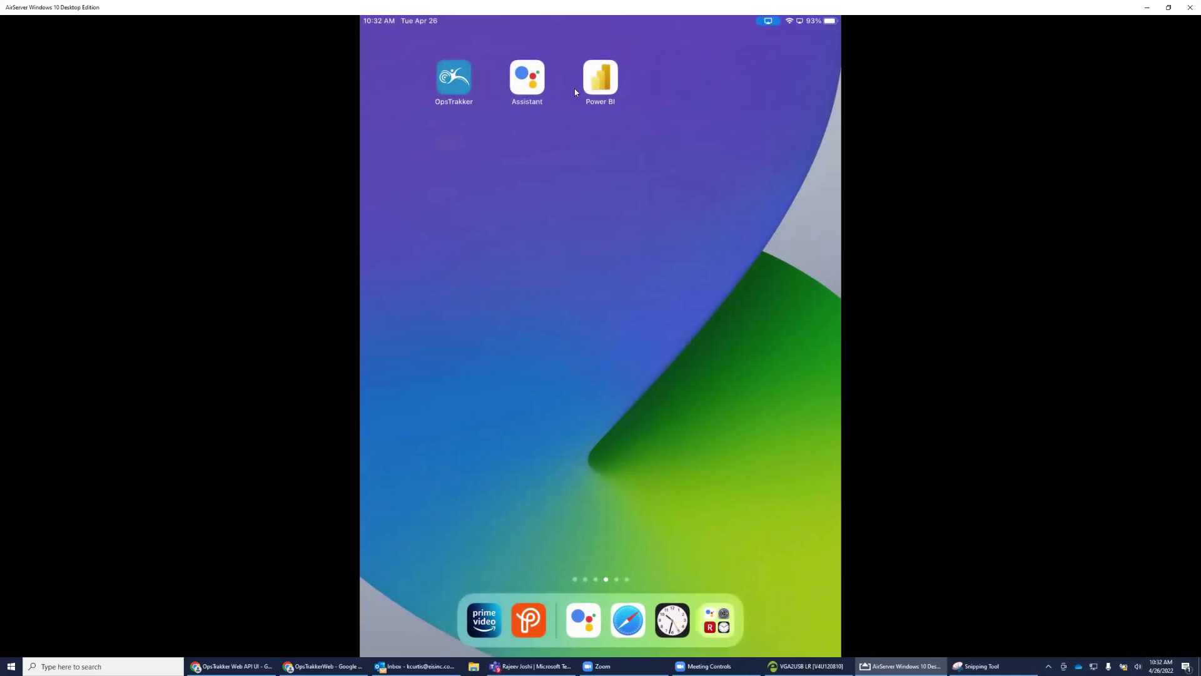
left_click(545, 86)
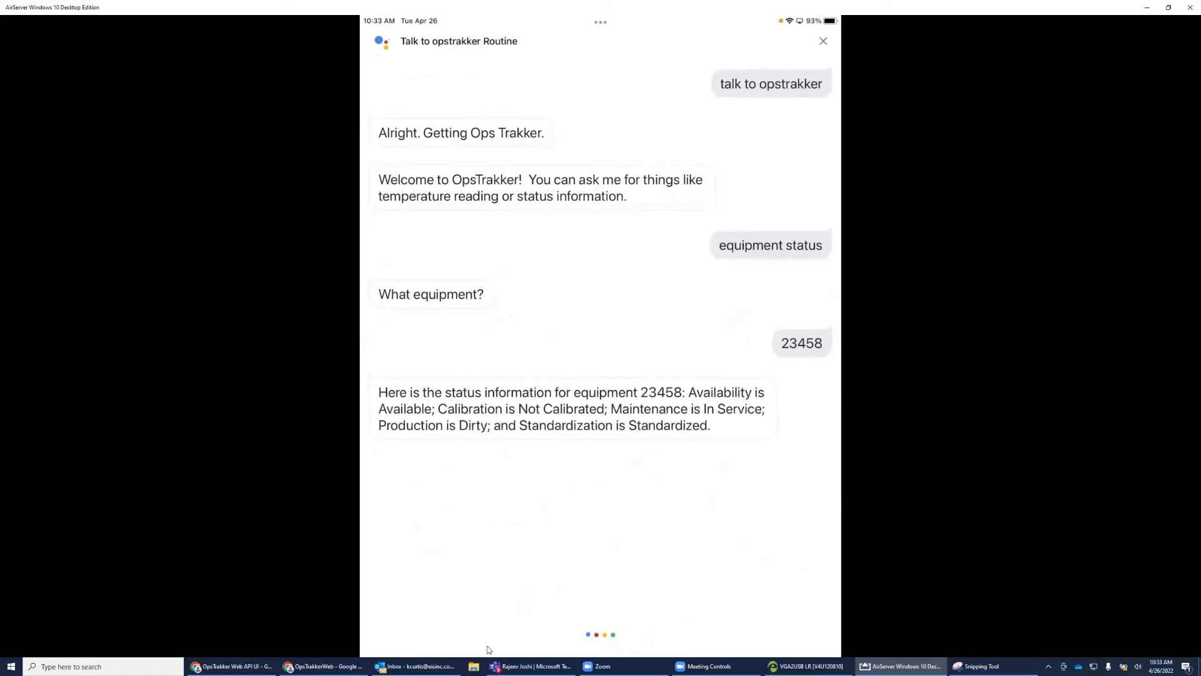
left_click(345, 664)
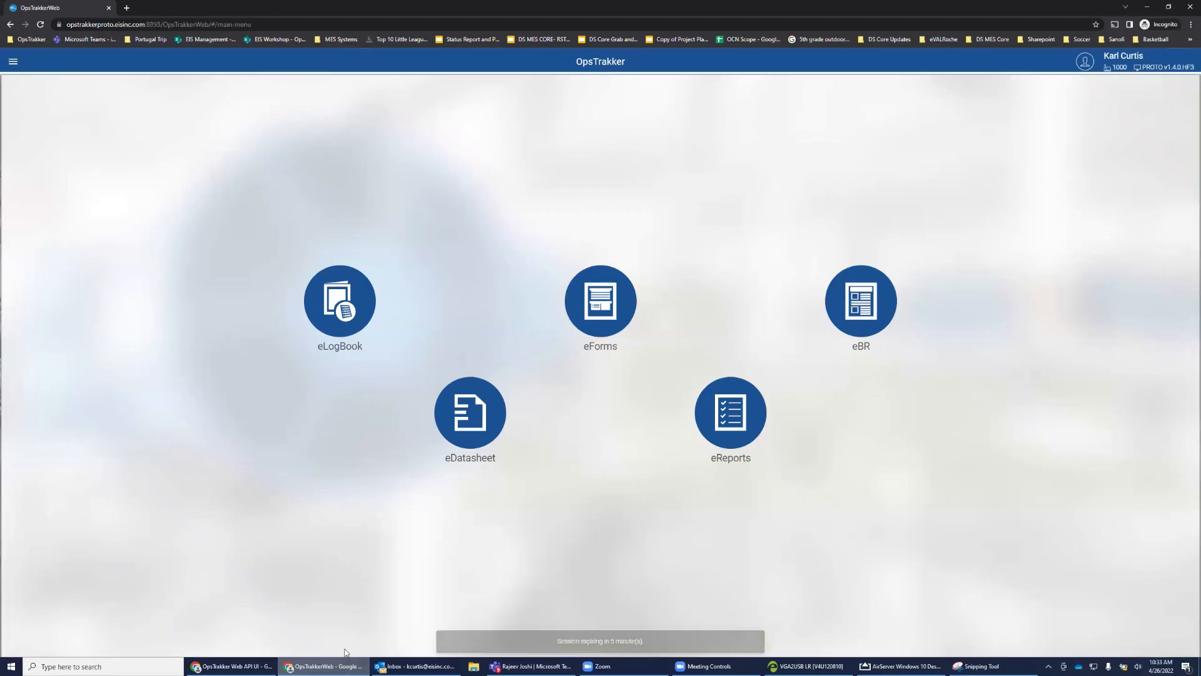
left_click(253, 665)
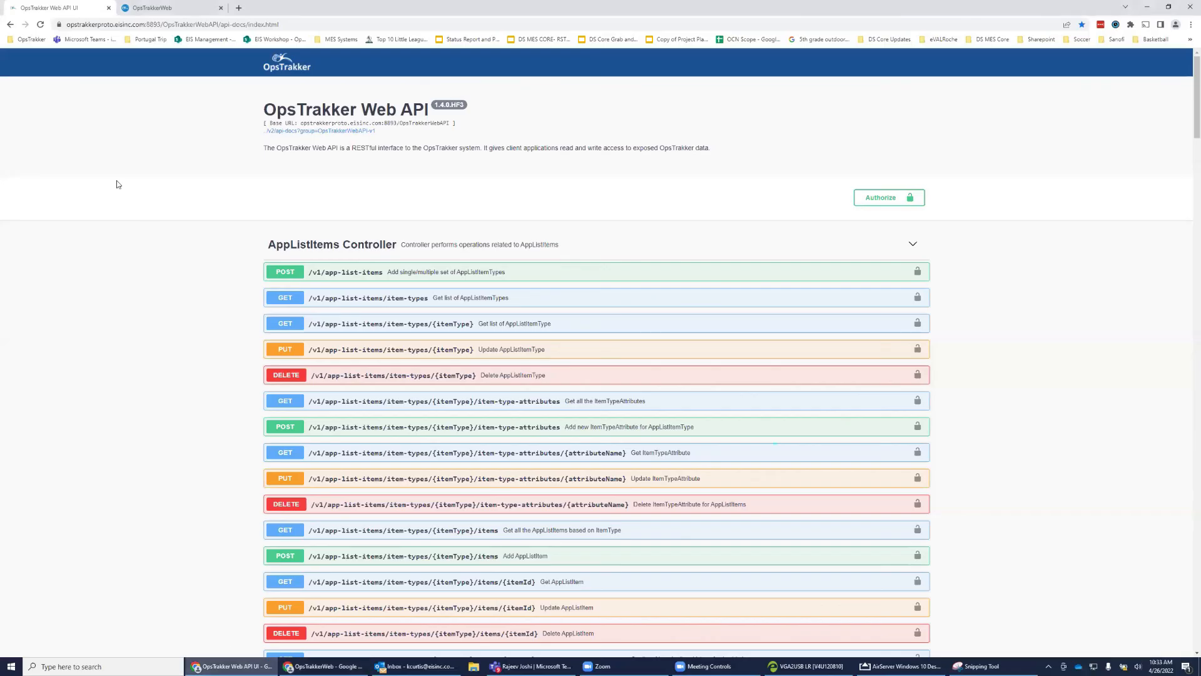
left_click(165, 12)
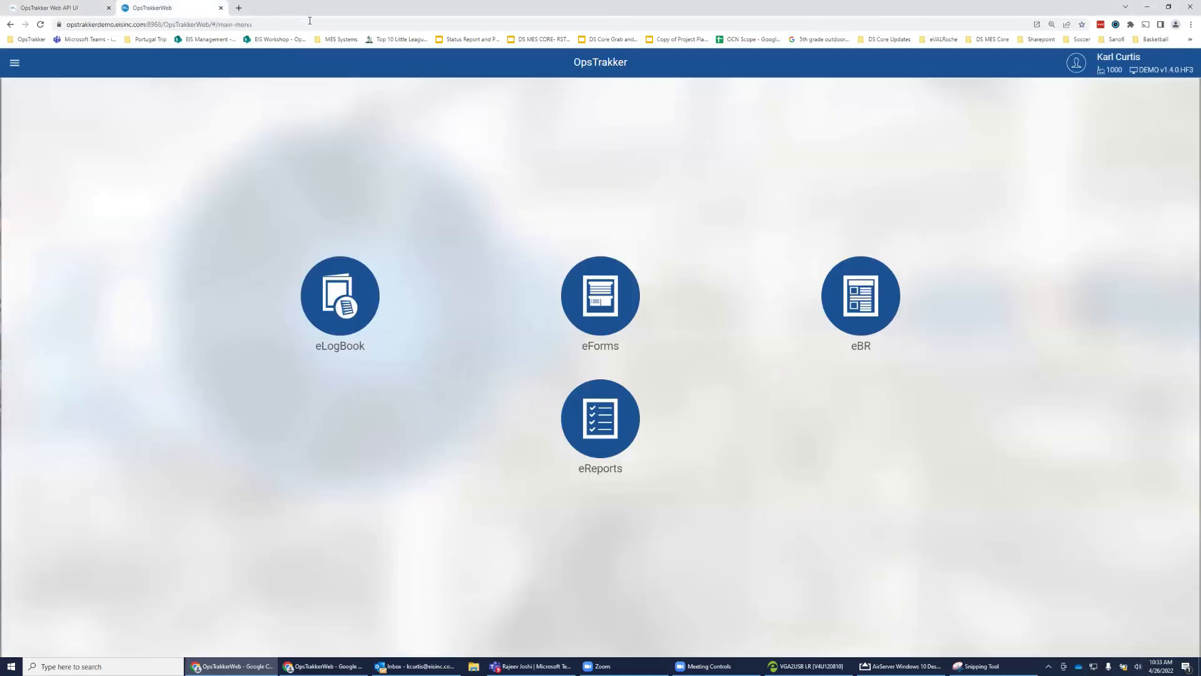